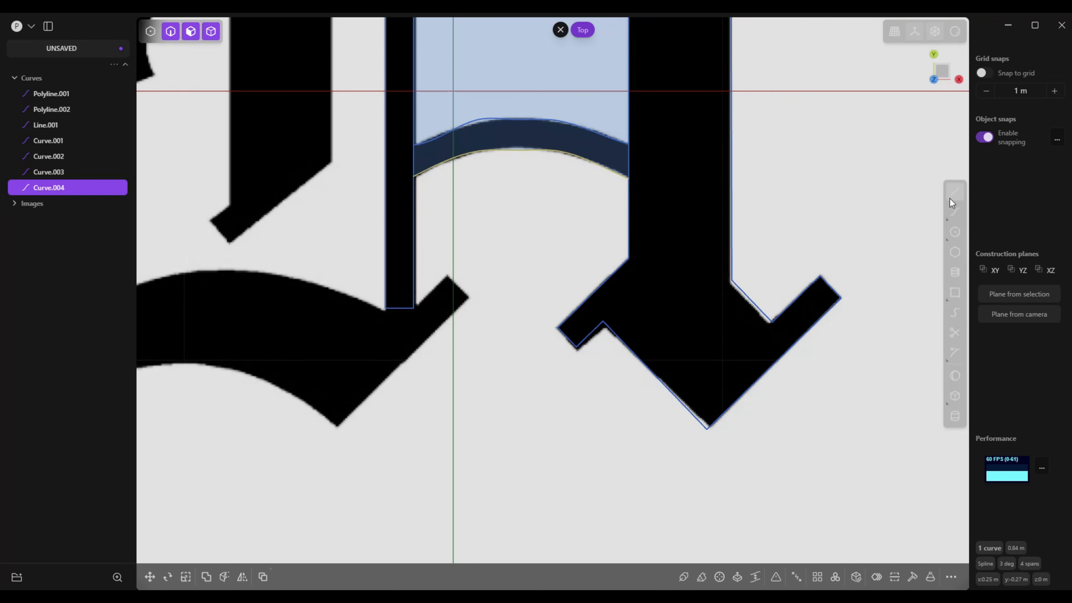
Trace the lower serif with a polyline from the thin stem's bottom corner around the short tip to the lowest point
left_click(955, 191)
left_click(414, 312)
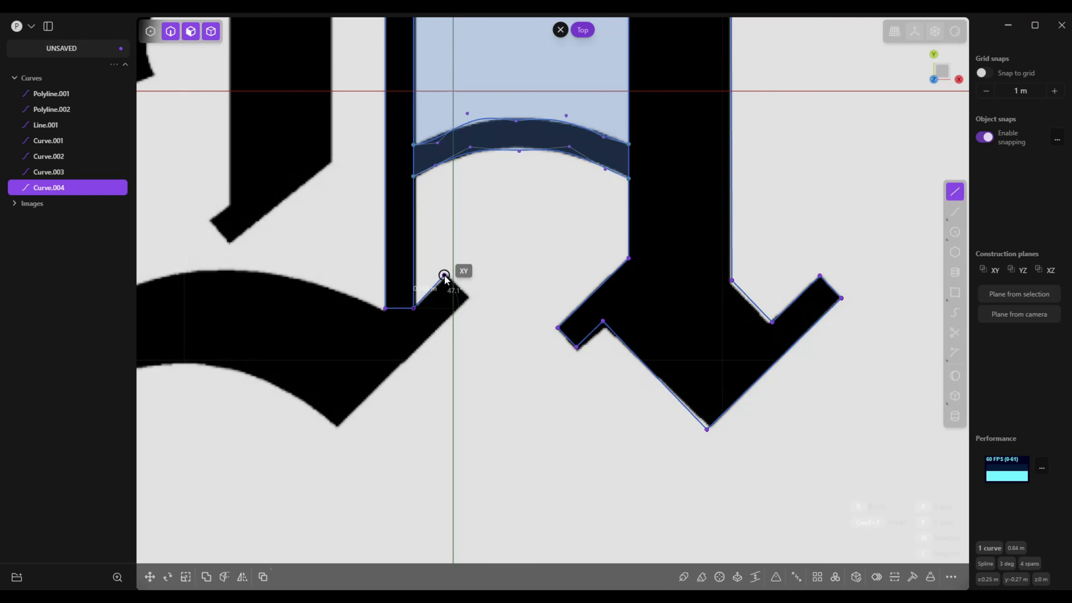
left_click(445, 276)
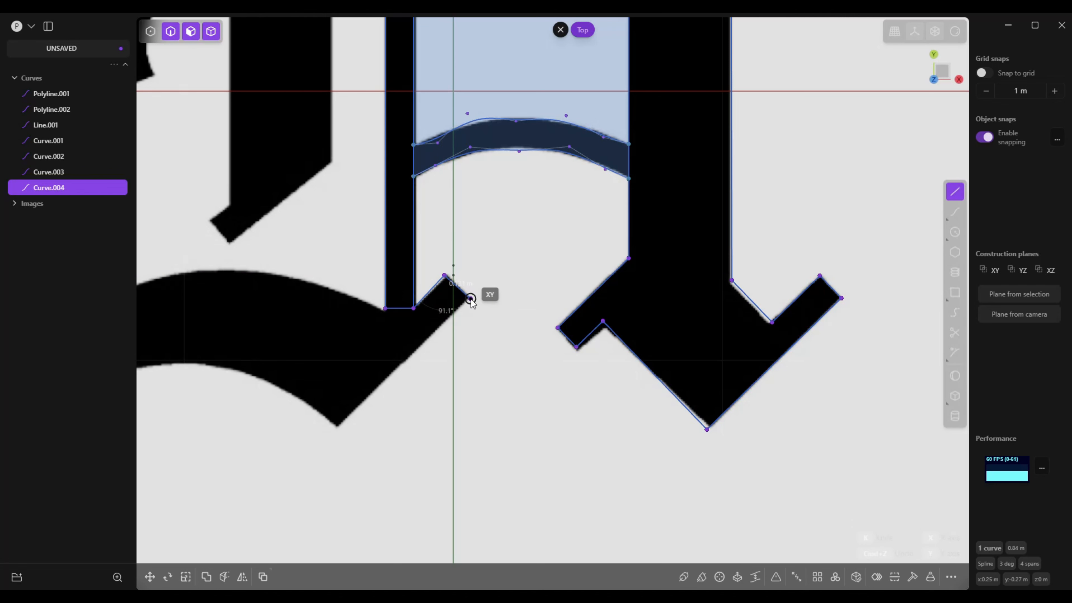
left_click(470, 297)
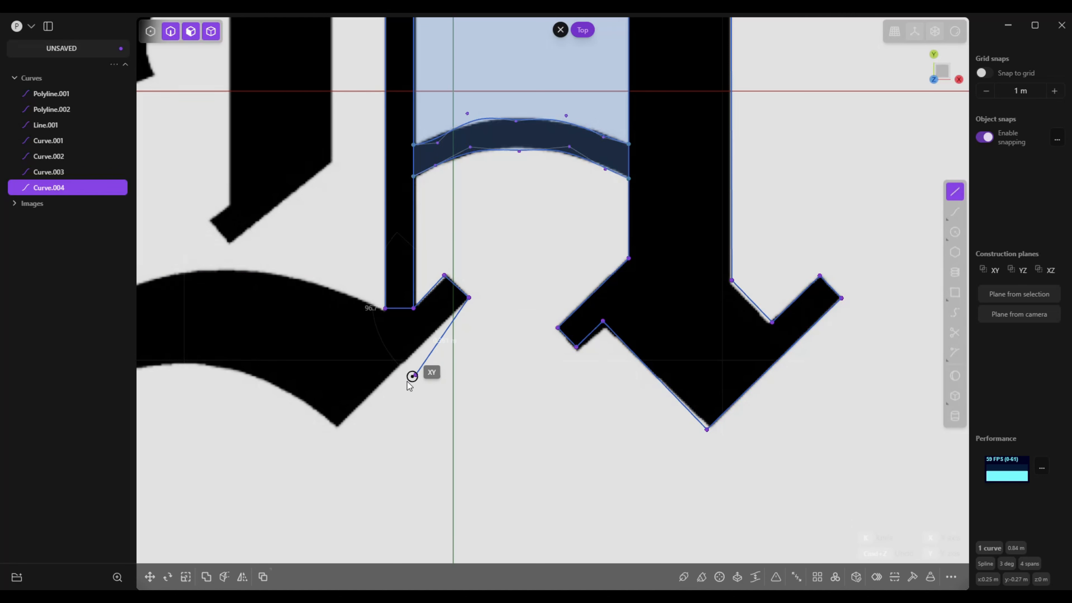
left_click(336, 427)
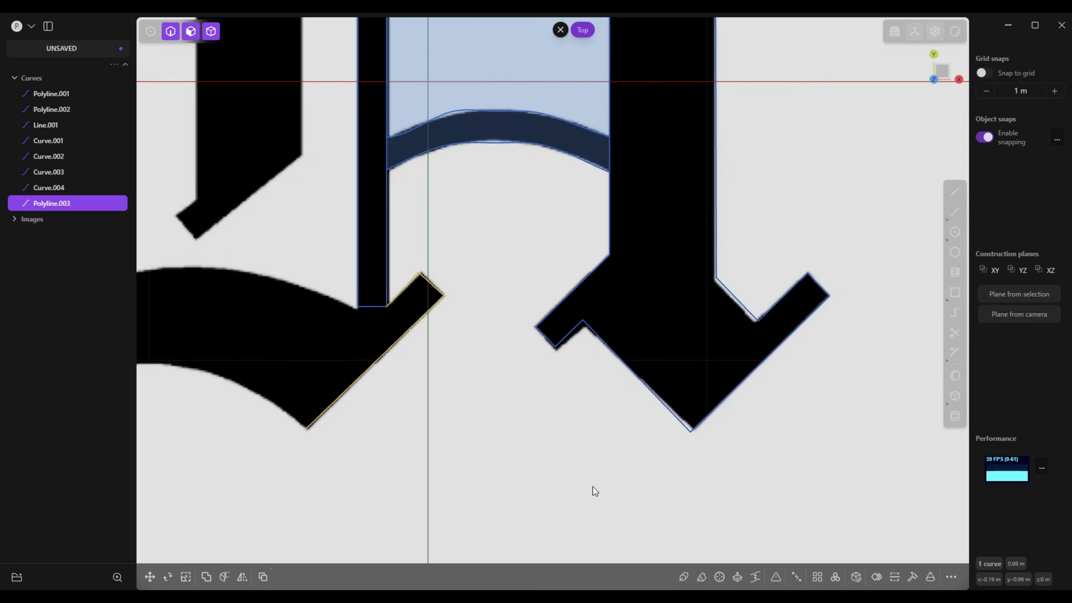
Restrict selection to faces only and clear the current curve selection
scroll(617, 479, "up", 2)
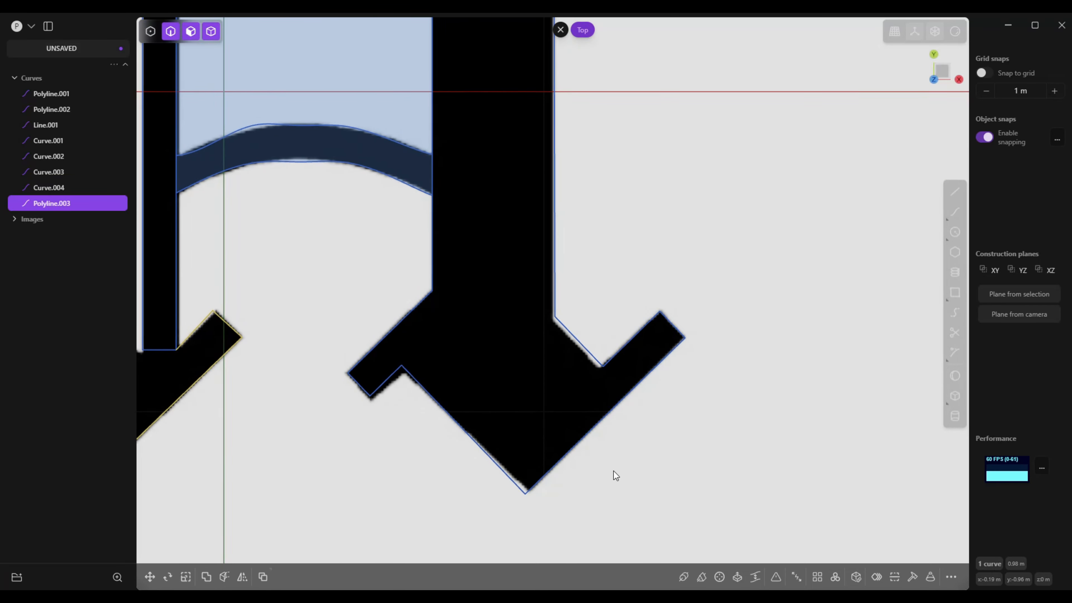
scroll(627, 401, "down", 5)
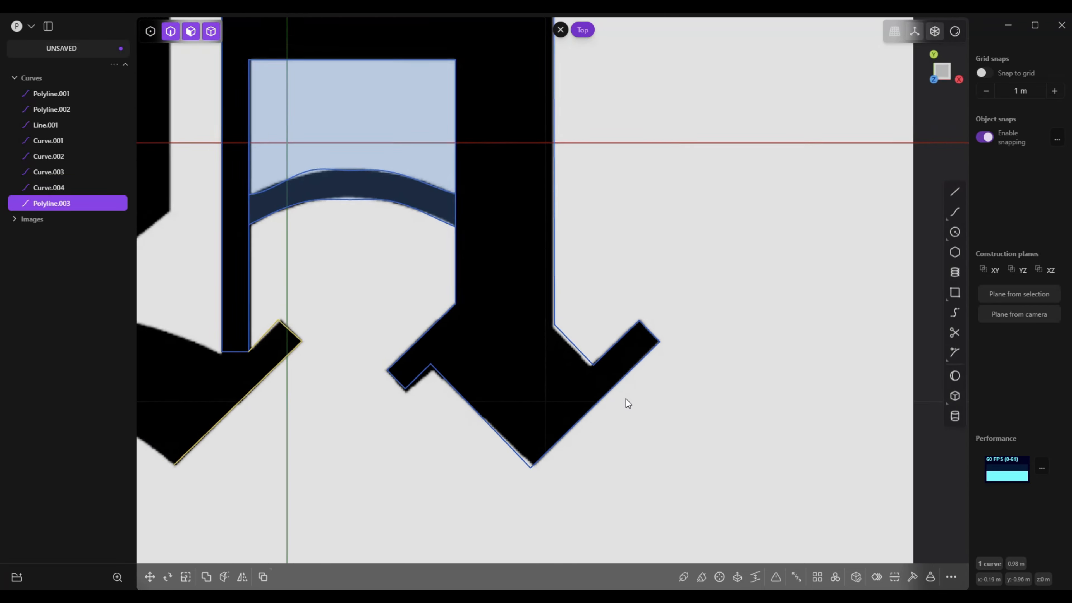
scroll(651, 290, "down", 4)
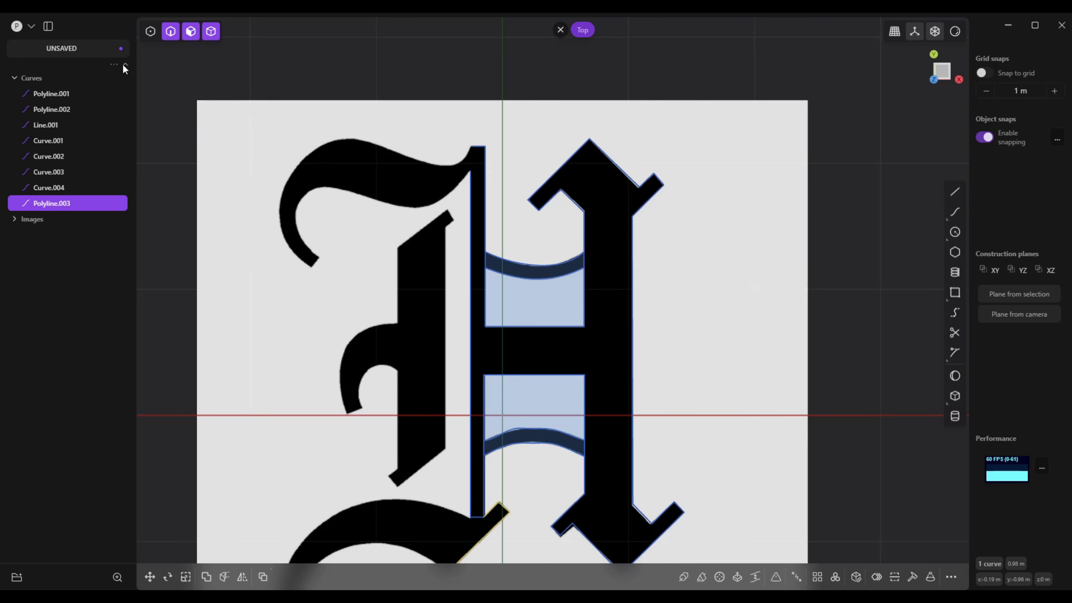
left_click(191, 31)
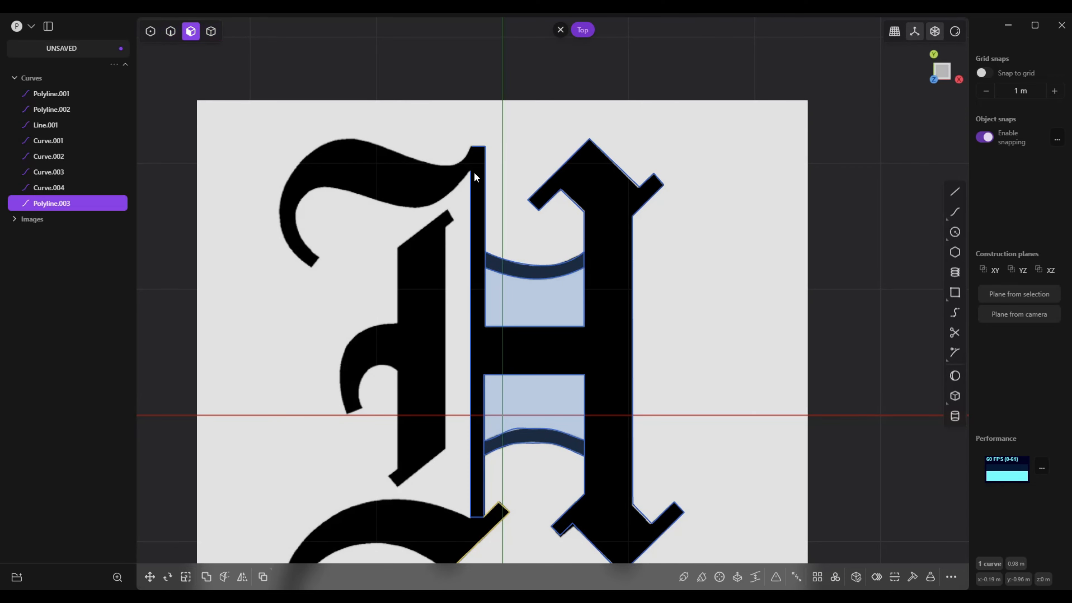
left_click(604, 263)
scroll(617, 304, "up", 5)
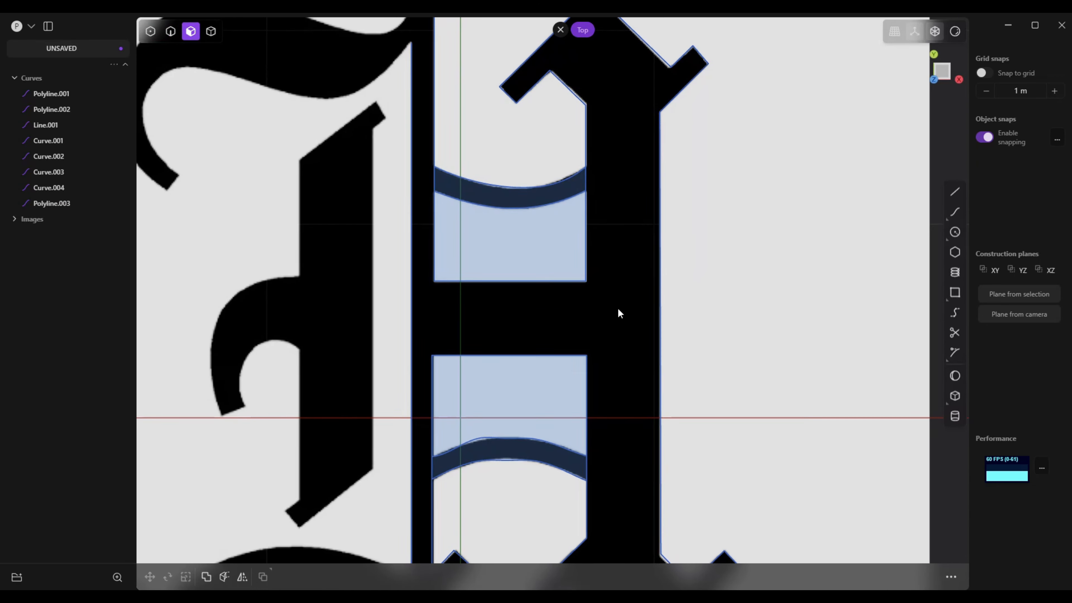
scroll(617, 312, "down", 5)
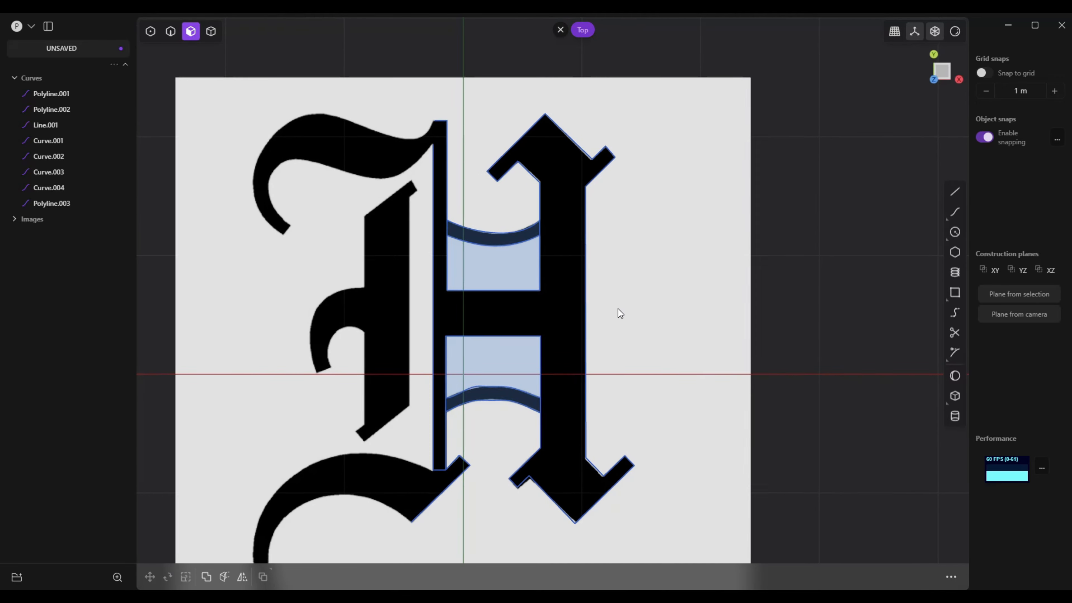
scroll(618, 312, "up", 1)
Move the LetterH.jpg reference image about 0.71 m down along Z, below the traced curves
left_click(560, 30)
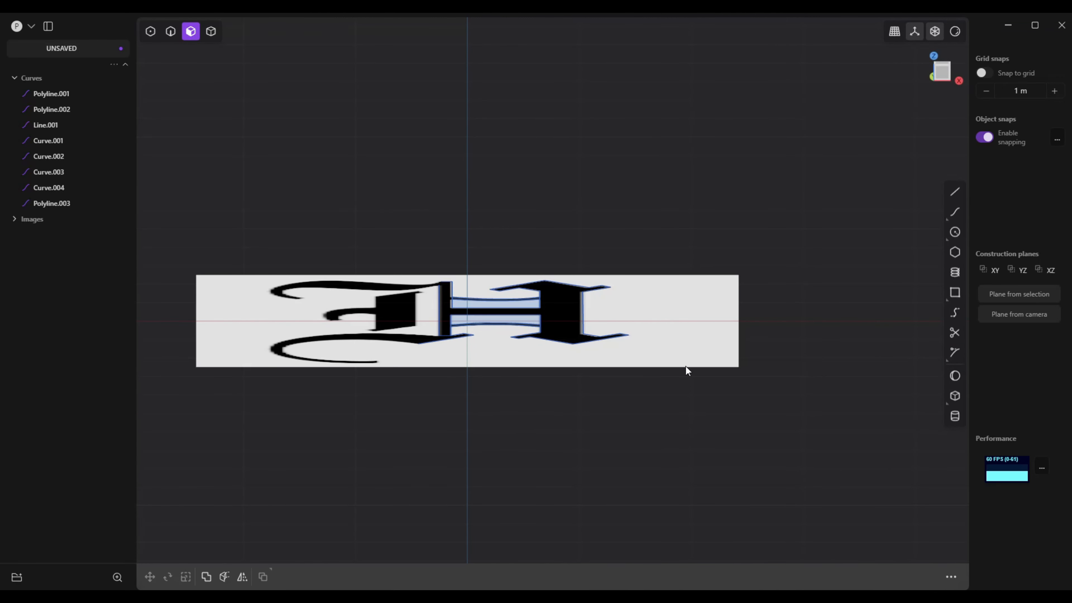
left_click(29, 220)
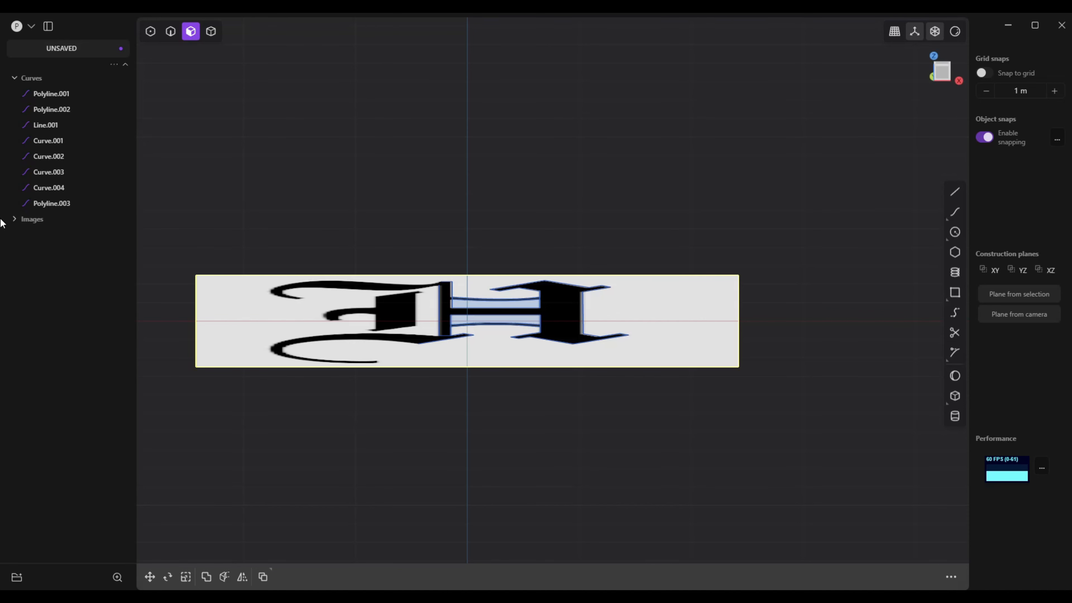
left_click(17, 219)
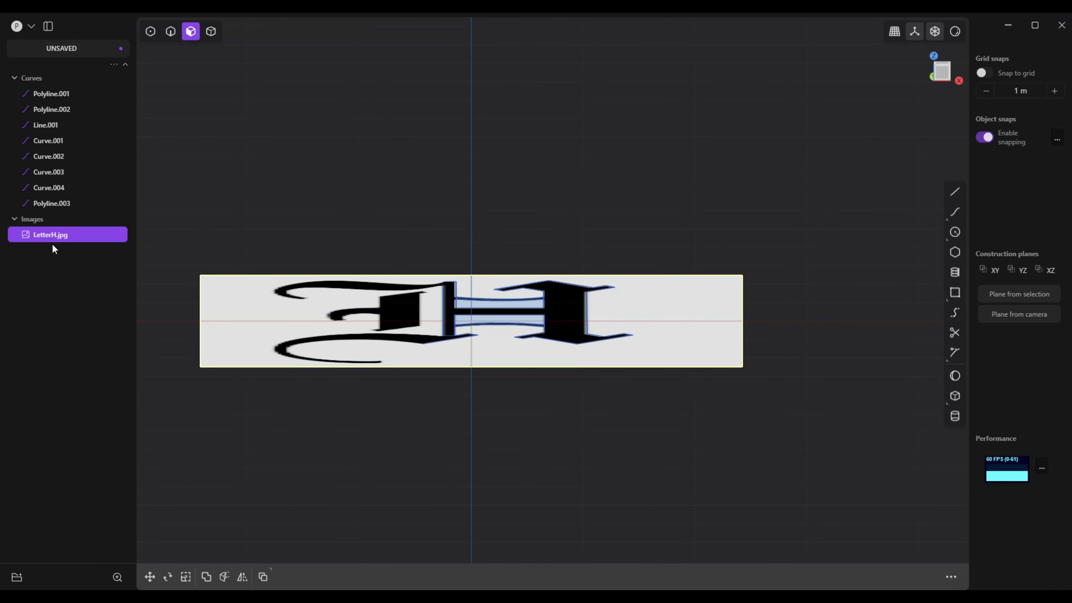
key("g")
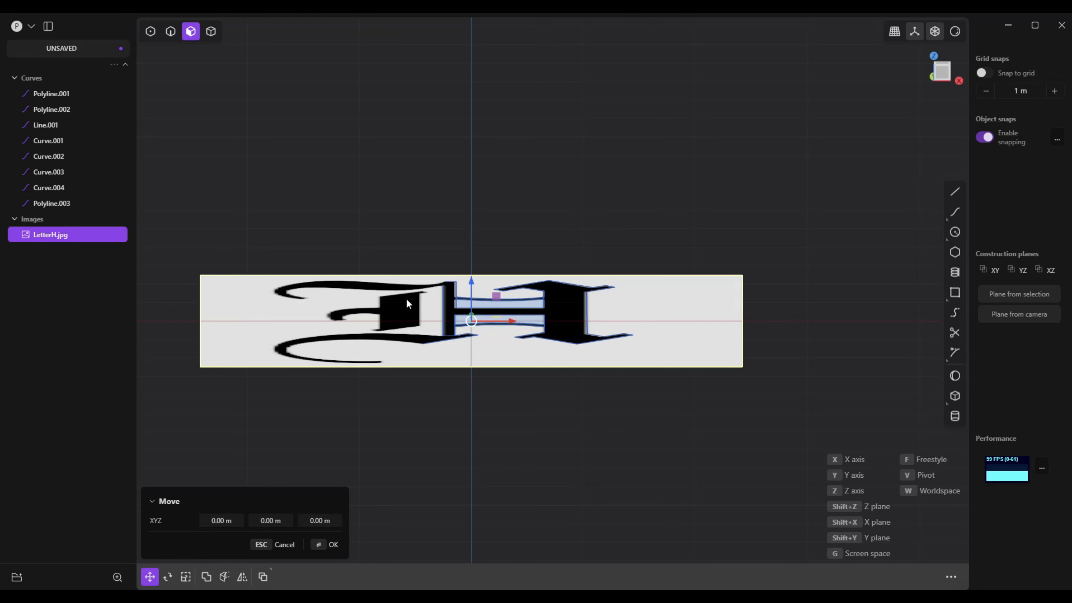
left_click_drag(468, 281, 462, 360)
middle_click_drag(449, 390, 441, 391)
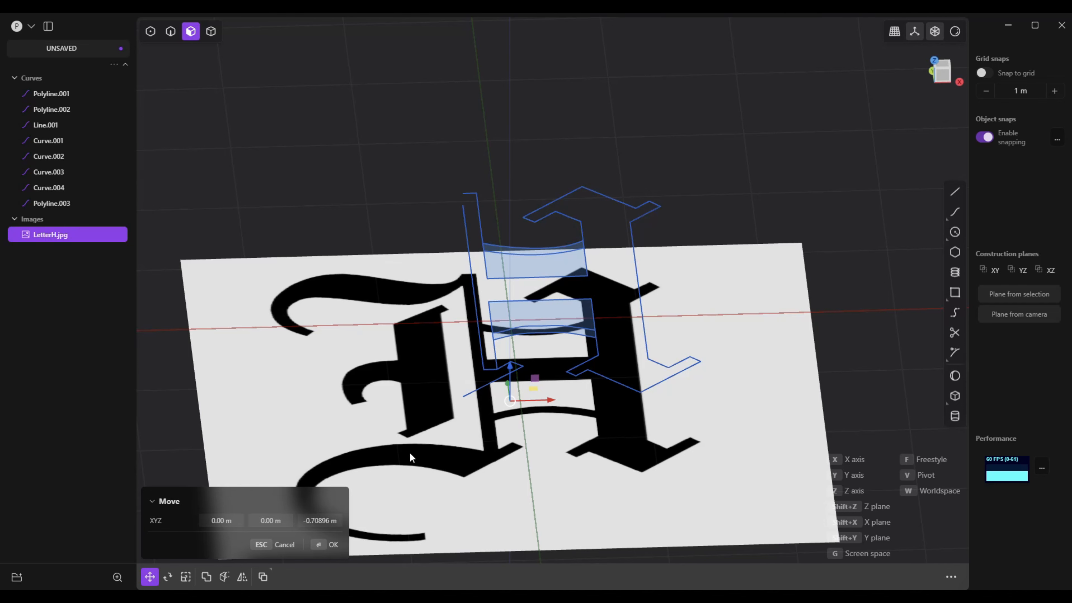
left_click(335, 548)
In top view, trace the upper flourish's outer edge with a curve about 2.5 m long, from the thin stem's top to the hook's end
middle_click_drag(390, 516, 399, 563)
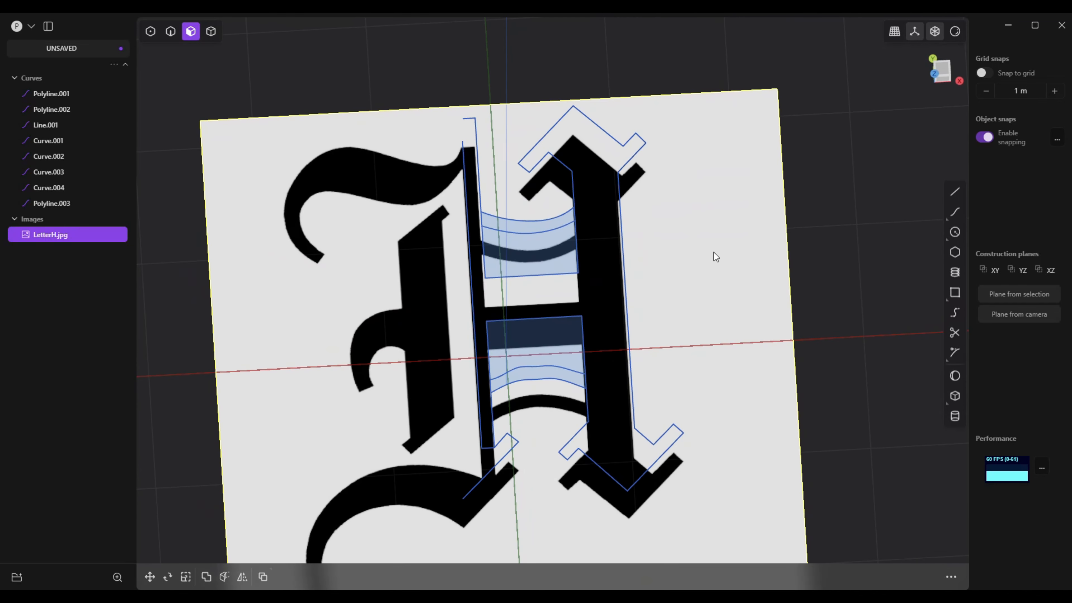
left_click(942, 69)
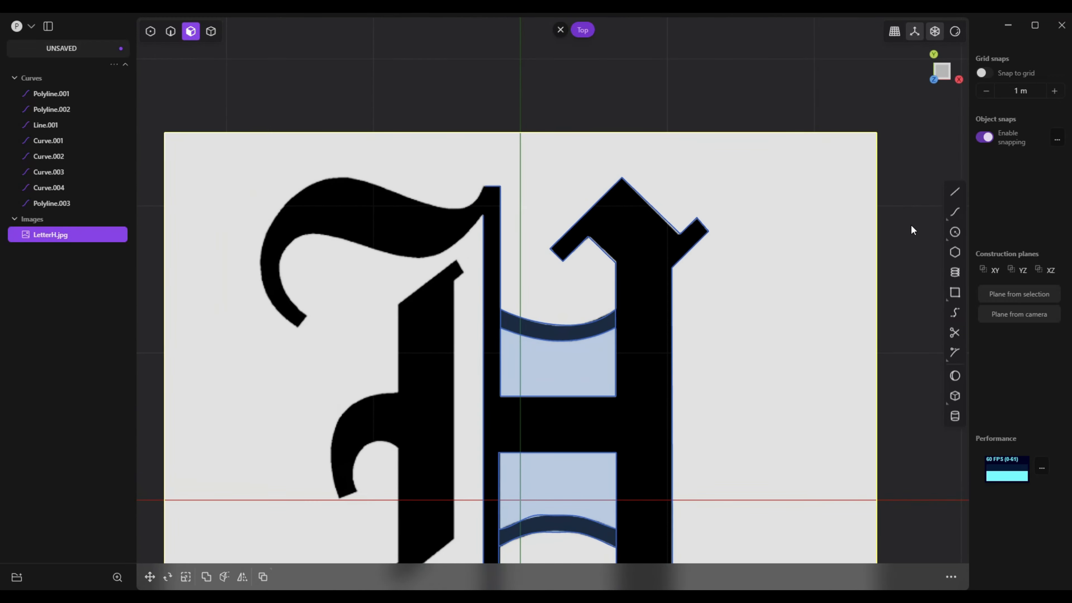
left_click(955, 211)
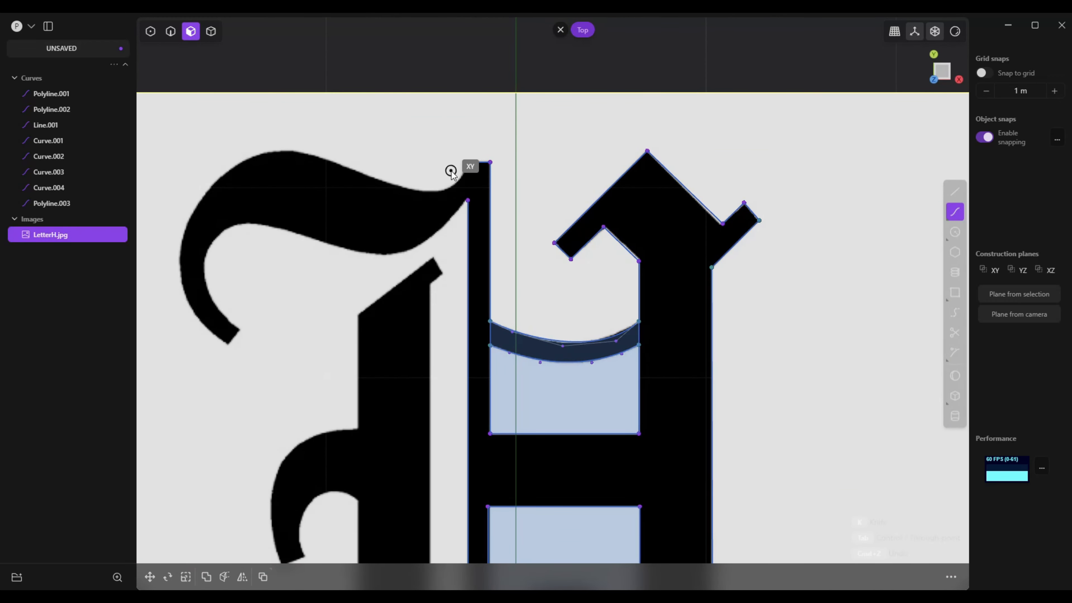
left_click(470, 163)
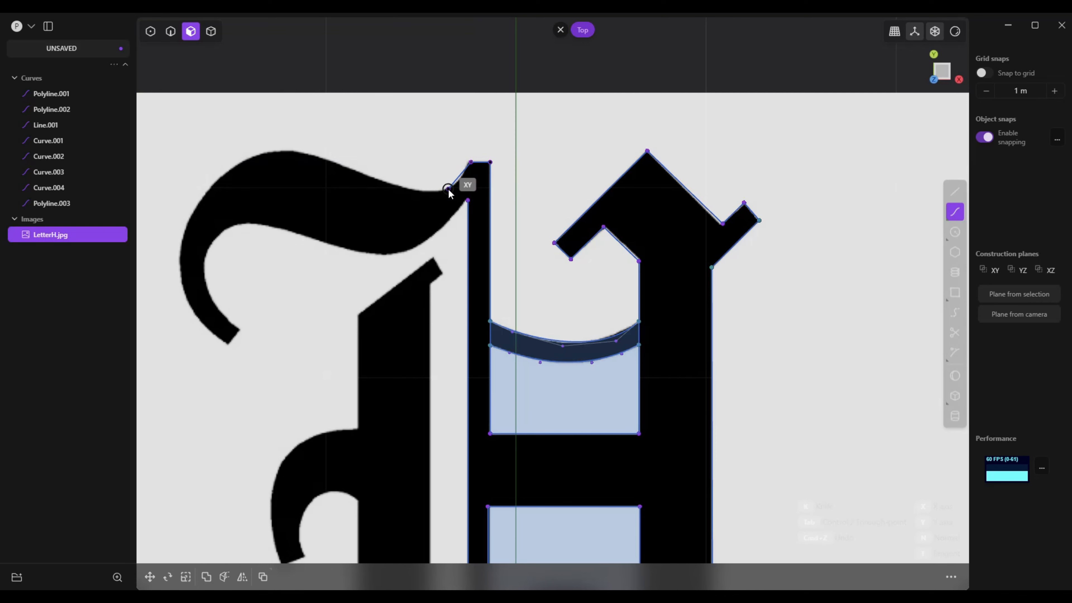
left_click(449, 189)
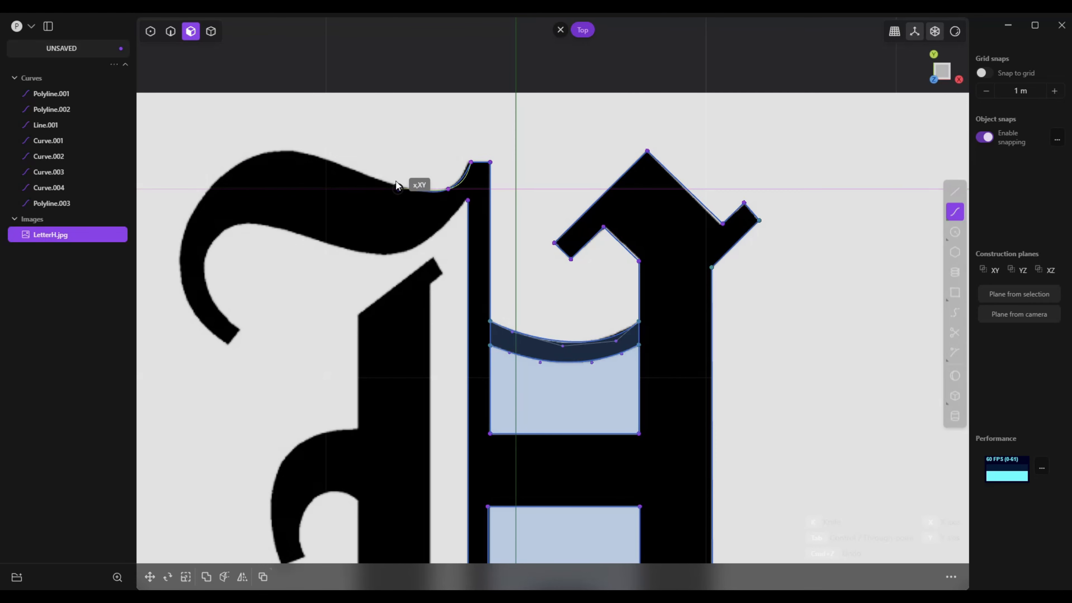
left_click(416, 189)
left_click(375, 176)
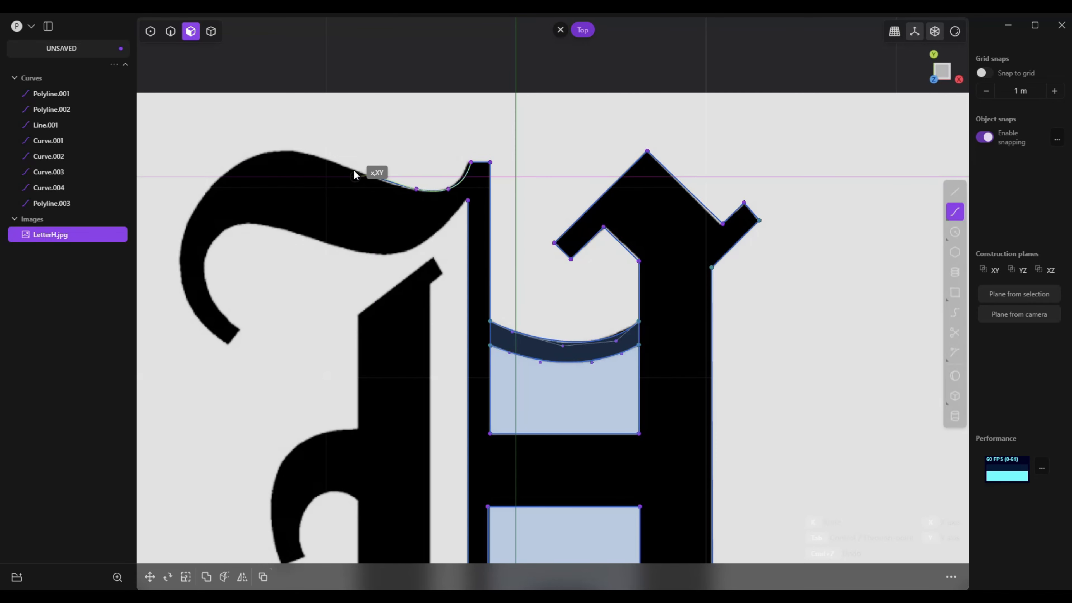
left_click(325, 159)
left_click(288, 149)
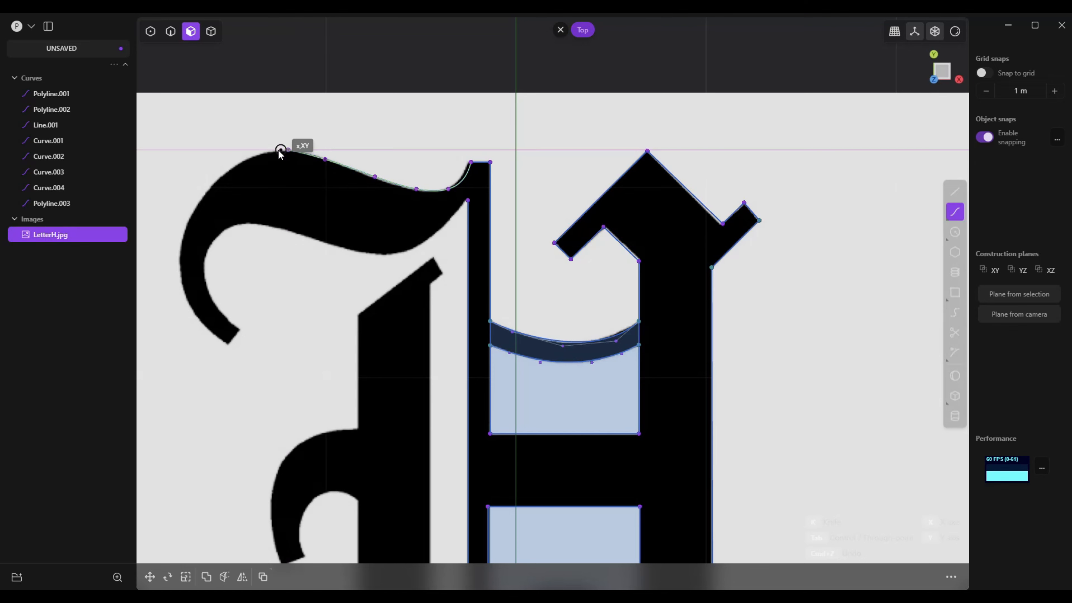
left_click(248, 160)
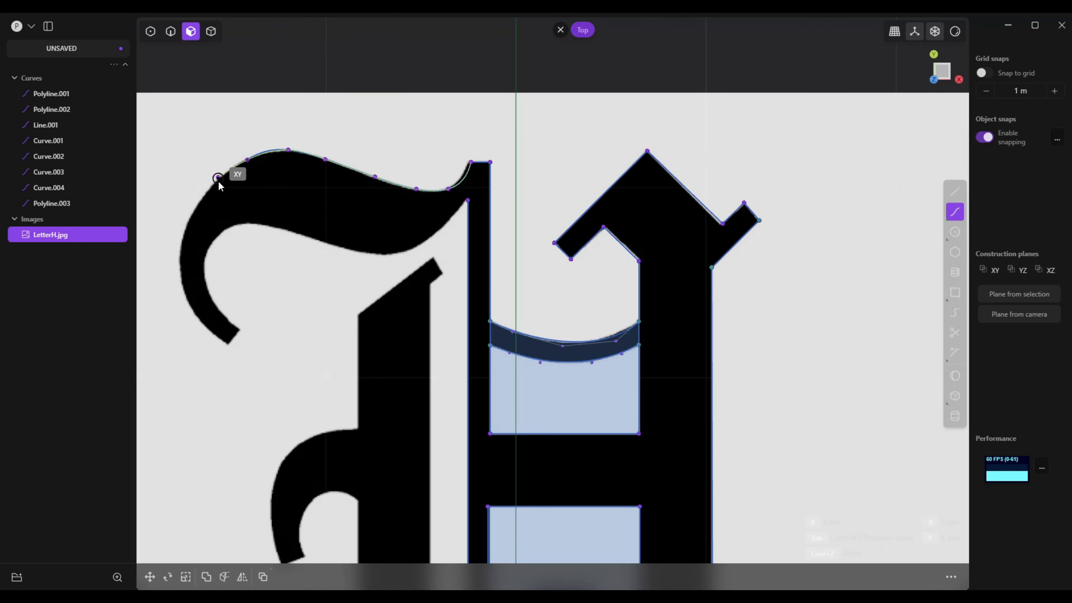
left_click(216, 181)
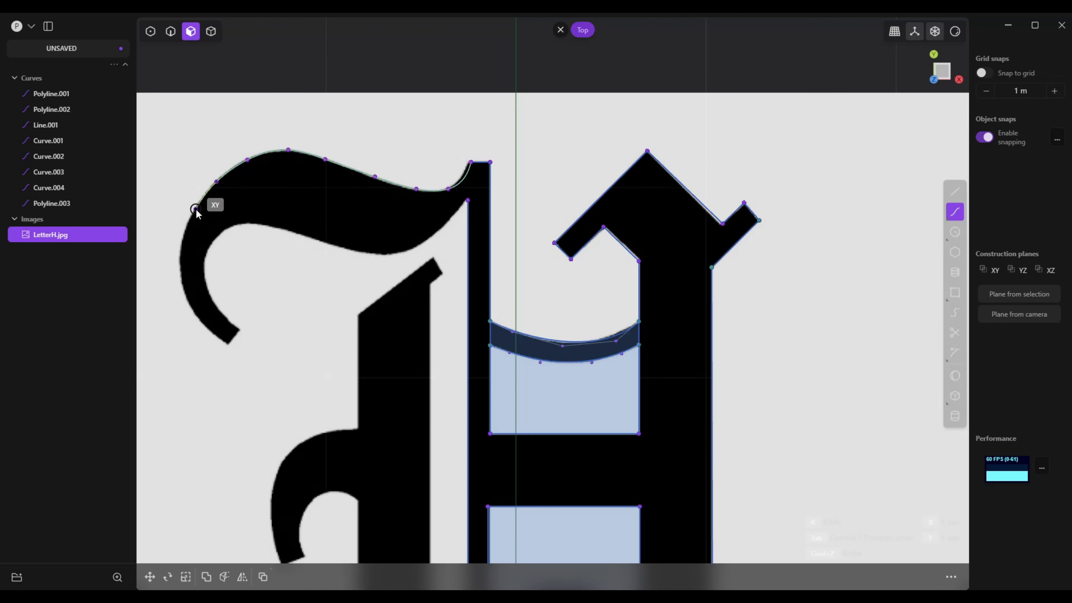
left_click(195, 208)
left_click(179, 252)
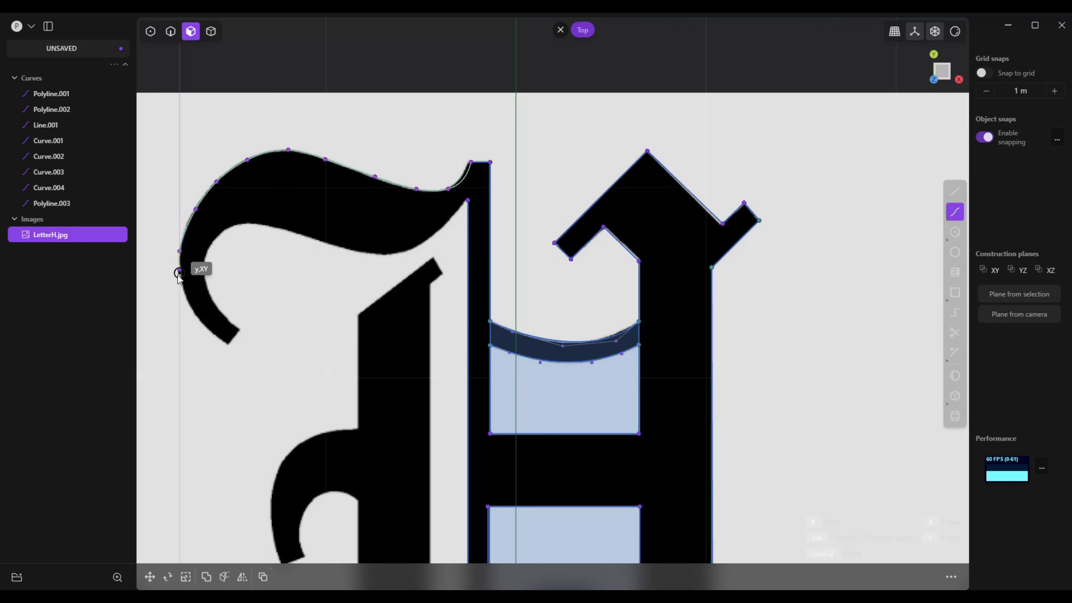
left_click(179, 290)
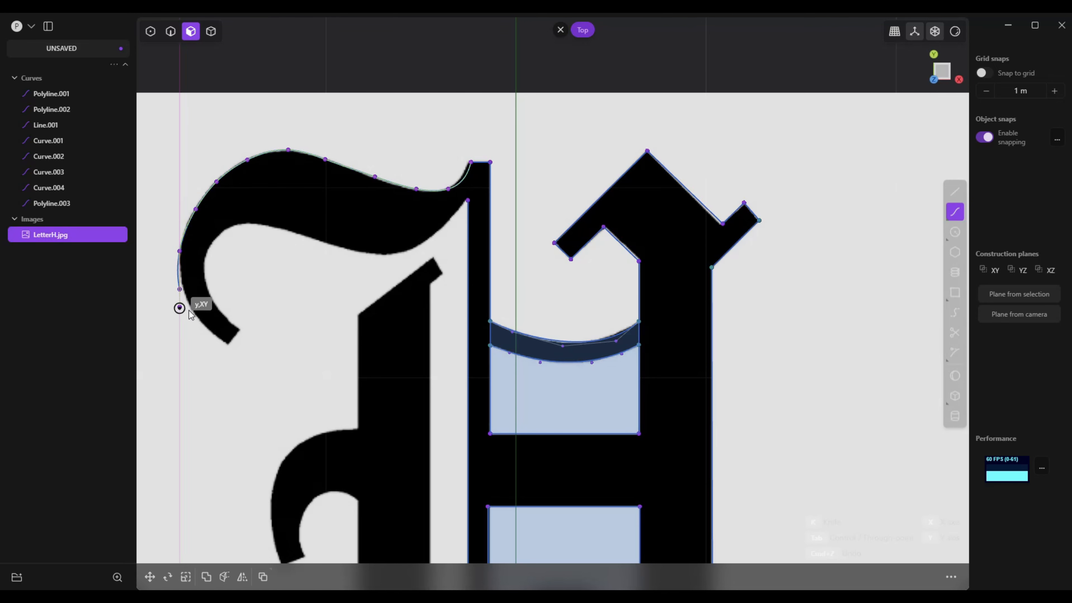
left_click(210, 332)
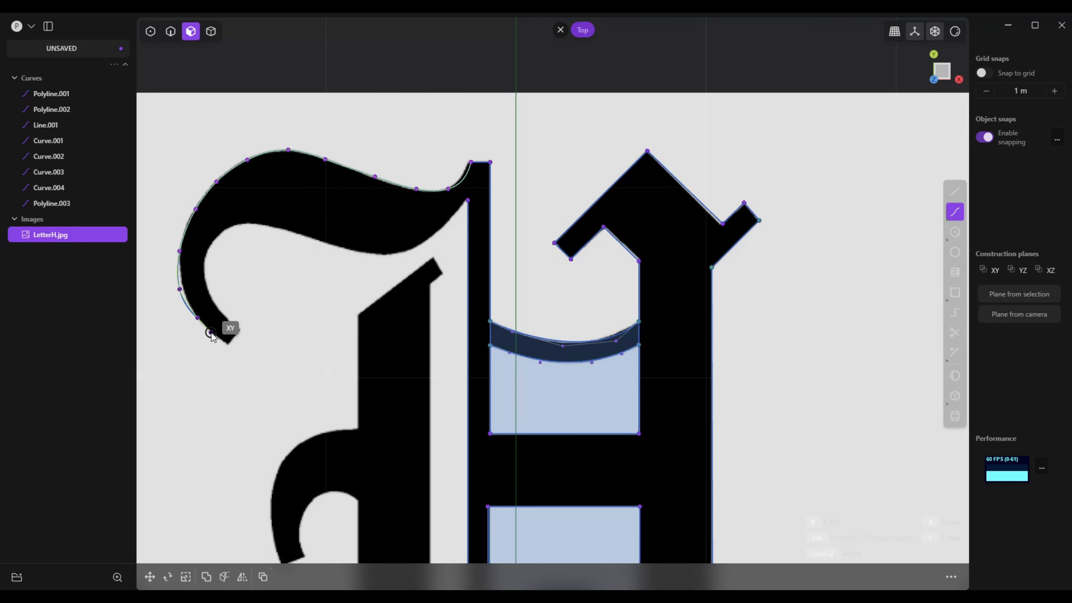
left_click(226, 343)
right_click(227, 343)
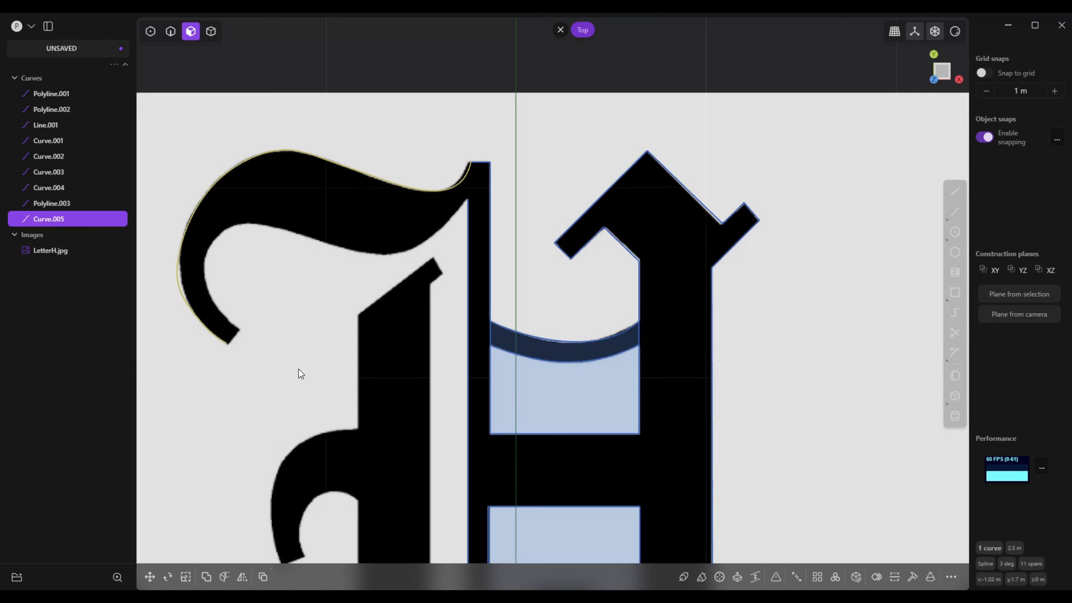
Draw a line about 0.09 m long across the end of the upper flourish's hook, starting at the outer curve's endpoint
left_click(955, 191)
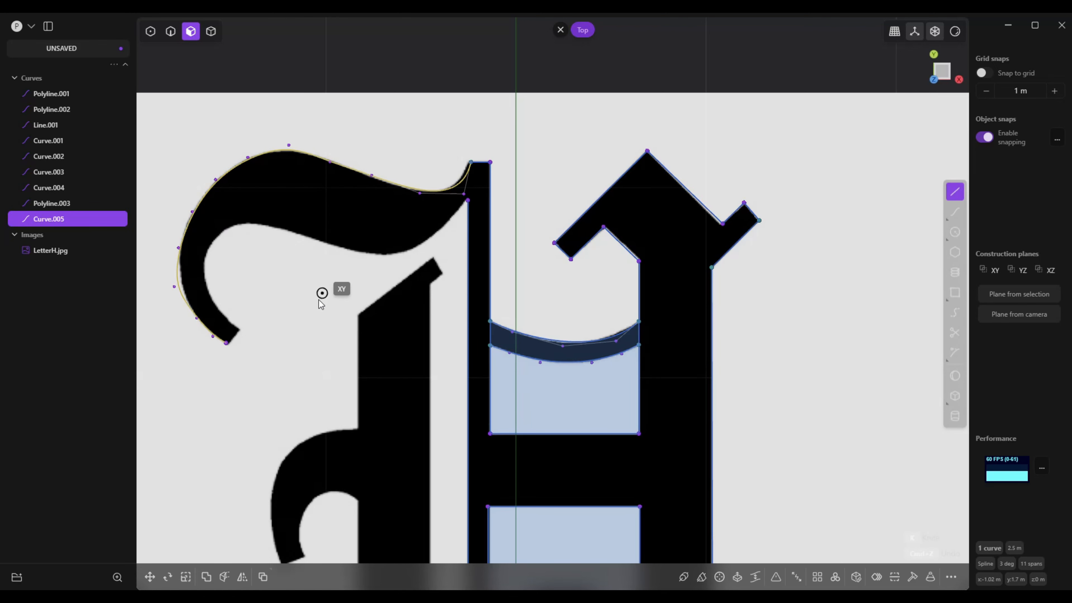
left_click(227, 341)
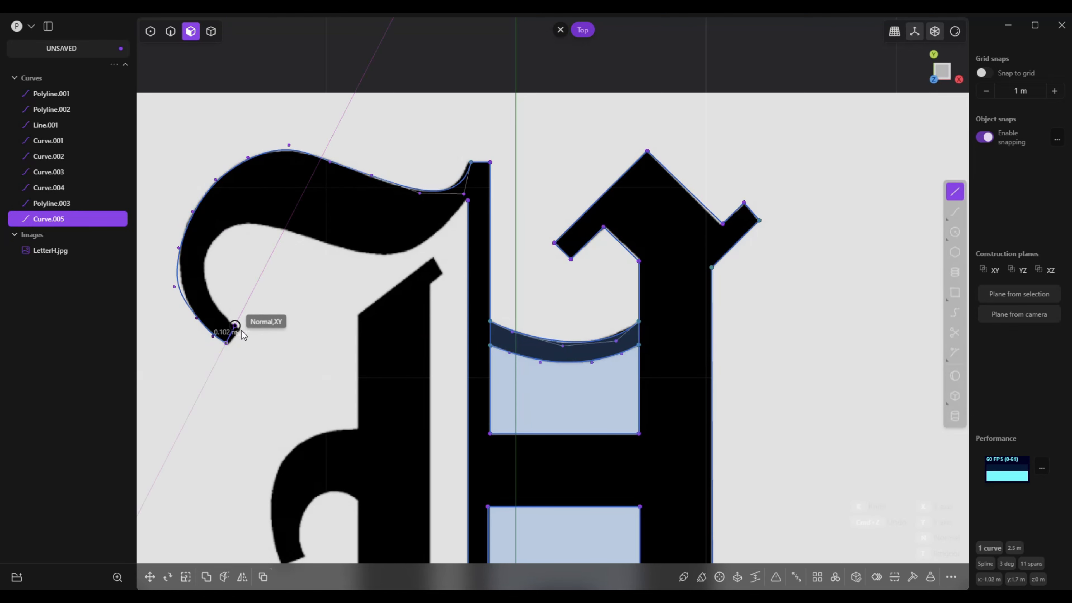
left_click(242, 333)
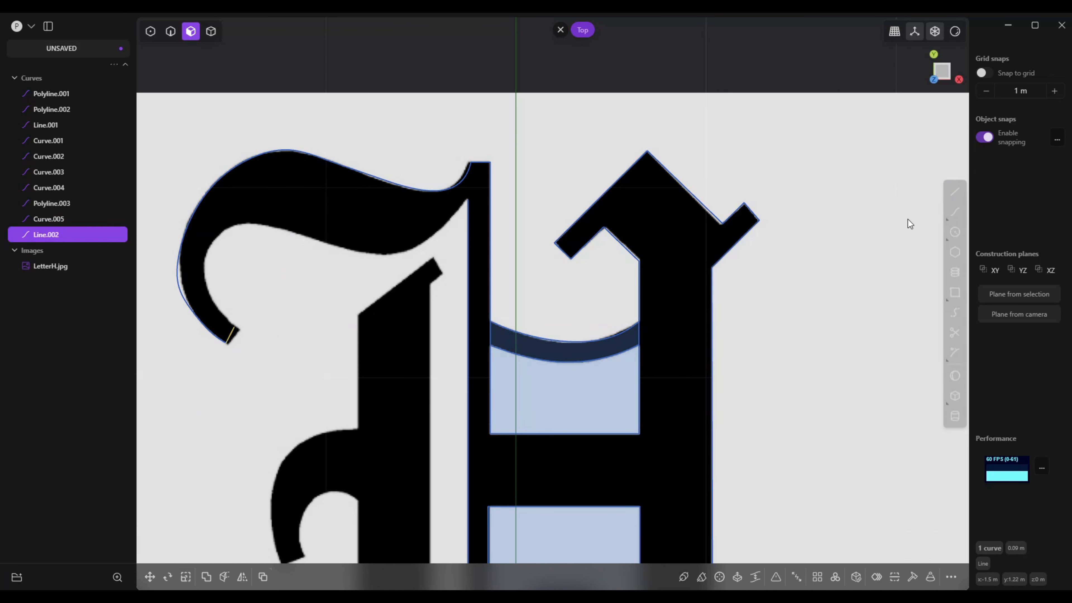
Trace the upper flourish's inner edge with a curve about 2.04 m long, from the hook's end line to the thin stem
left_click(958, 213)
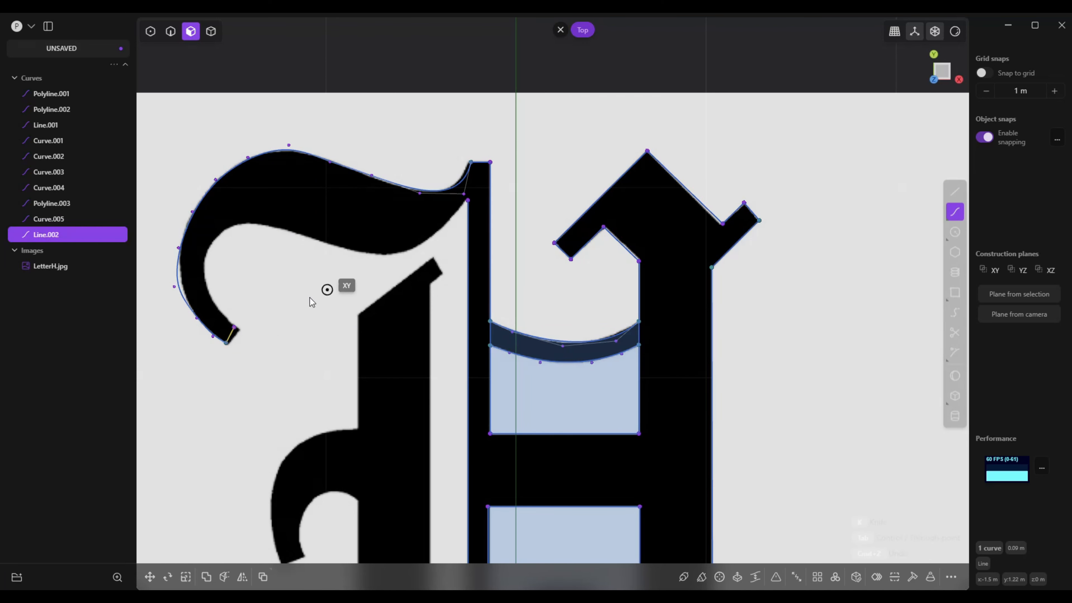
left_click(240, 324)
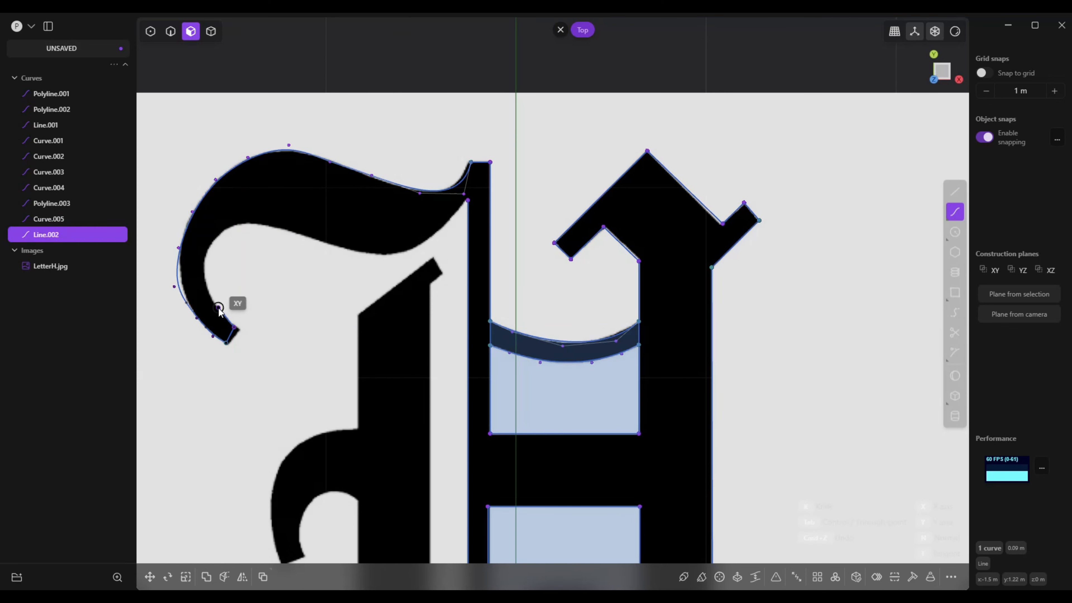
left_click(218, 308)
left_click(205, 276)
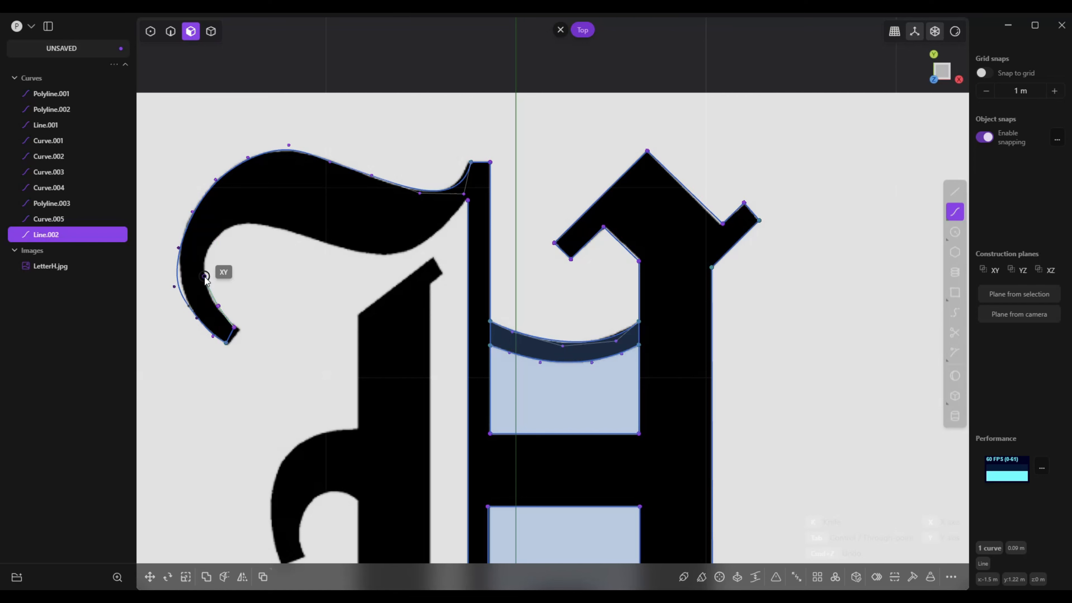
left_click(211, 251)
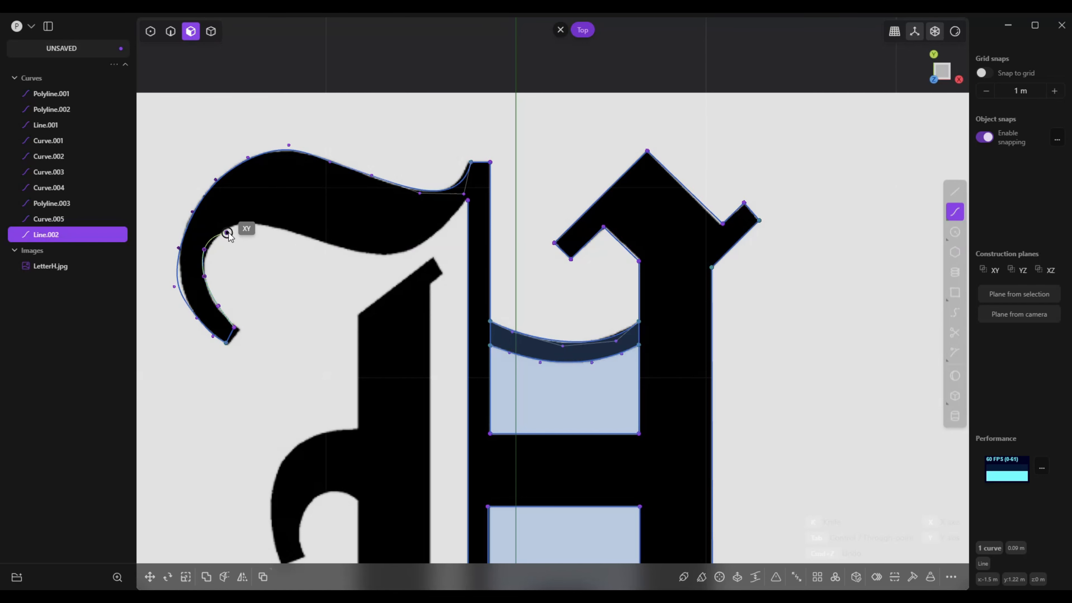
left_click(267, 228)
left_click(316, 241)
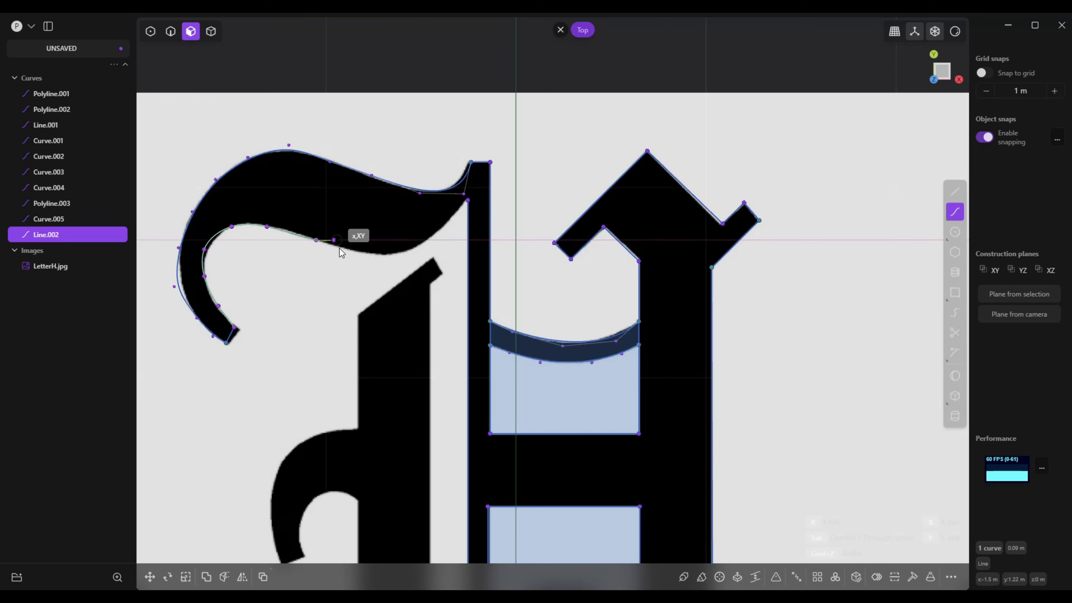
left_click(358, 254)
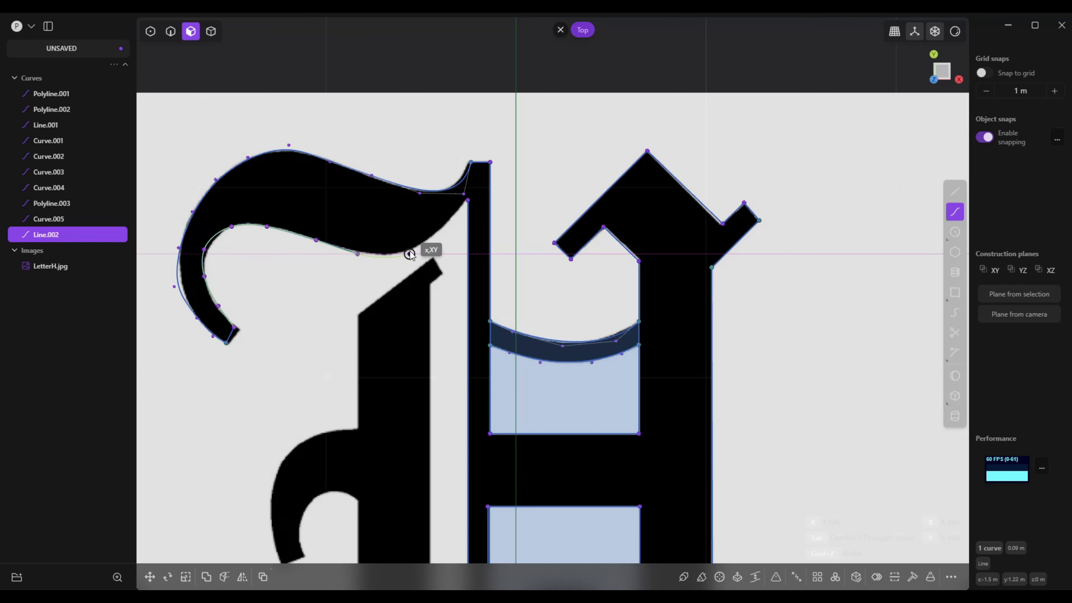
left_click(410, 254)
left_click(442, 231)
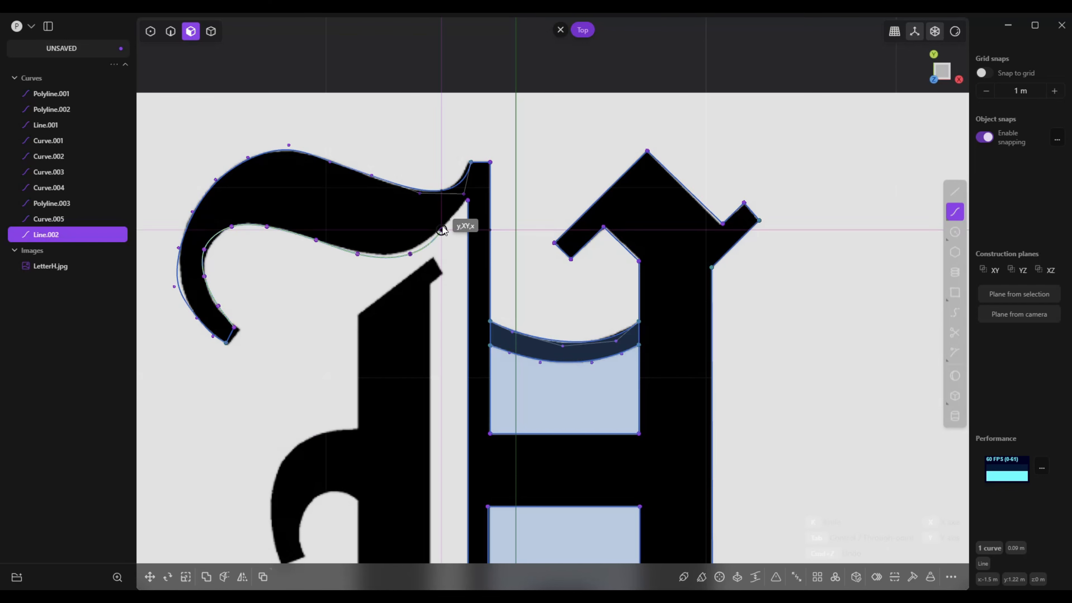
right_click(466, 201)
Outline the detached vertical stroke beside the thin stem with a closed polyline about 4.9 m long, including its angled ends
scroll(407, 282, "down", 5)
scroll(634, 381, "down", 1)
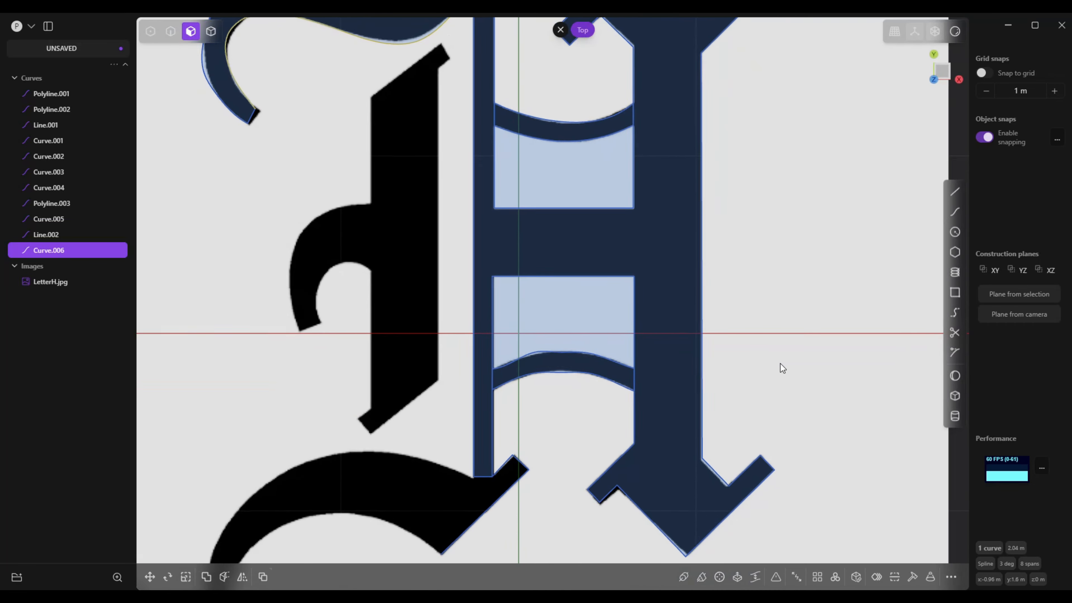
scroll(783, 368, "down", 5)
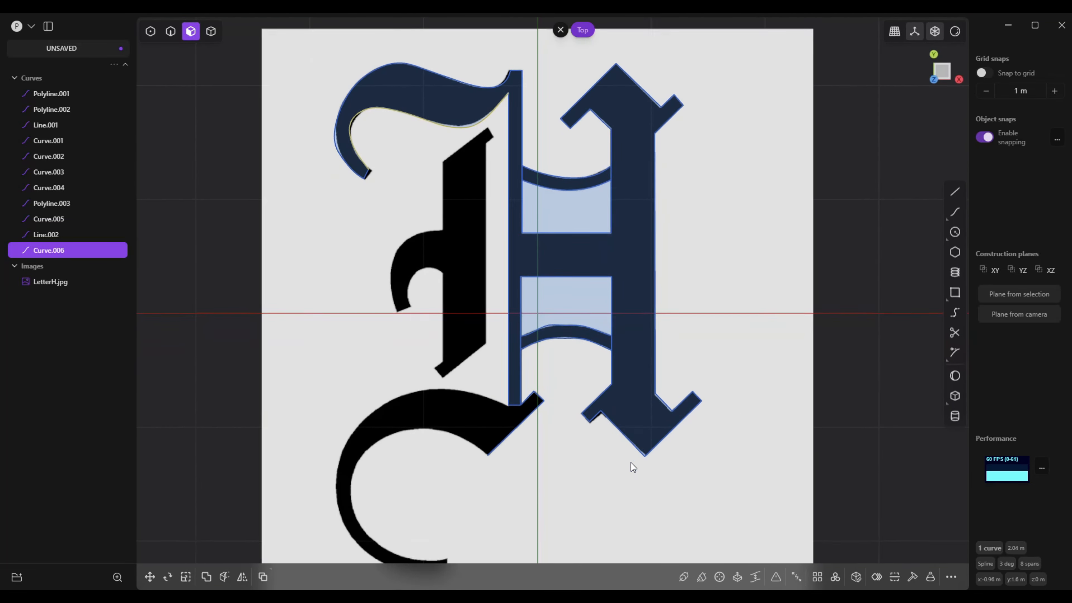
scroll(633, 466, "up", 3)
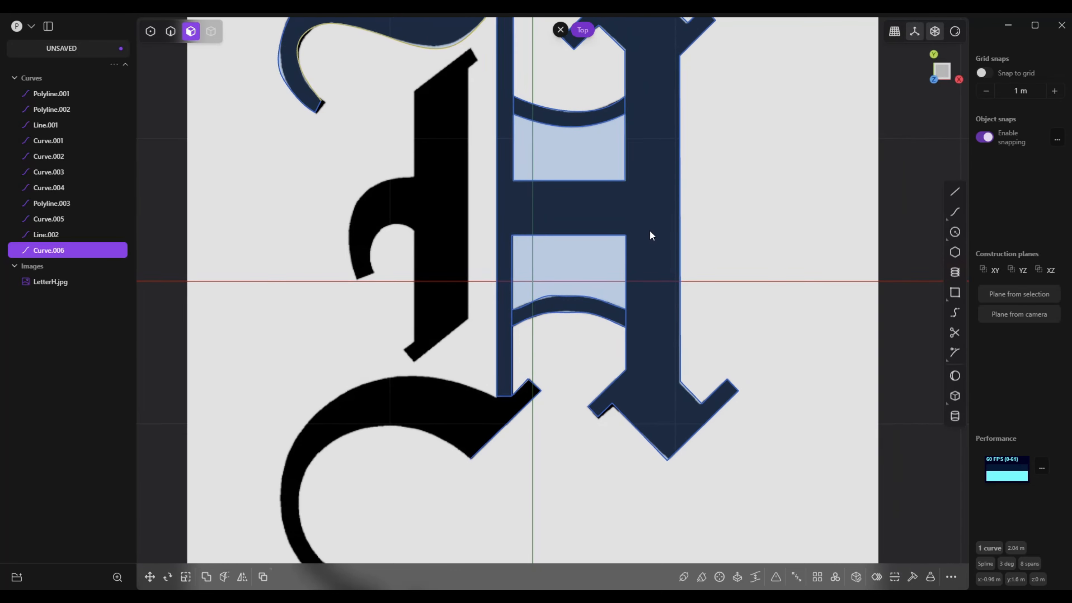
scroll(650, 230, "up", 3)
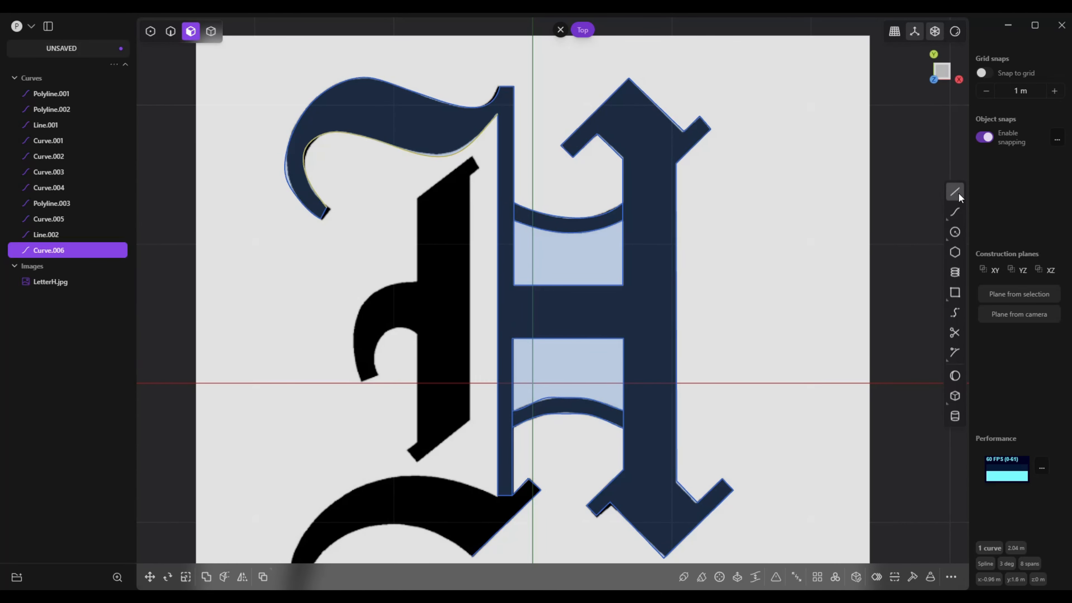
left_click(955, 192)
scroll(439, 236, "up", 2)
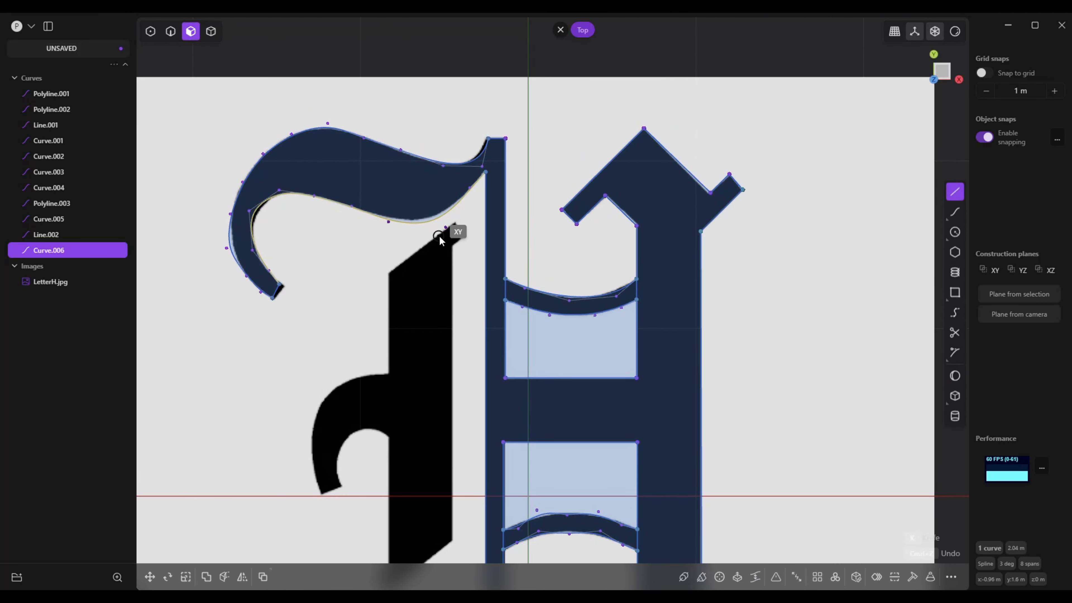
left_click(451, 246)
left_click(463, 236)
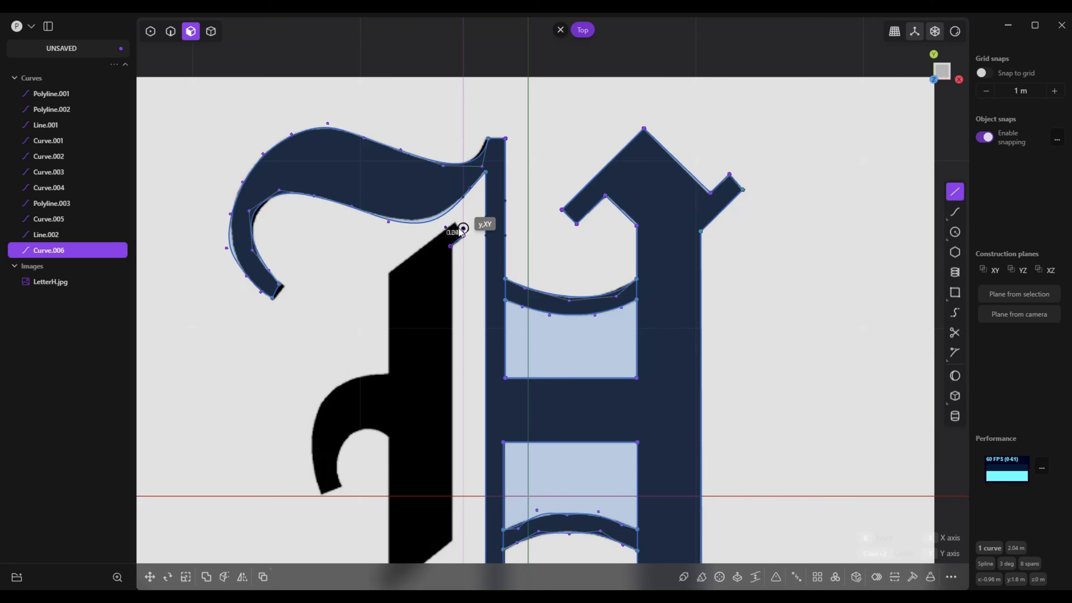
left_click(454, 221)
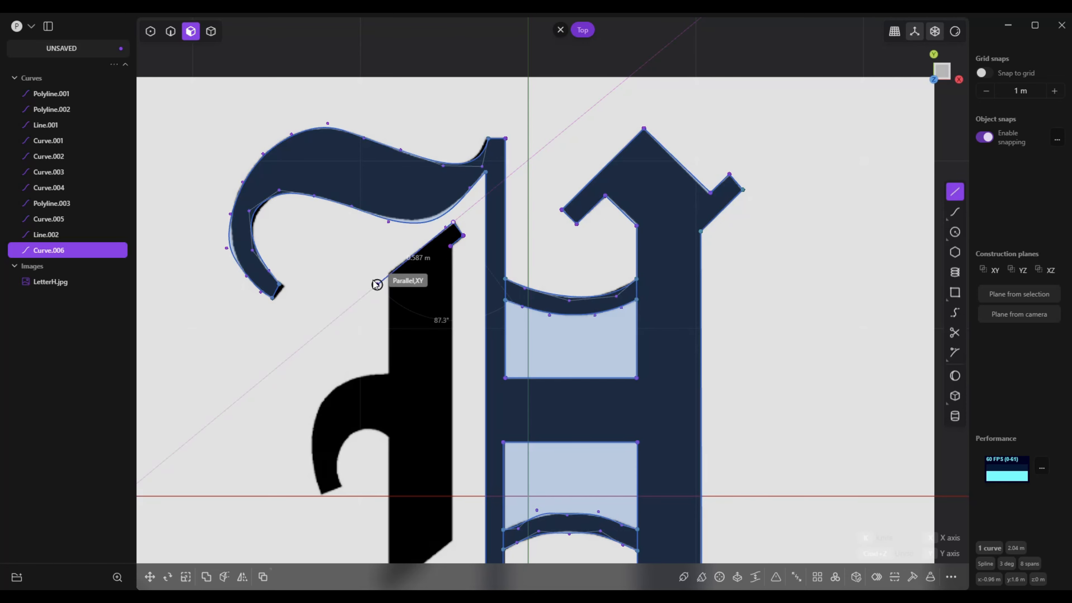
left_click(388, 275)
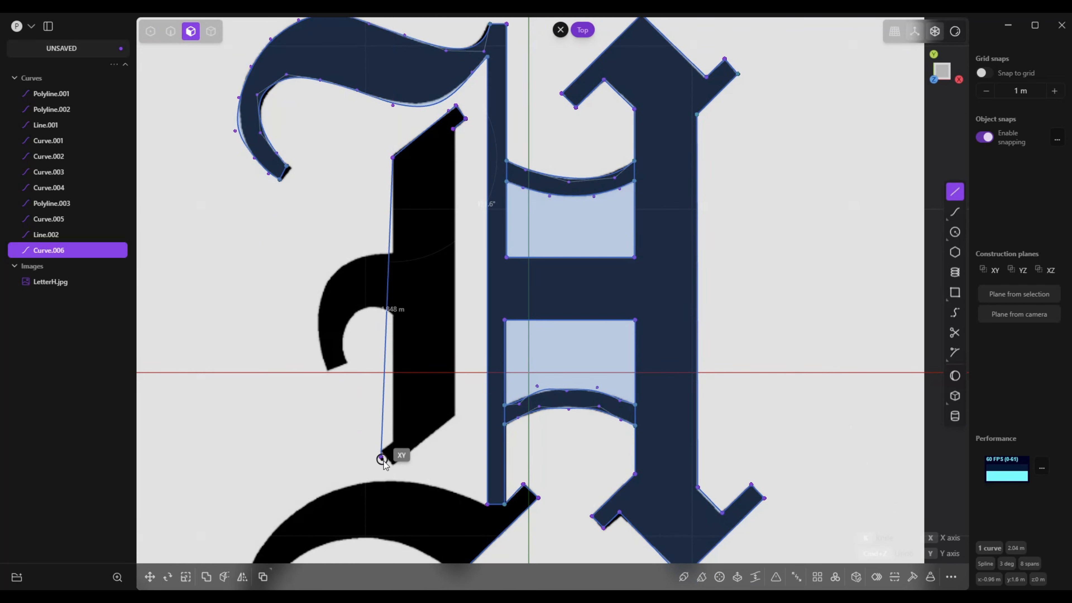
left_click(392, 441)
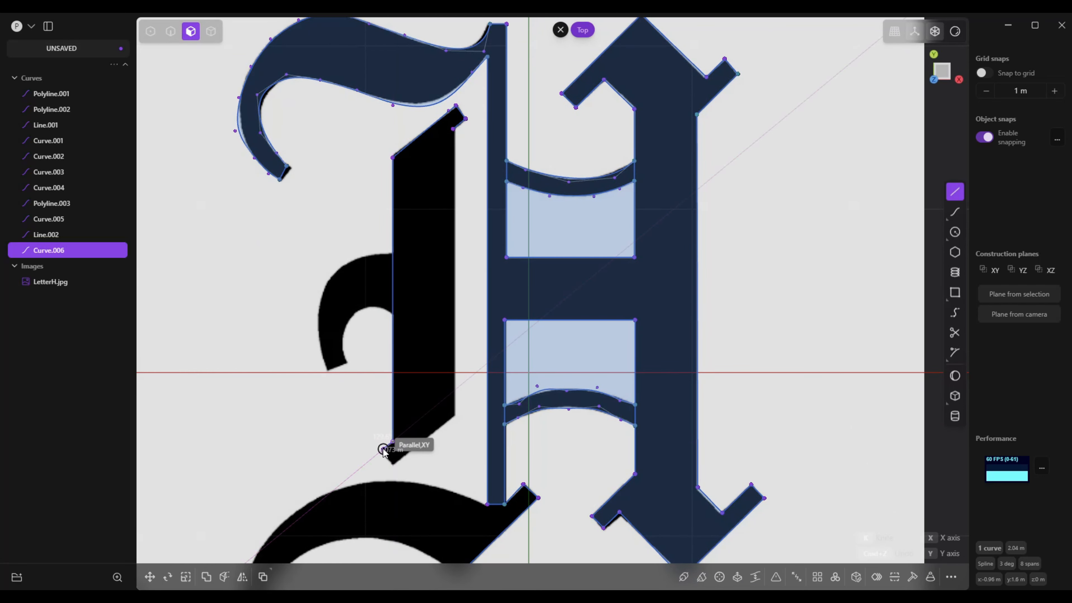
left_click(382, 450)
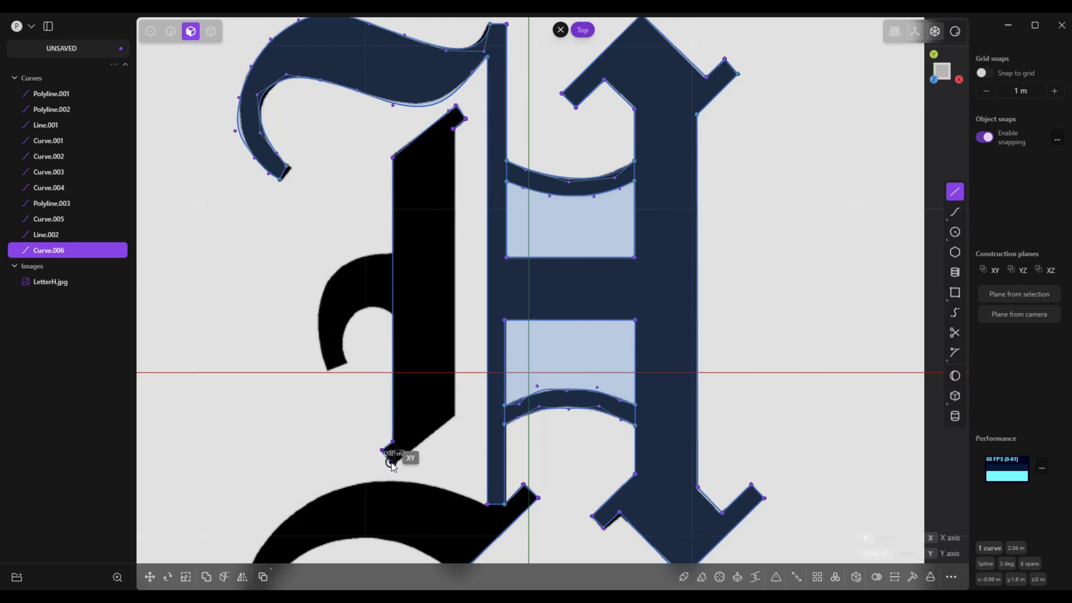
left_click(454, 415)
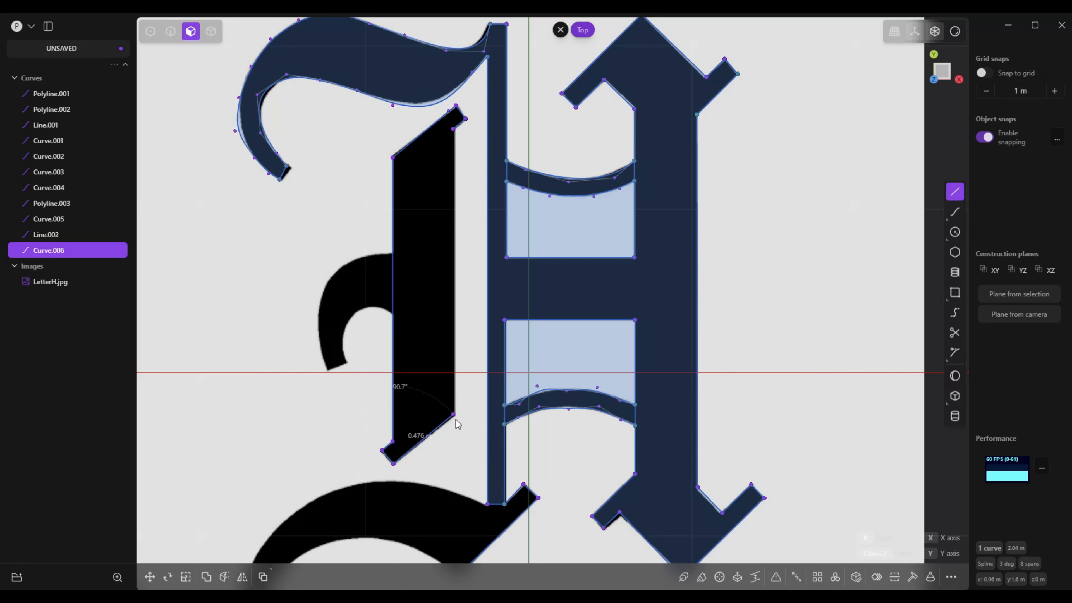
left_click(452, 130)
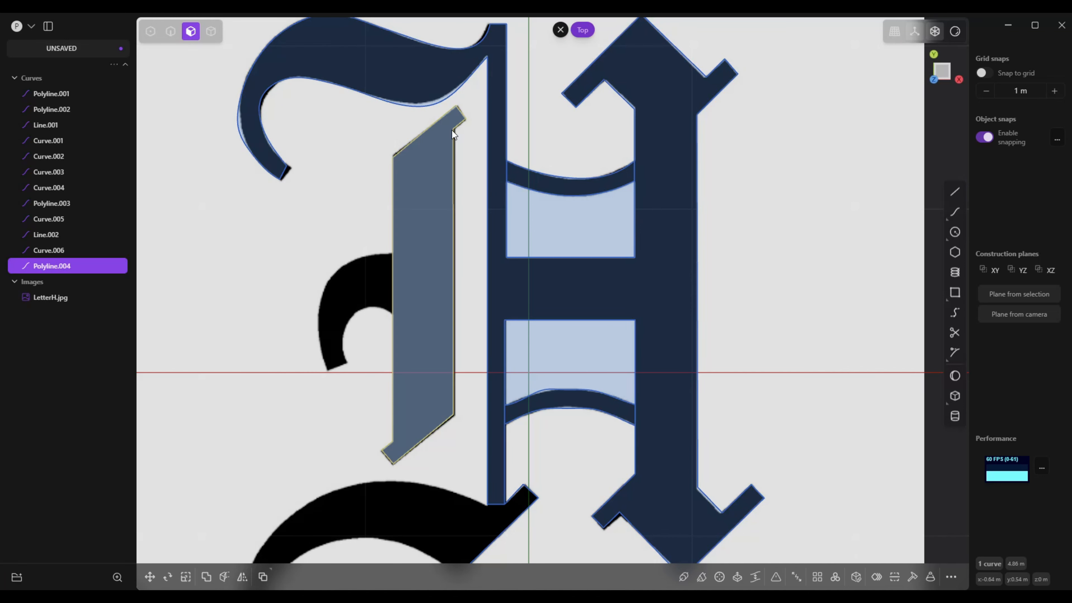
Trace the small middle hook's outer edge with a curve about 1.02 m long, from the detached stroke's side to the hook's tip
scroll(452, 130, "down", 1)
scroll(439, 271, "up", 2)
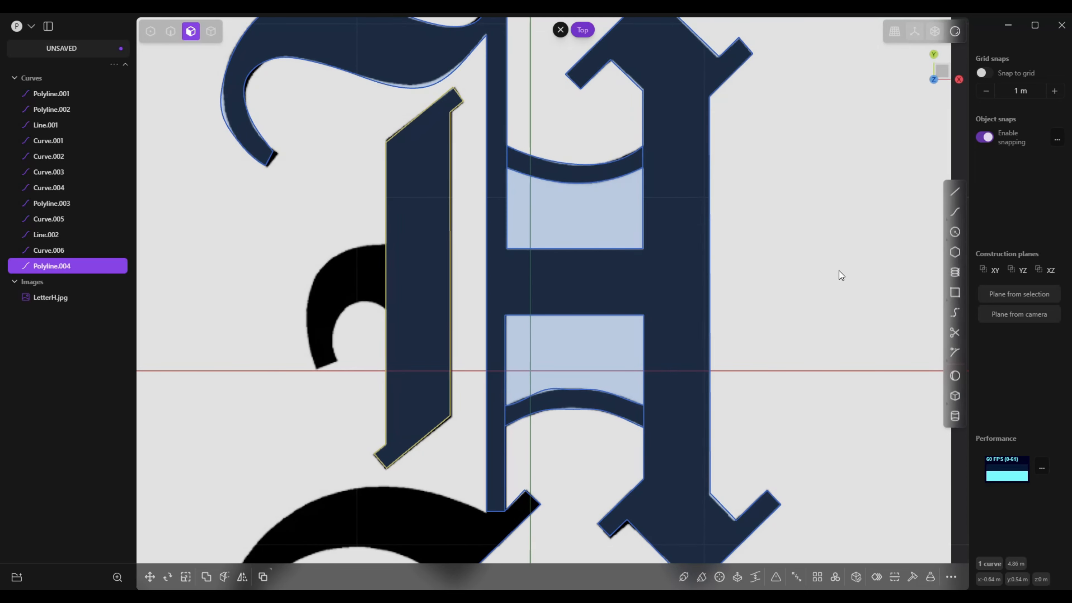
left_click(955, 211)
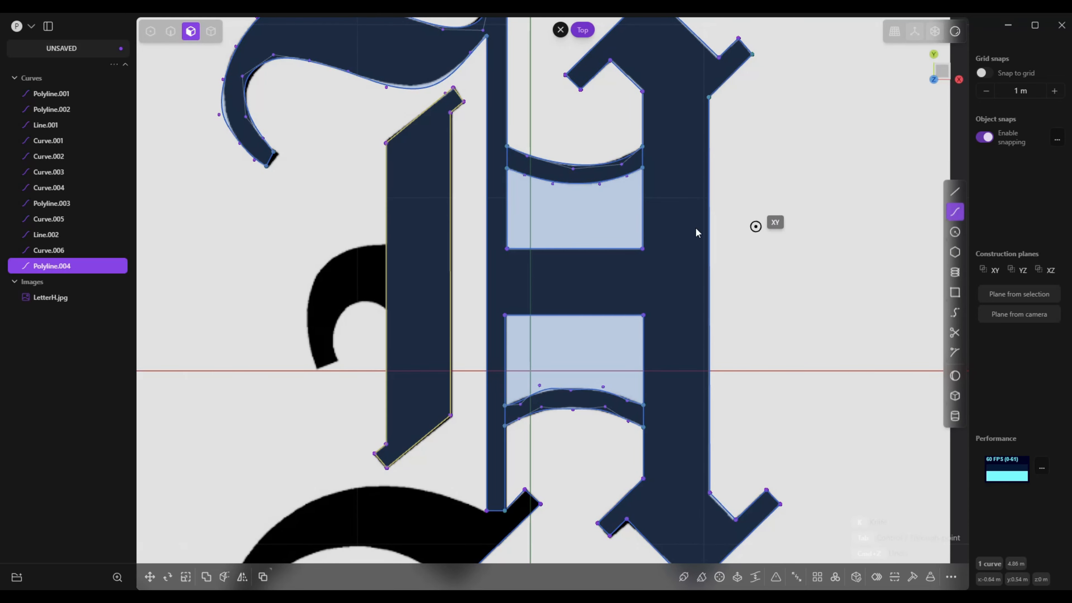
left_click(385, 244)
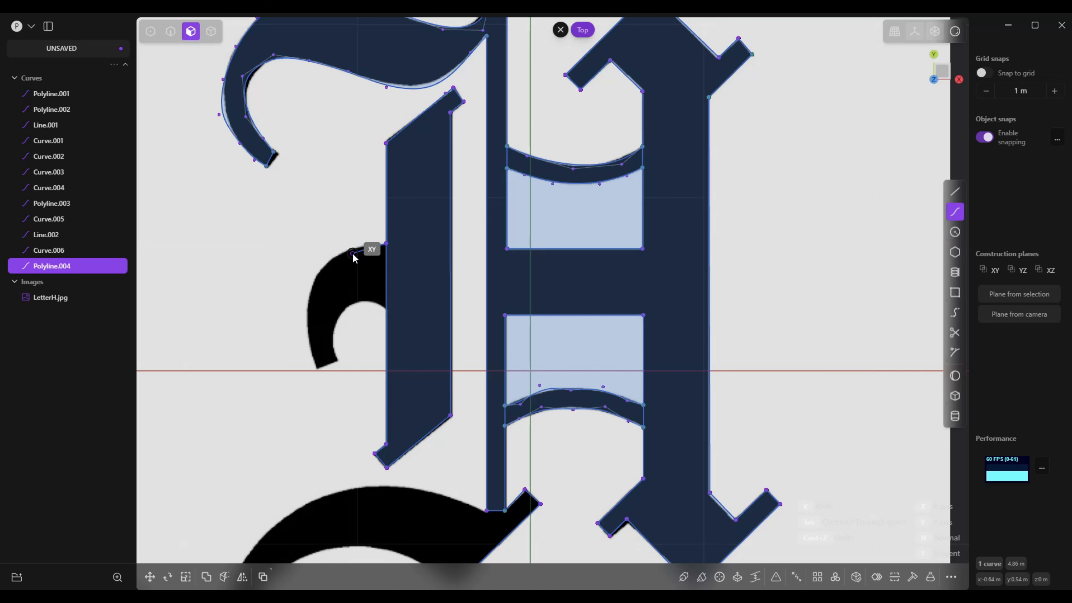
left_click(353, 253)
left_click(322, 272)
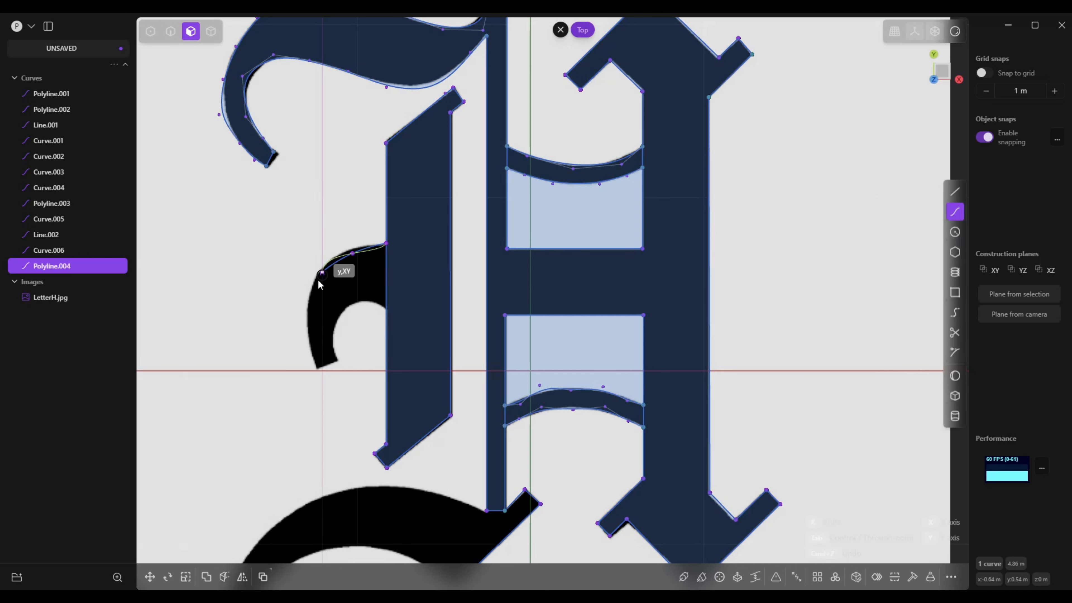
left_click(309, 299)
left_click(309, 327)
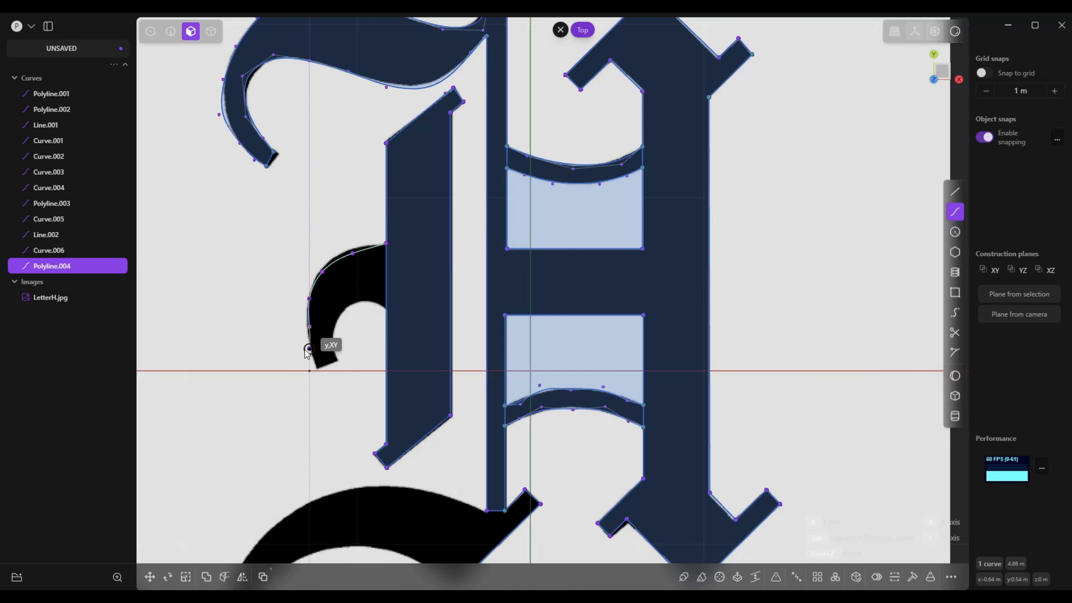
left_click(309, 352)
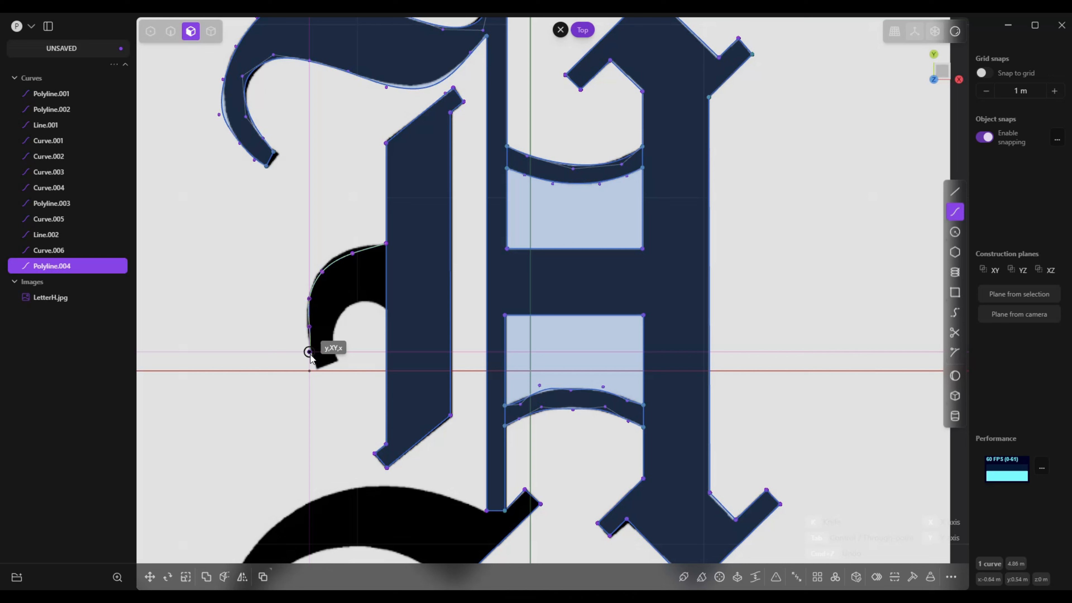
left_click(318, 370)
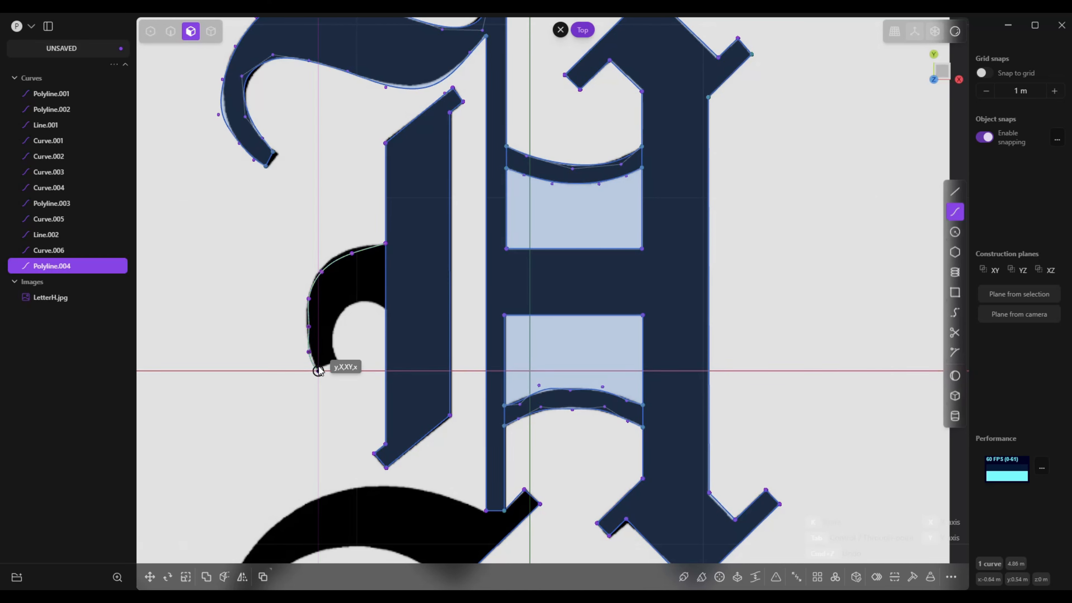
right_click(318, 371)
Draw a line about 0.11 m long across the small middle hook's tip, starting at the outer curve's endpoint
left_click(954, 193)
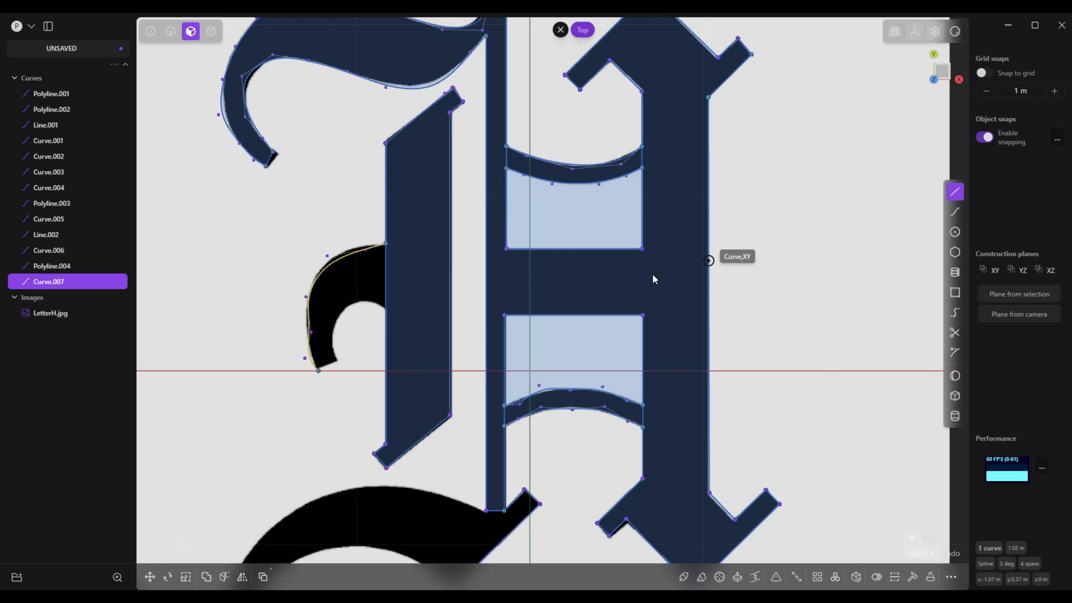
left_click(319, 372)
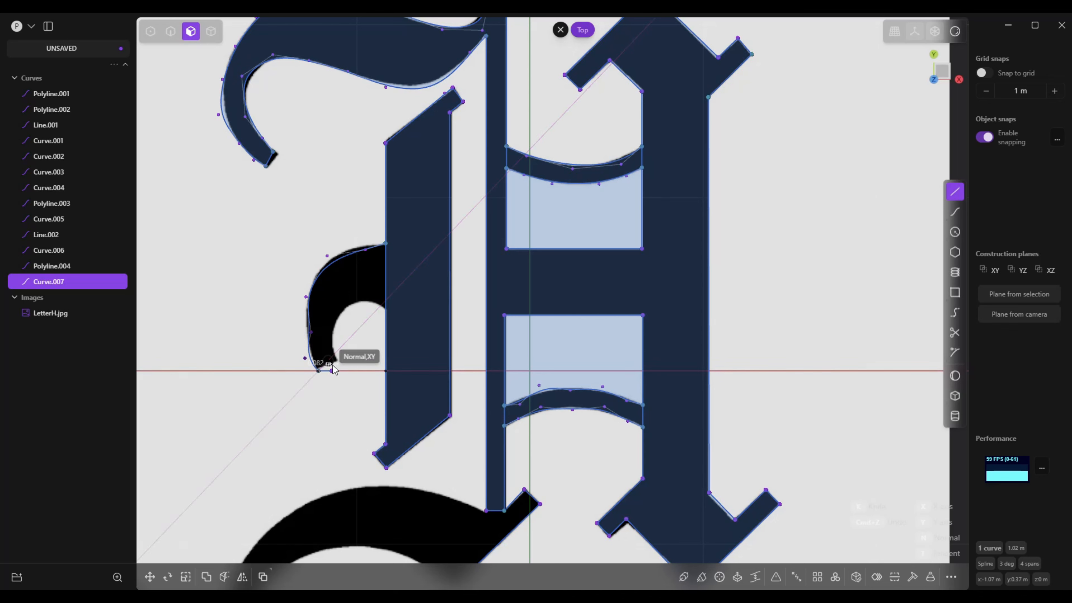
left_click(337, 365)
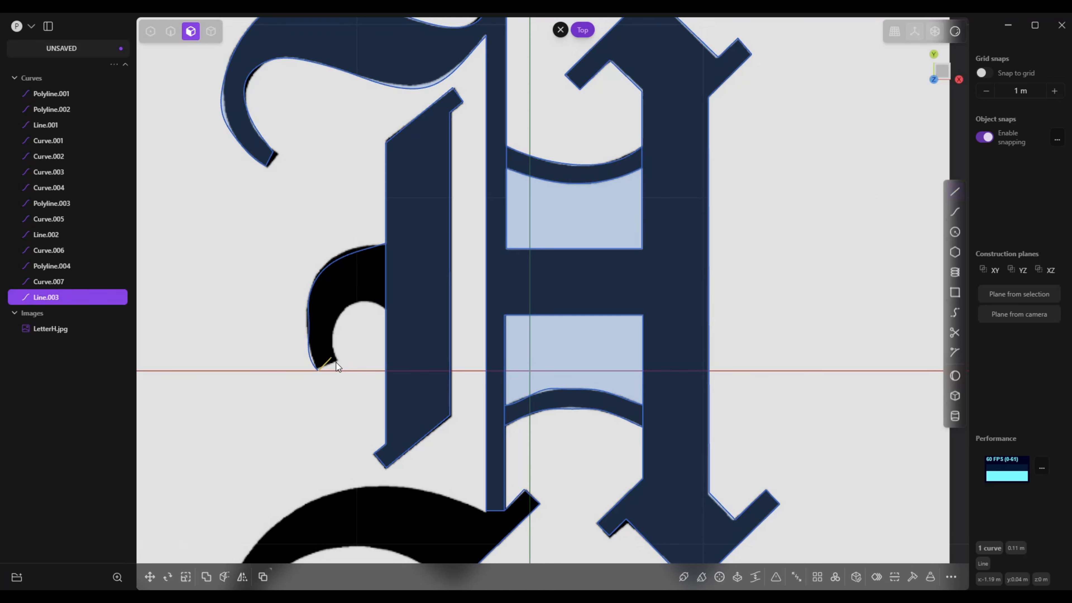
Trace the small middle hook's inner edge with a polyline about 0.6 m long, from the tip line to the detached stroke's side
left_click(954, 193)
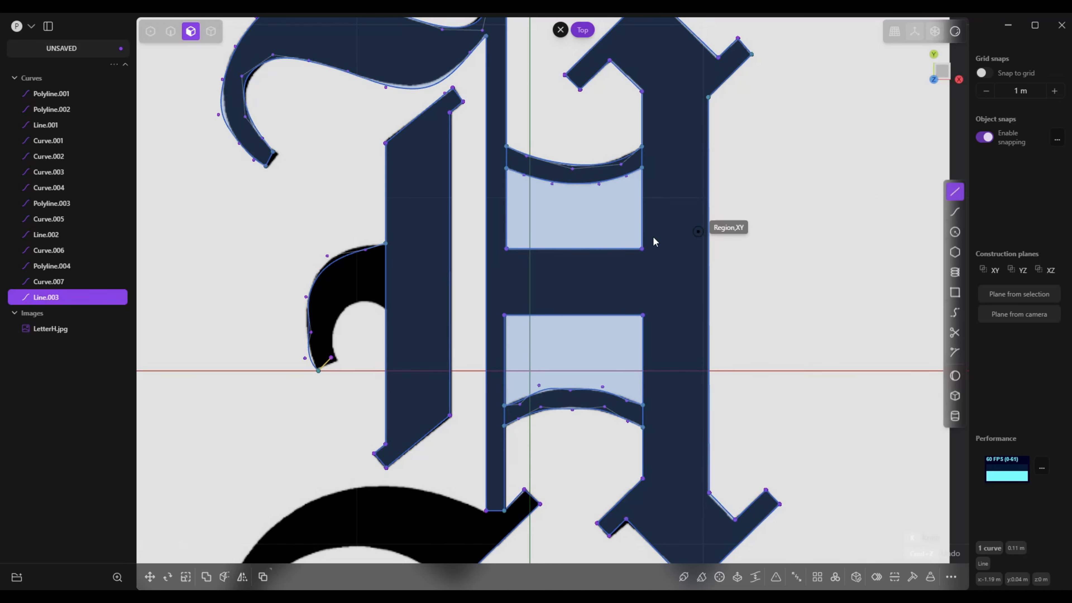
left_click(332, 357)
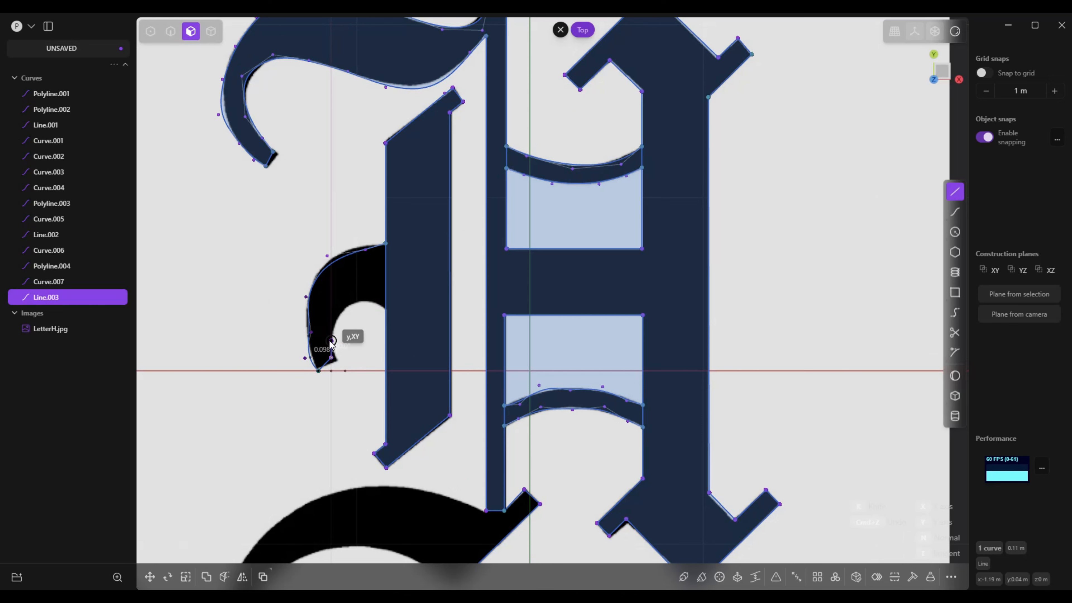
left_click(338, 319)
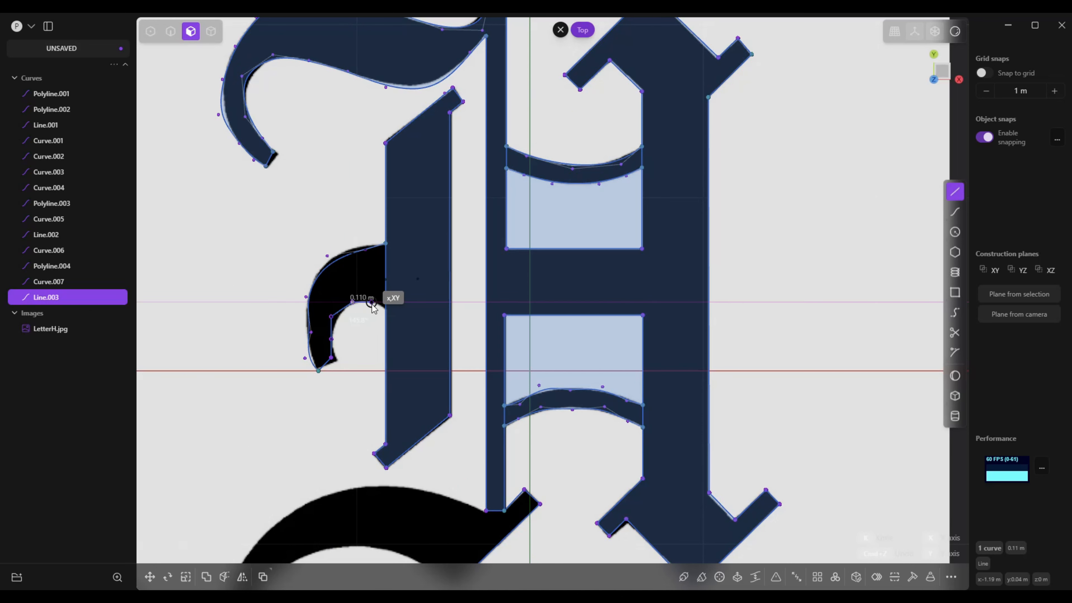
left_click(385, 308)
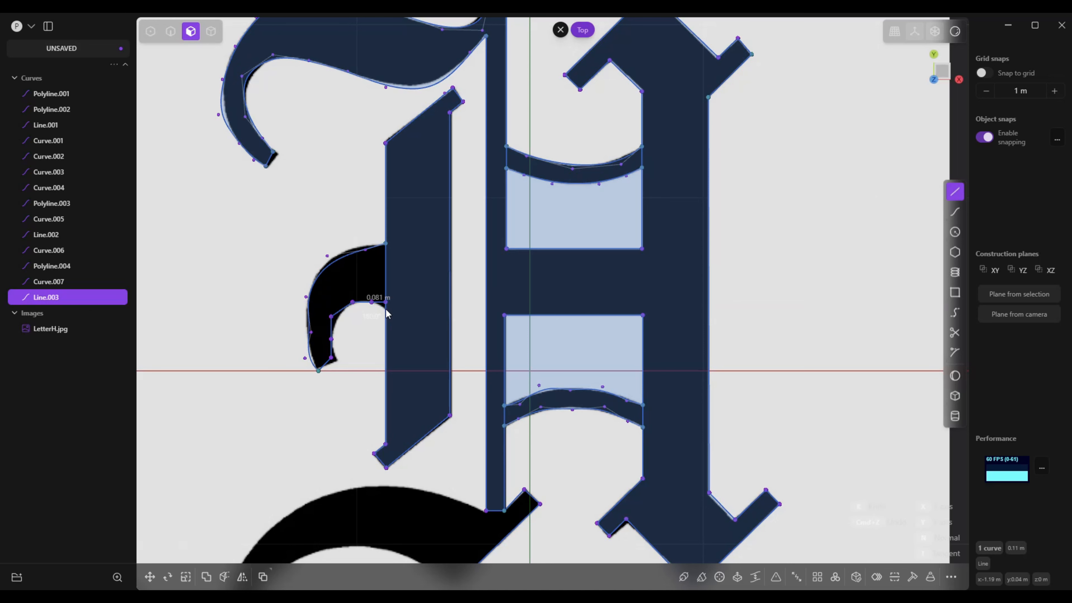
right_click(384, 310)
scroll(416, 365, "up", 1)
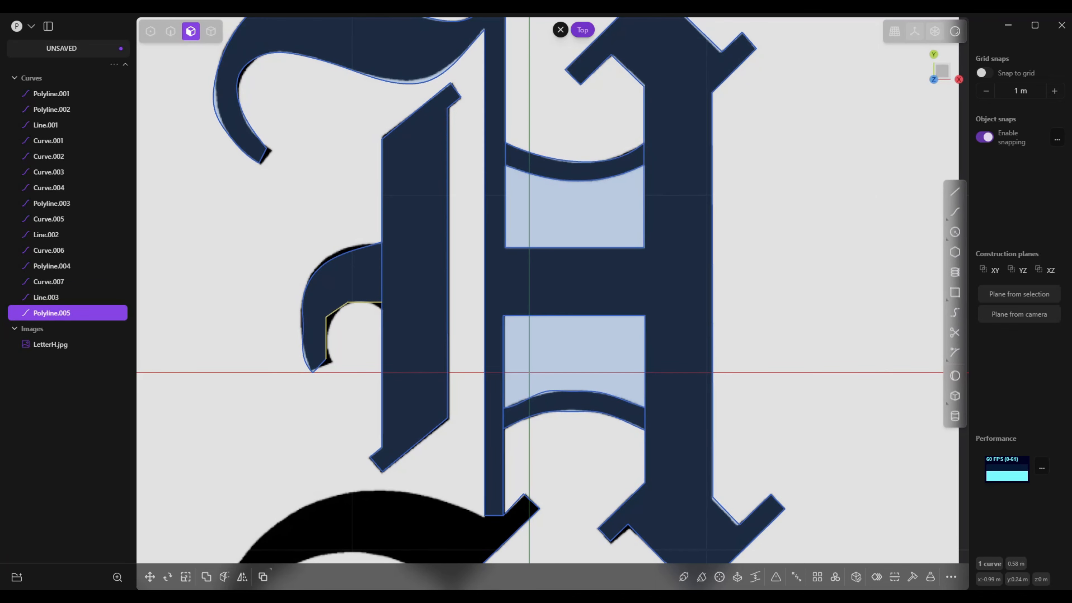
left_click(955, 333)
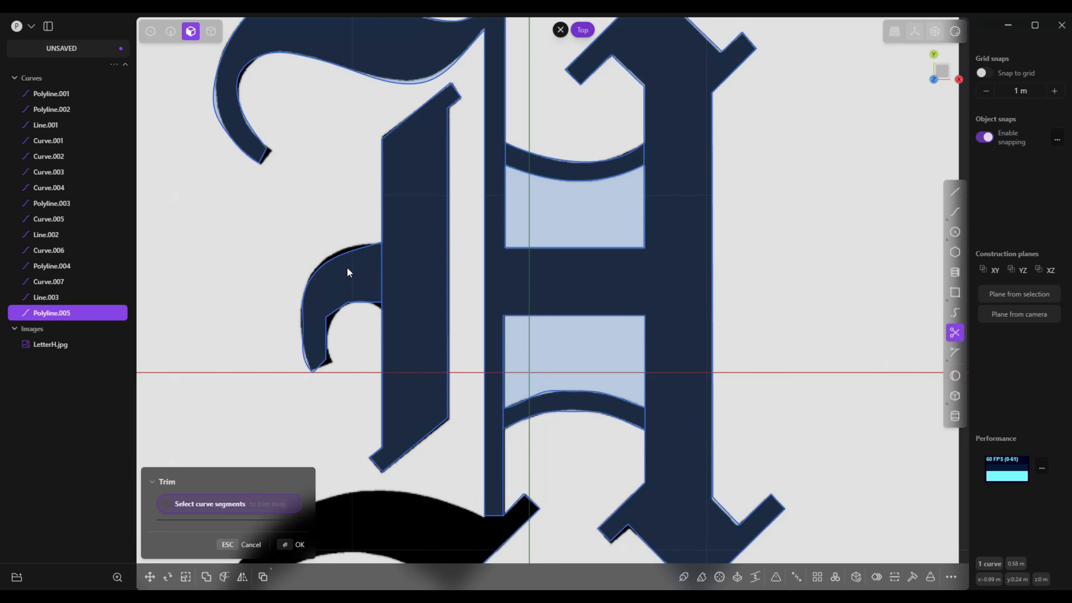
scroll(548, 357, "down", 4)
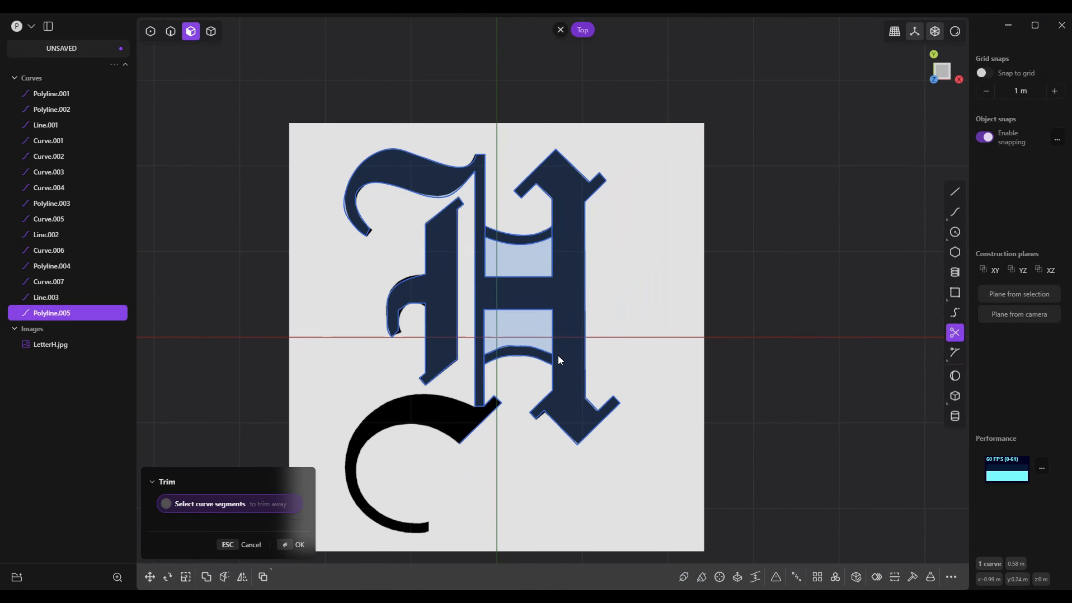
scroll(558, 357, "up", 4)
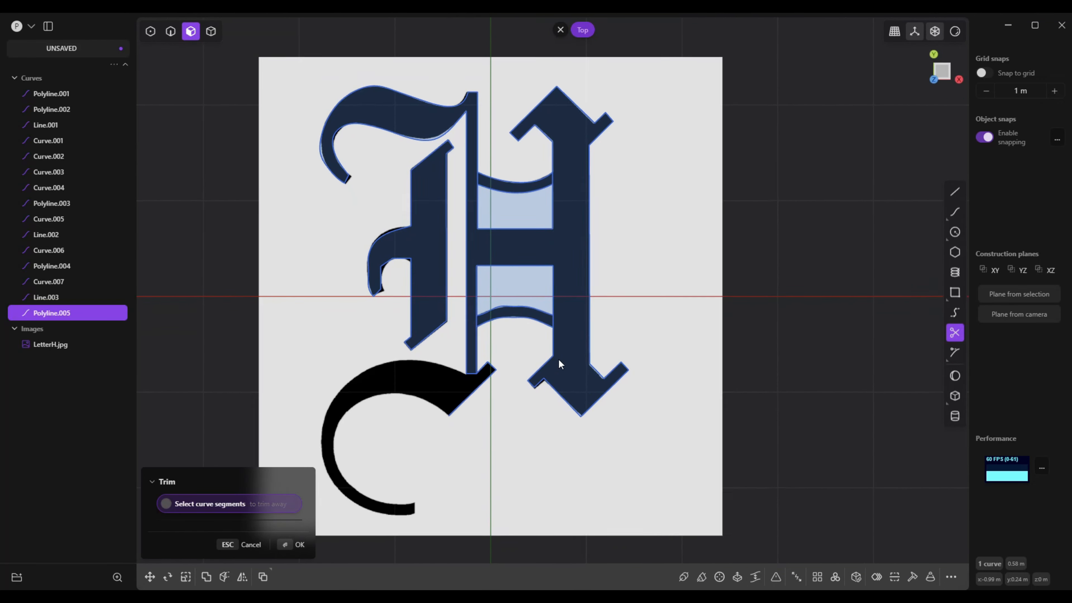
middle_click_drag(603, 405, 552, 293, "shift")
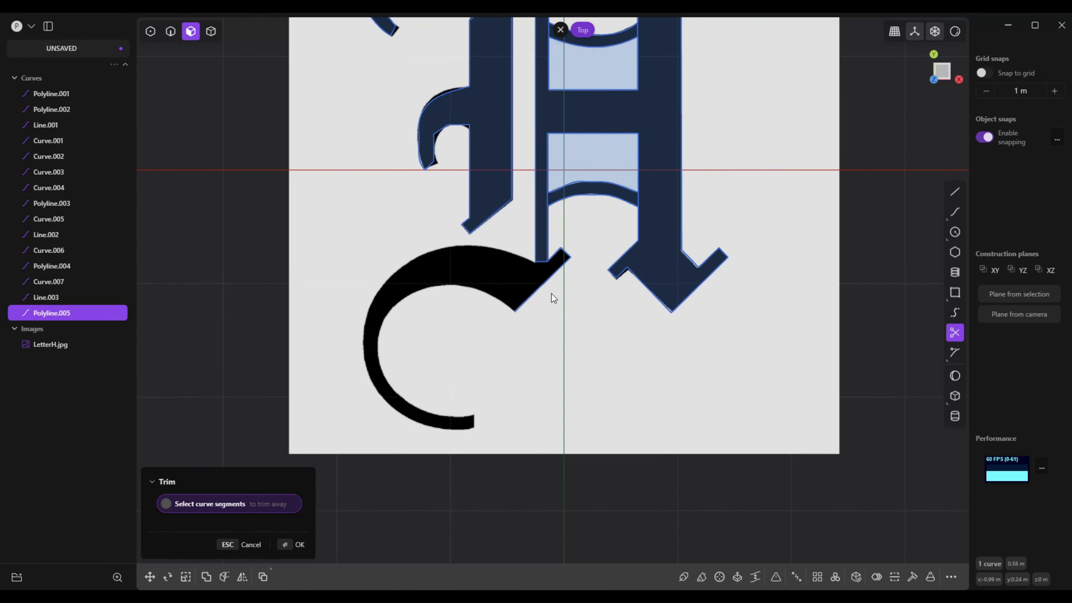
left_click(956, 192)
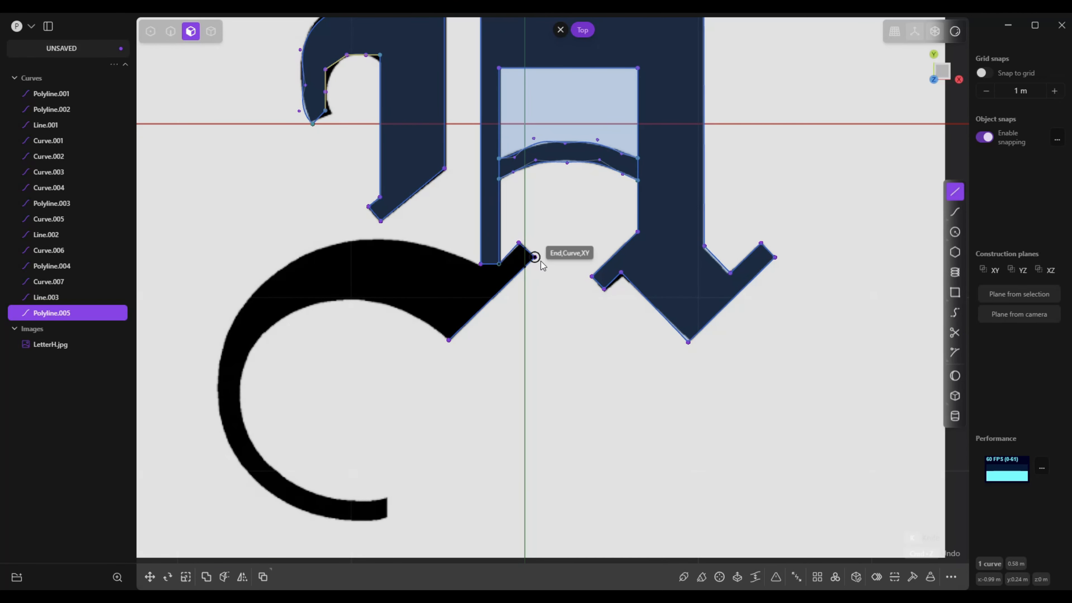
middle_click_drag(443, 357, 445, 345, "shift")
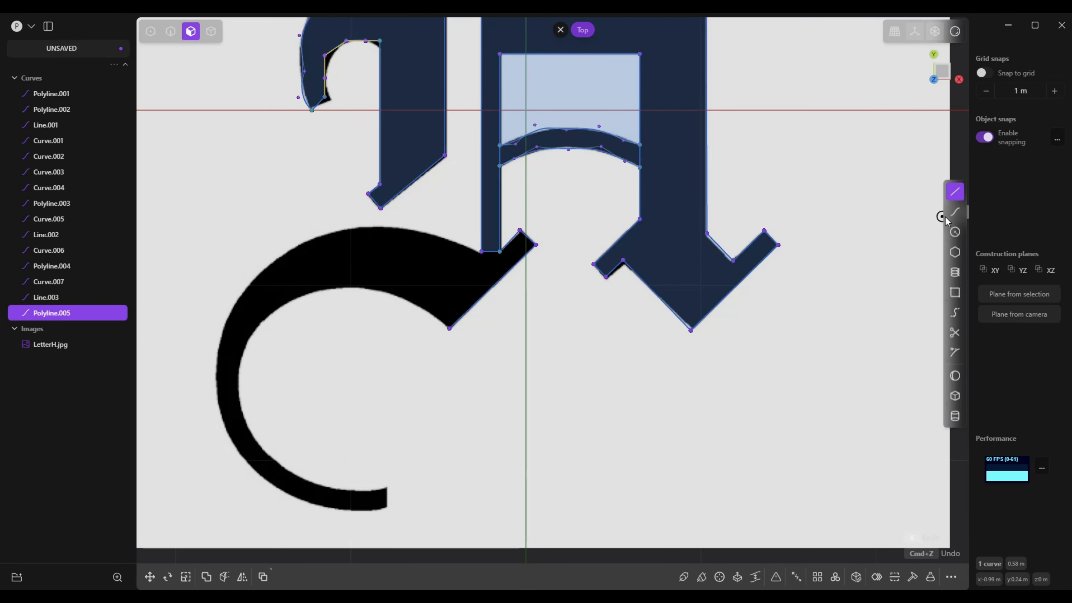
Trace the large lower hook's outer edge from the thin stem's corner with a curve about 3.44 m long, and close its tip with a line about 0.13 m long
left_click(952, 214)
middle_click_drag(445, 306, 528, 305, "shift")
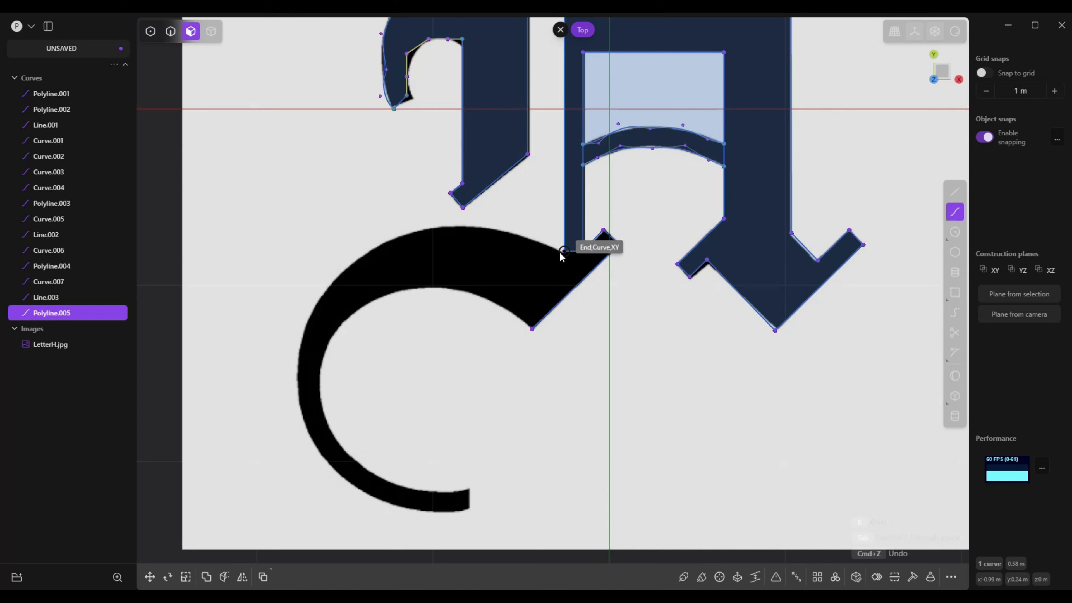
left_click(563, 251)
left_click(505, 230)
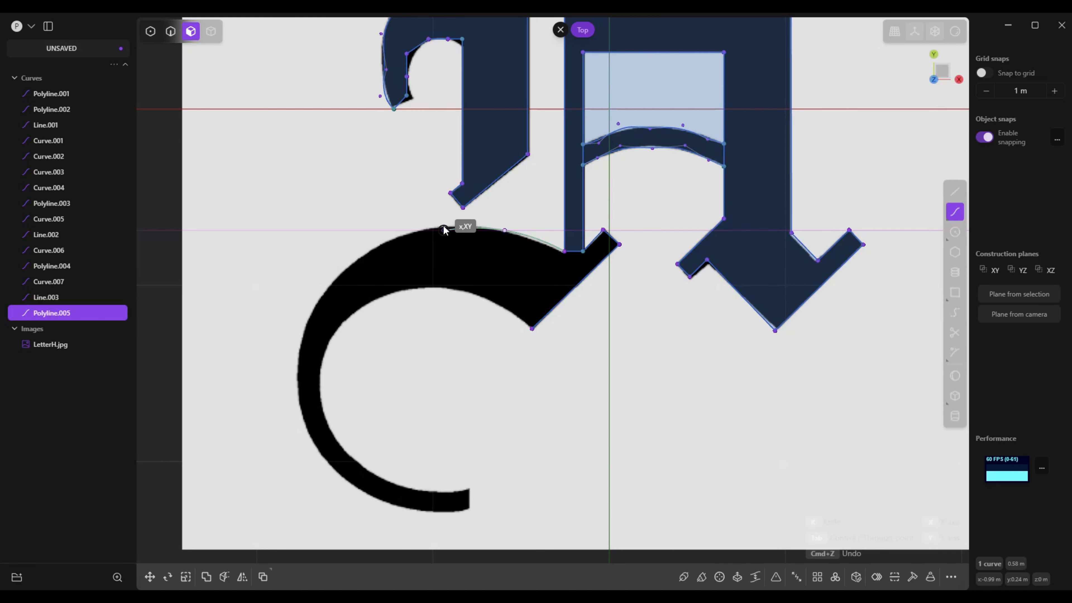
left_click(431, 230)
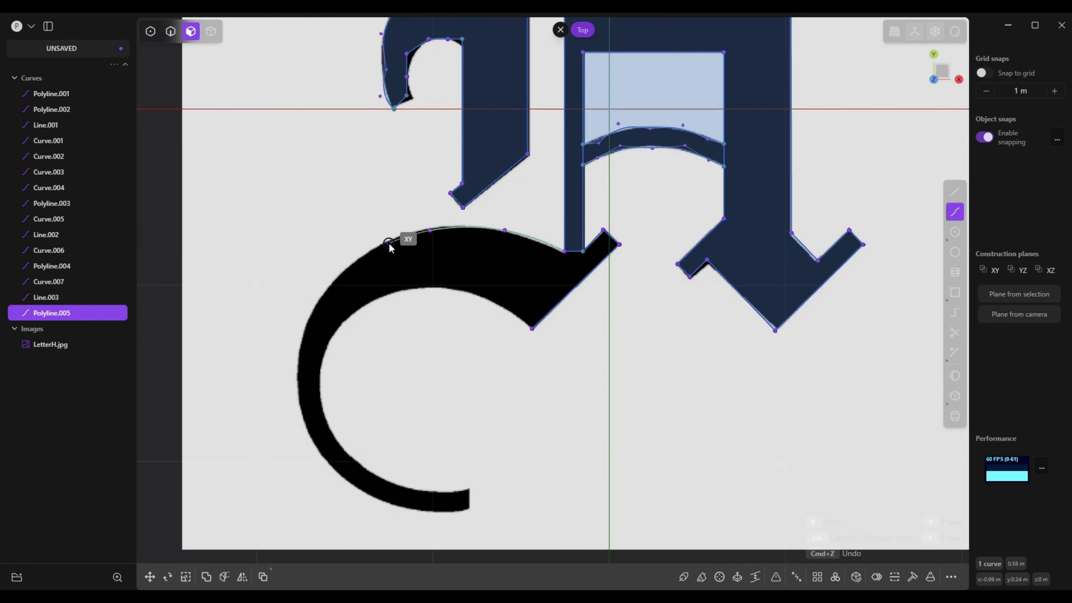
left_click(379, 246)
left_click(338, 277)
left_click(311, 316)
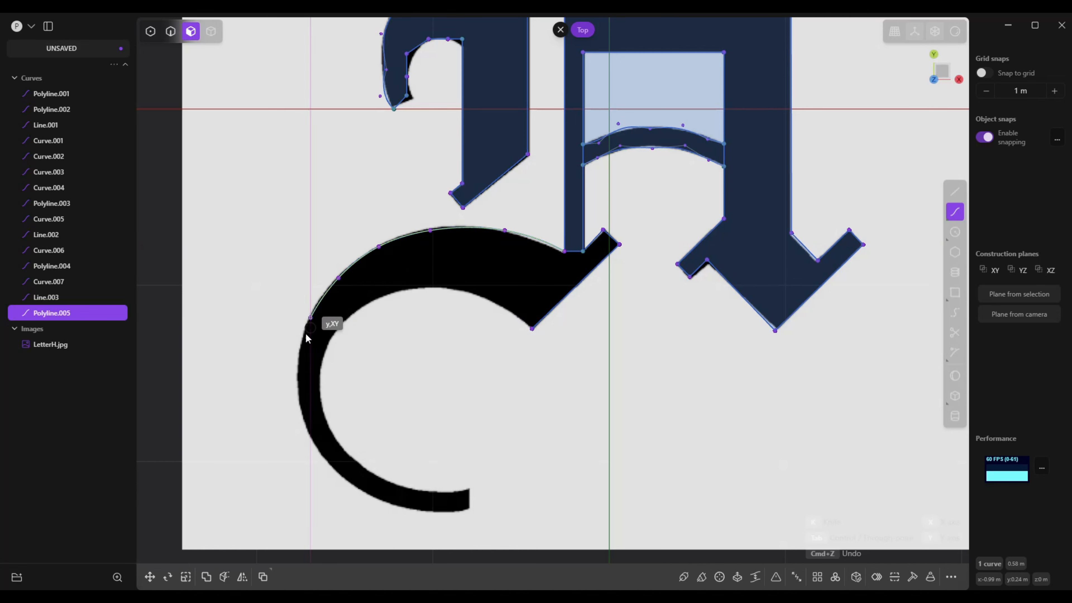
left_click(299, 370)
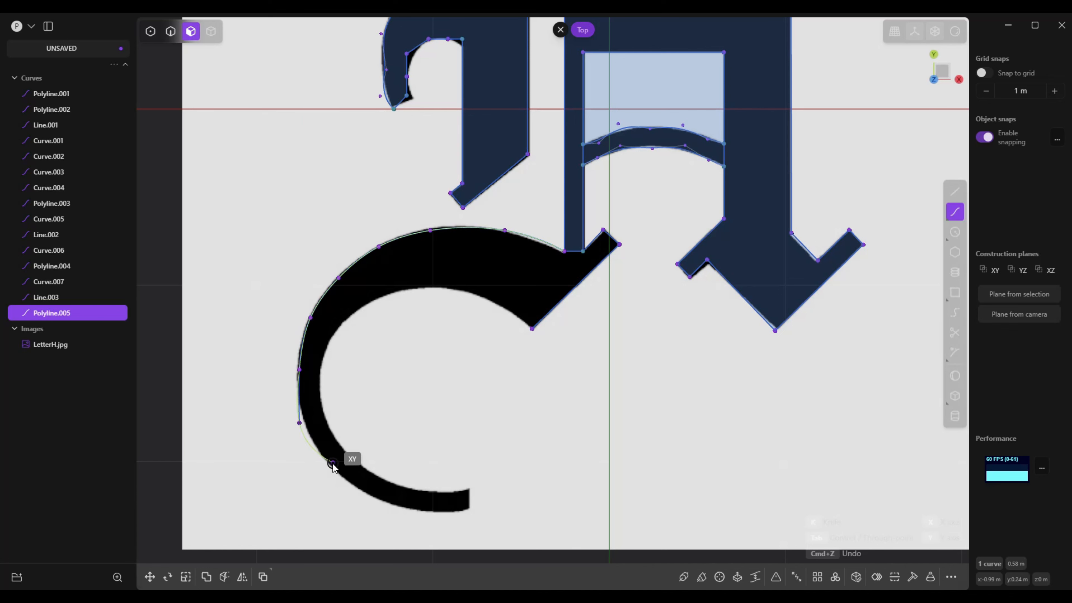
left_click(332, 467)
left_click(363, 492)
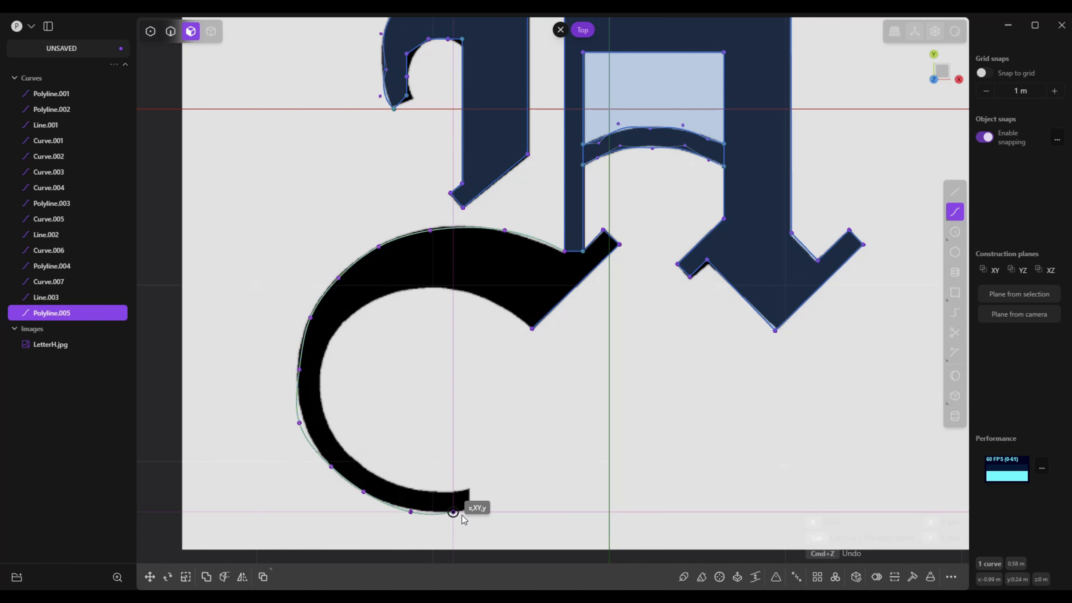
left_click(453, 512)
right_click(495, 512)
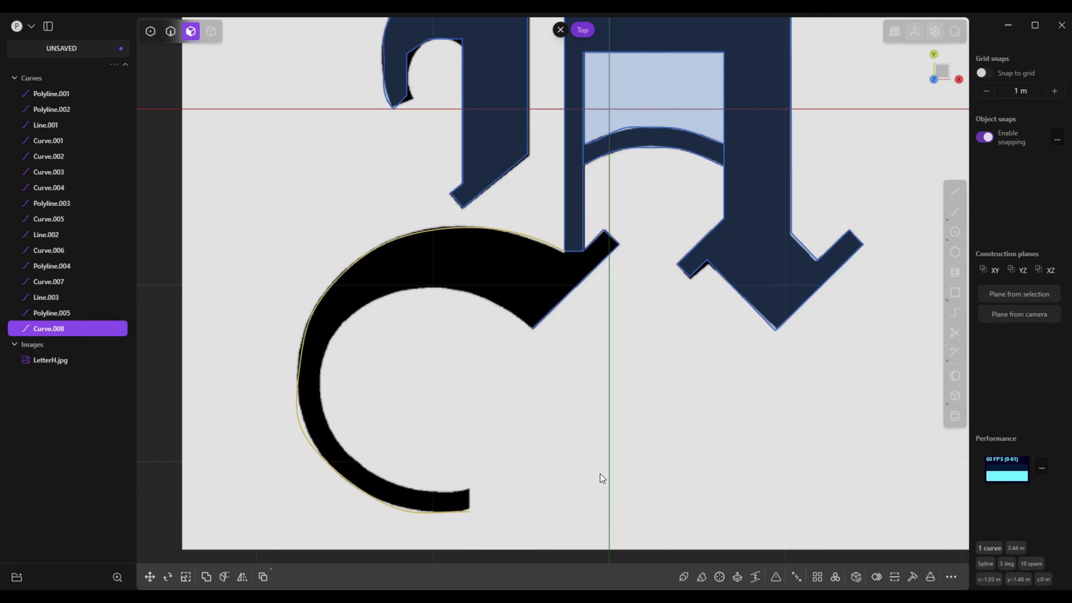
left_click(956, 195)
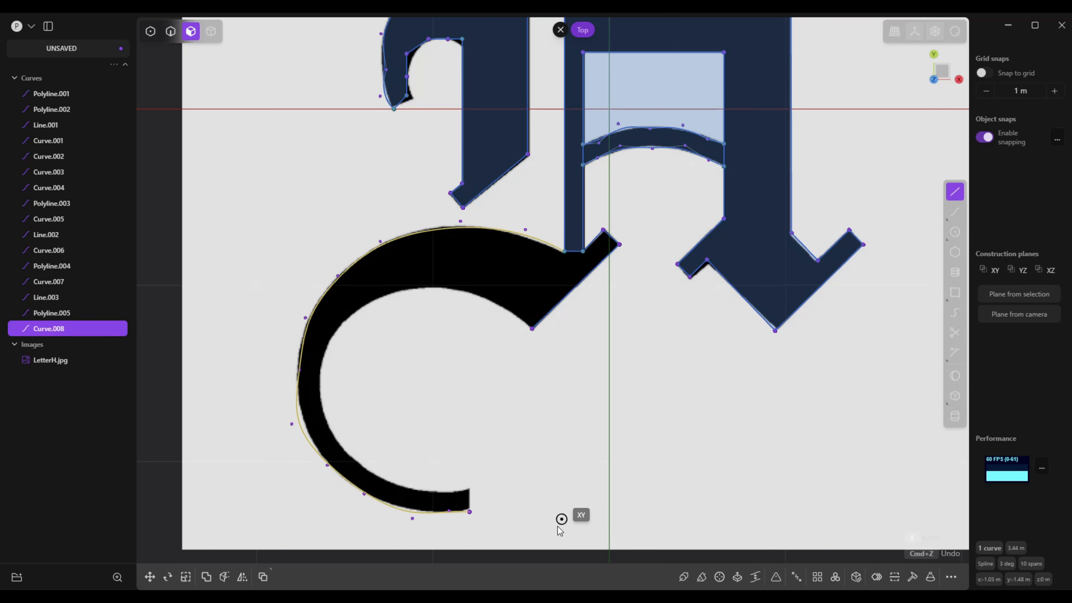
left_click(470, 489)
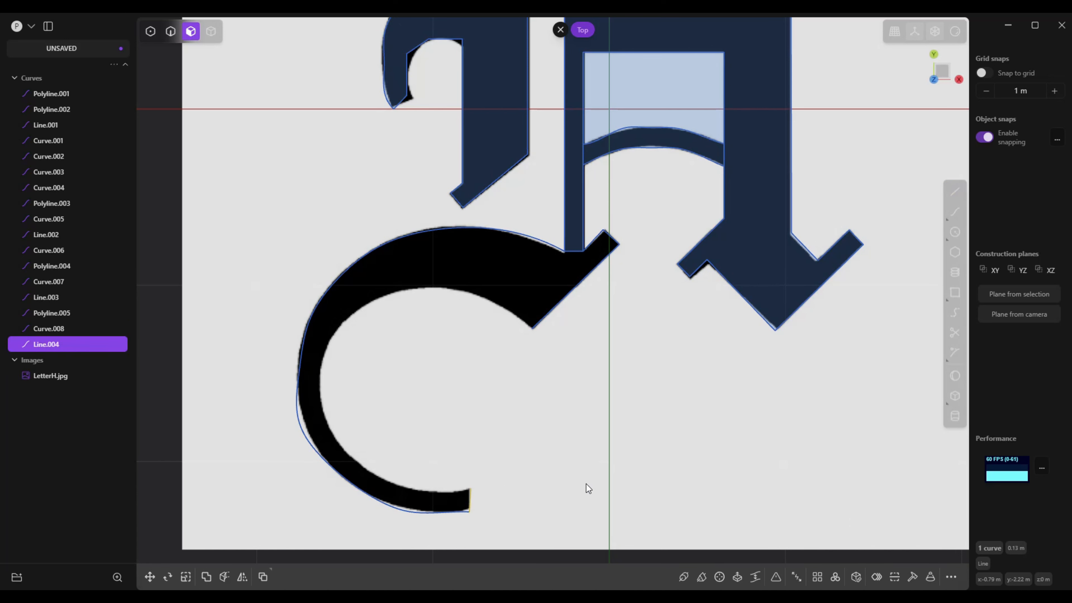
Trace the large lower hook's inner edge with a curve about 2.77 m long, from the tip line to the diagonal foot's lower corner
left_click(956, 212)
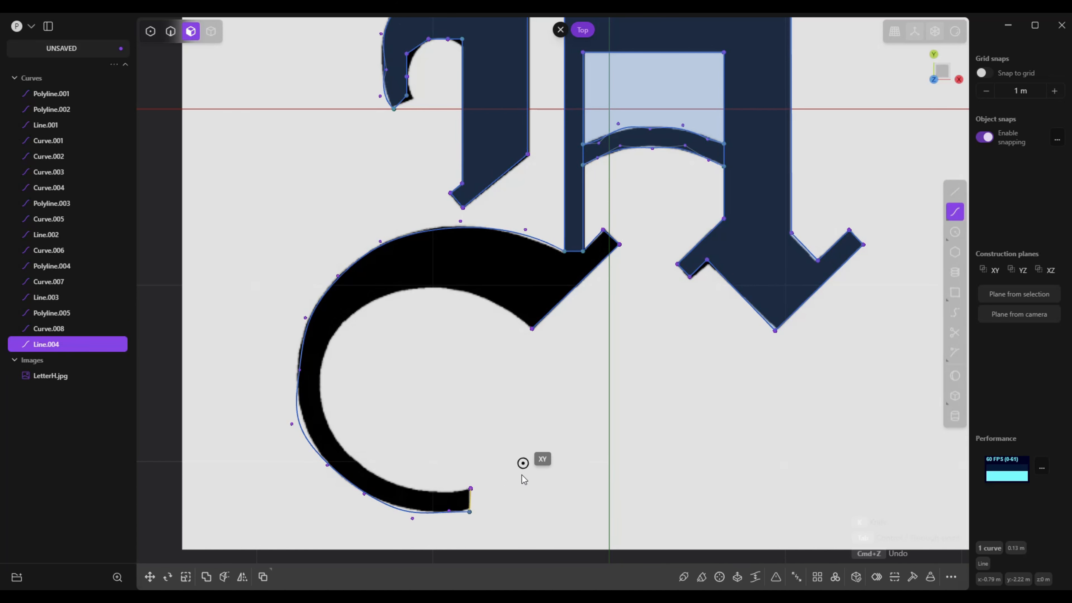
left_click(471, 488)
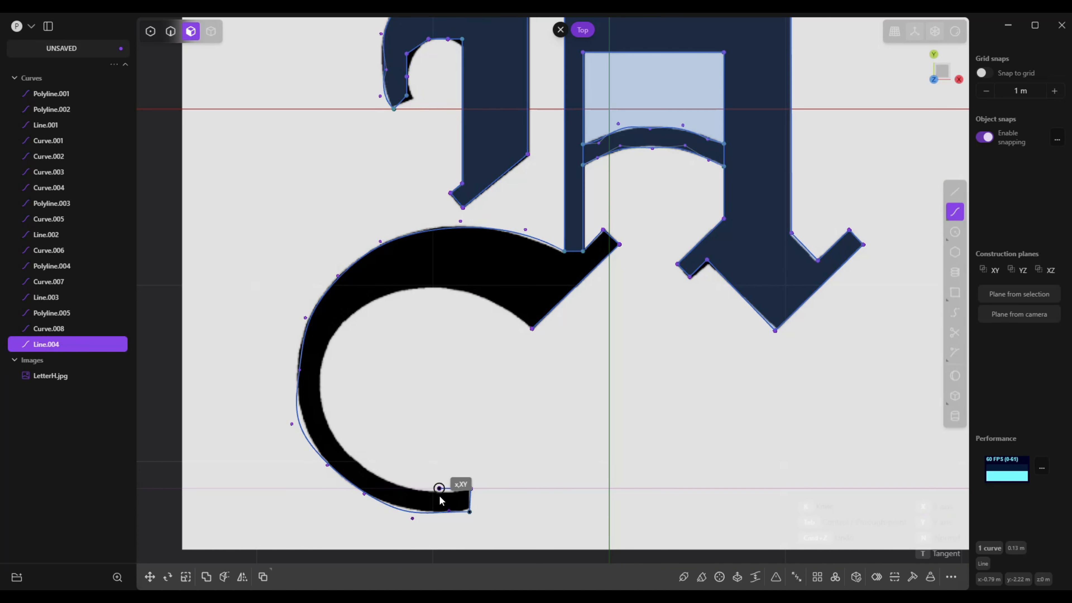
left_click(439, 489)
left_click(395, 487)
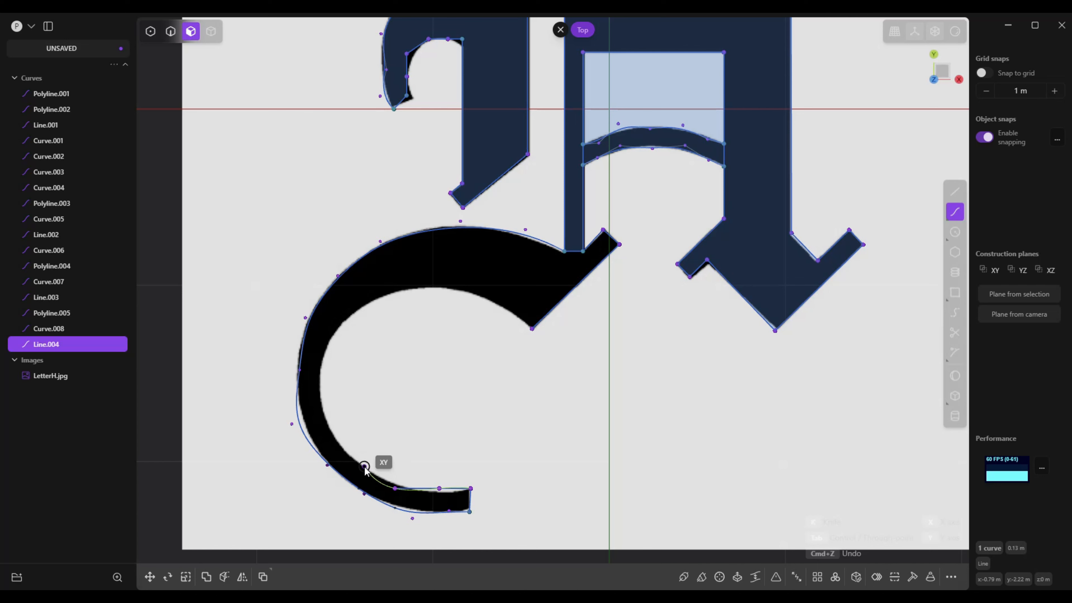
left_click(364, 466)
left_click(338, 445)
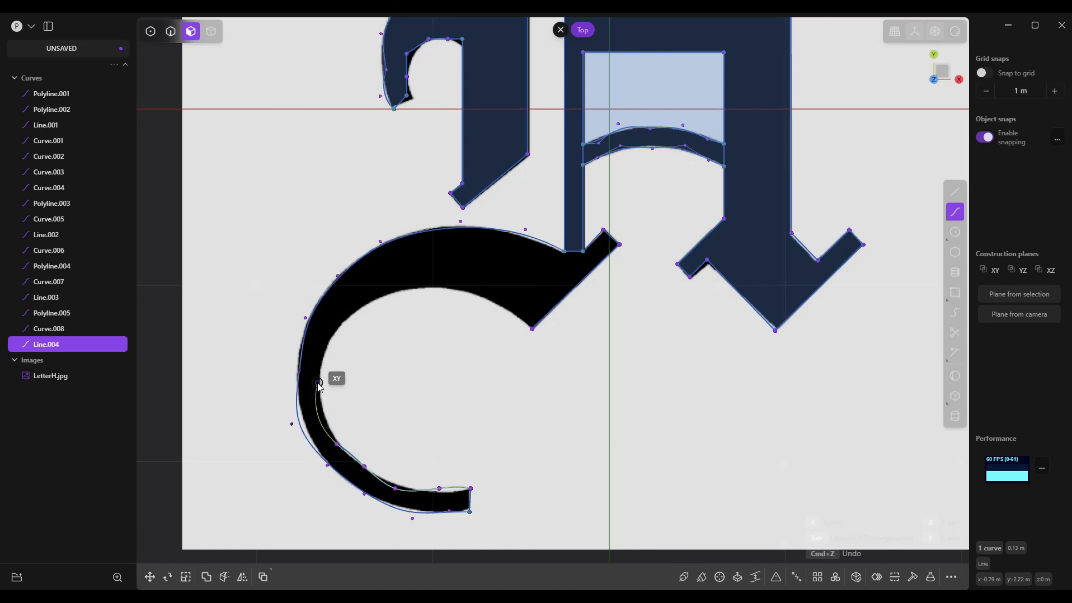
left_click(320, 375)
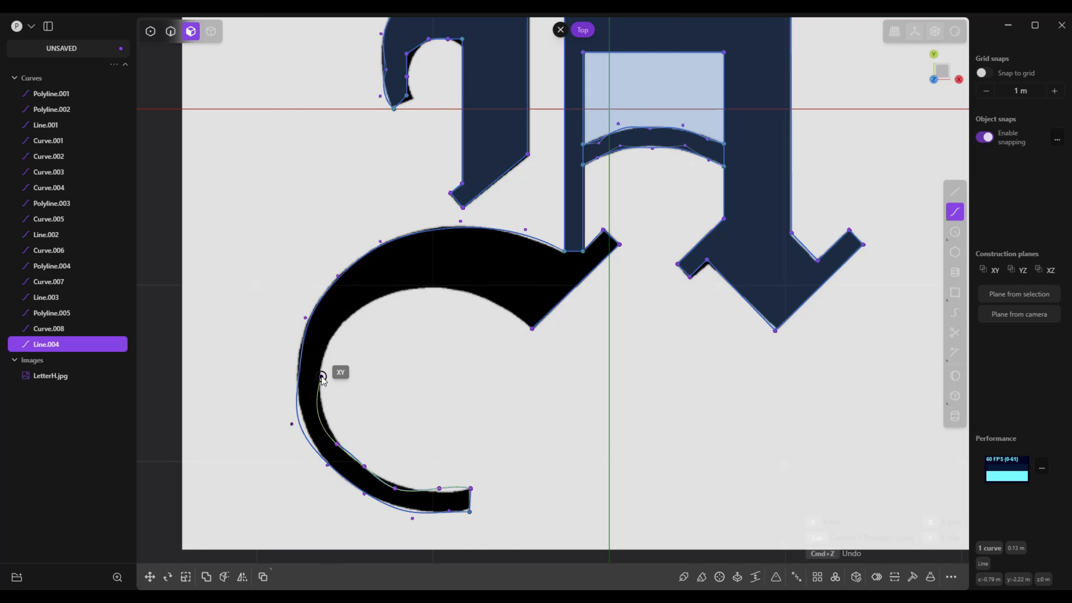
left_click(347, 322)
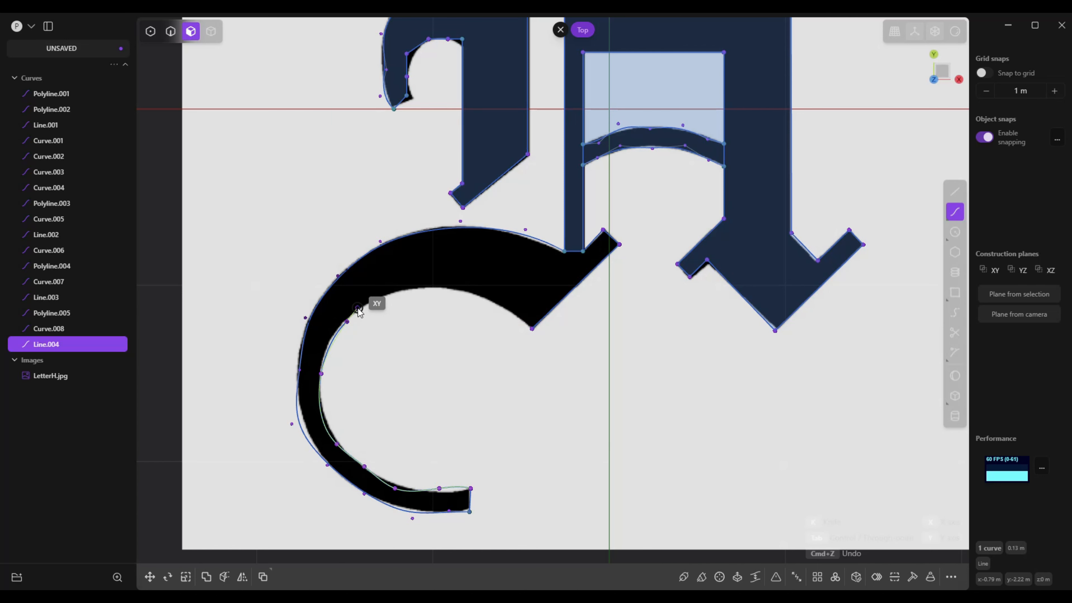
left_click(391, 296)
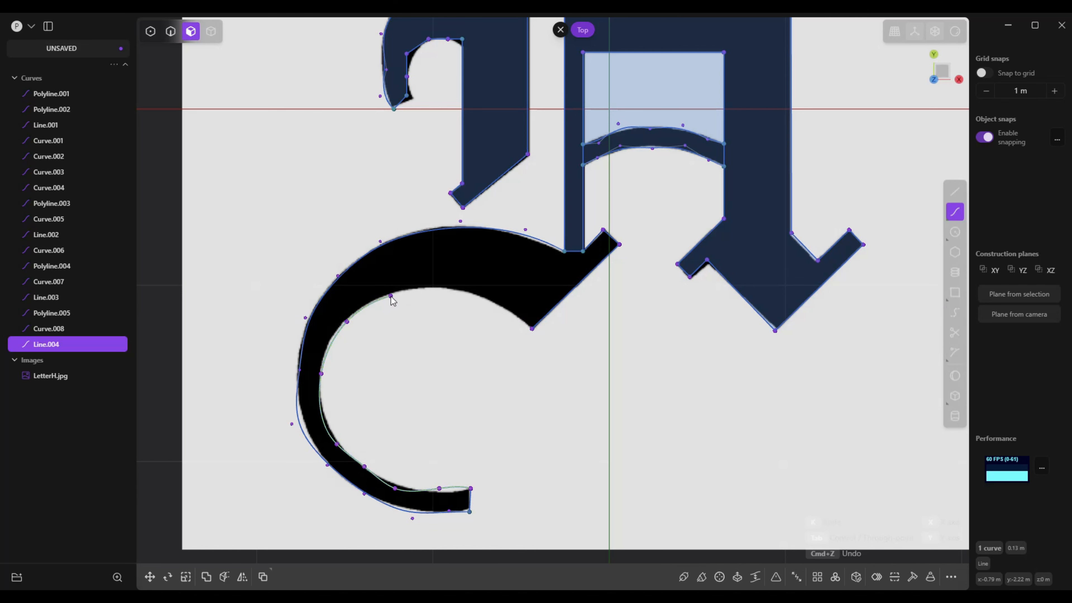
left_click(444, 287)
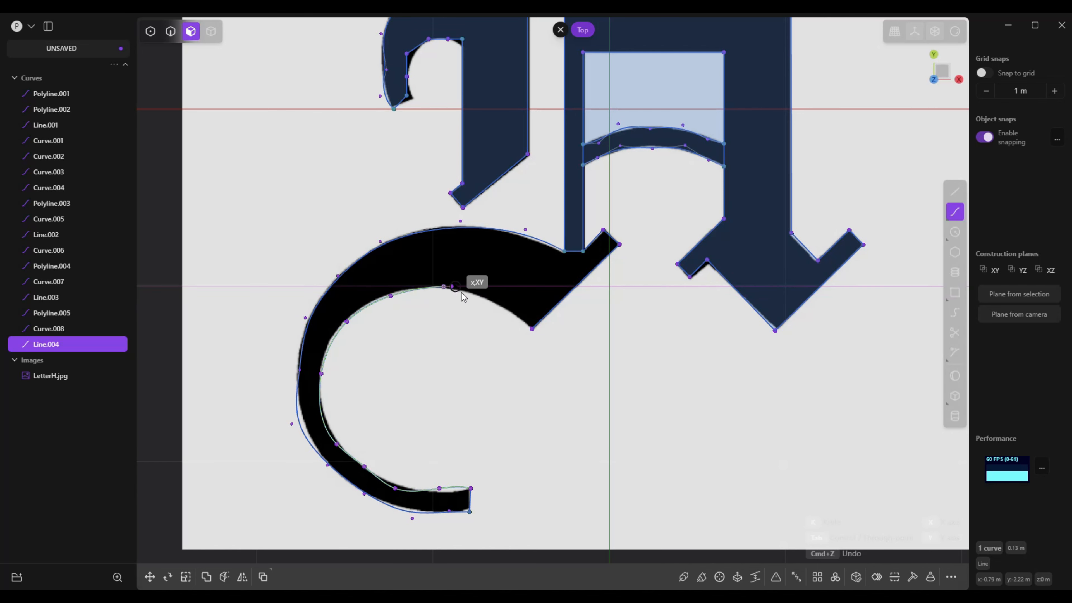
left_click(487, 302)
left_click(513, 316)
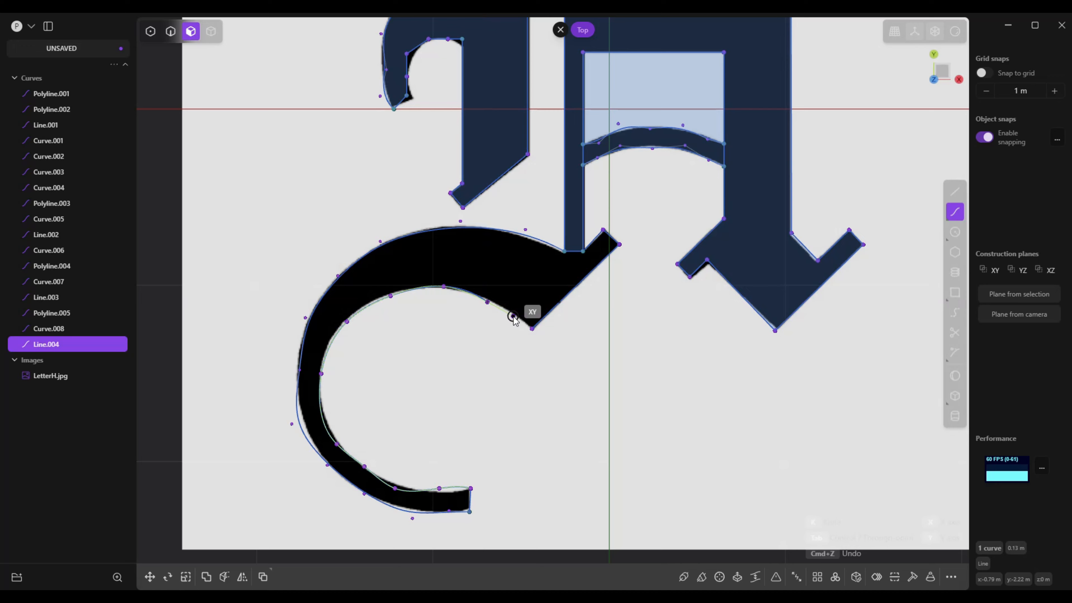
double_click(531, 329)
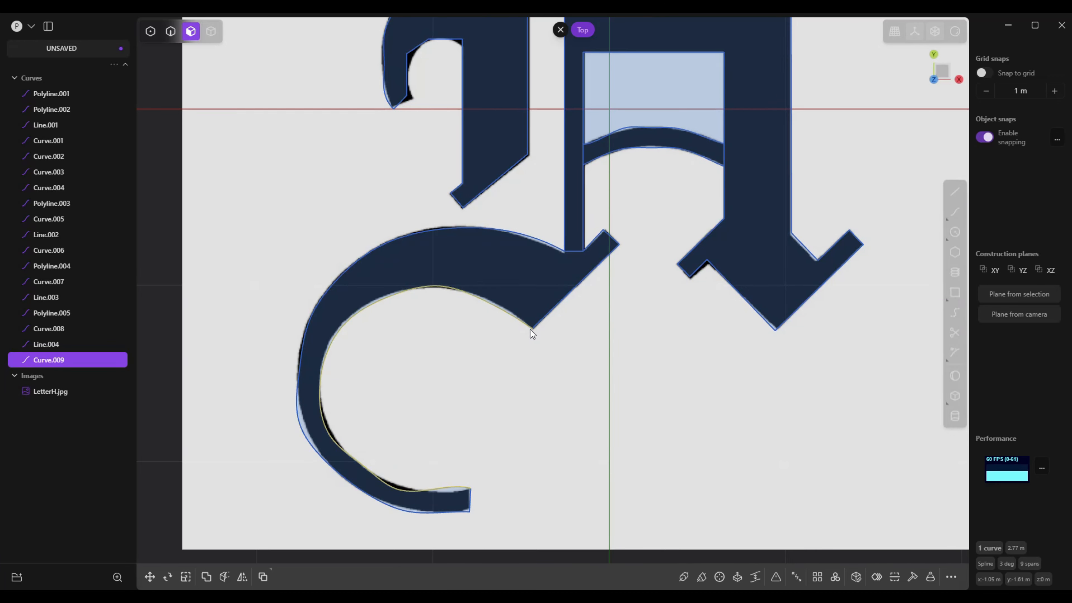
Trim away the short segment at the thin stem's lower end, where it joins the large lower hook
scroll(612, 509, "down", 5)
scroll(545, 494, "up", 4)
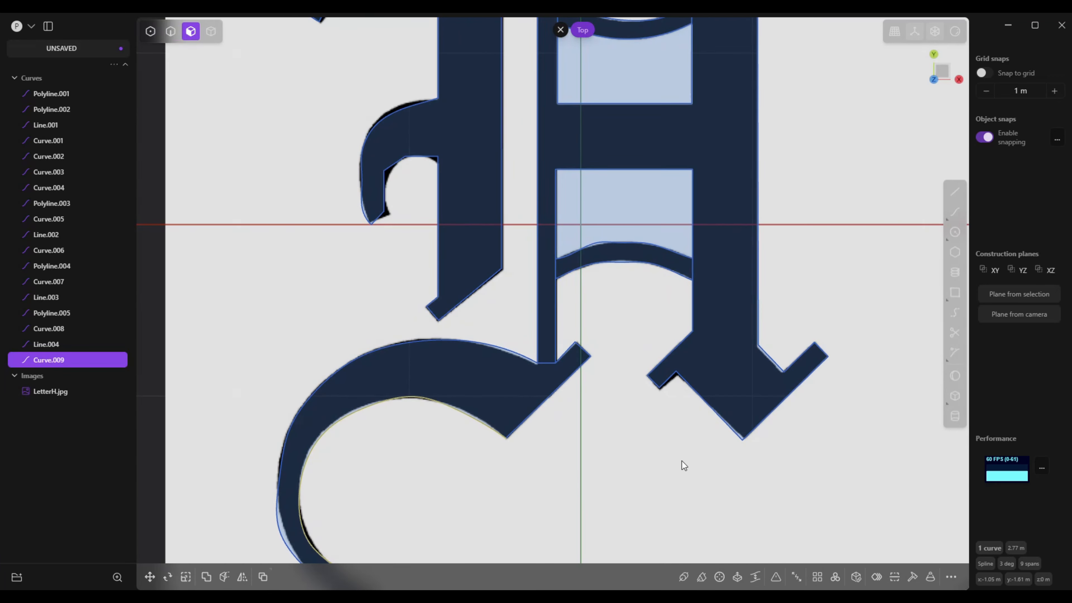
scroll(682, 461, "down", 1)
left_click(956, 334)
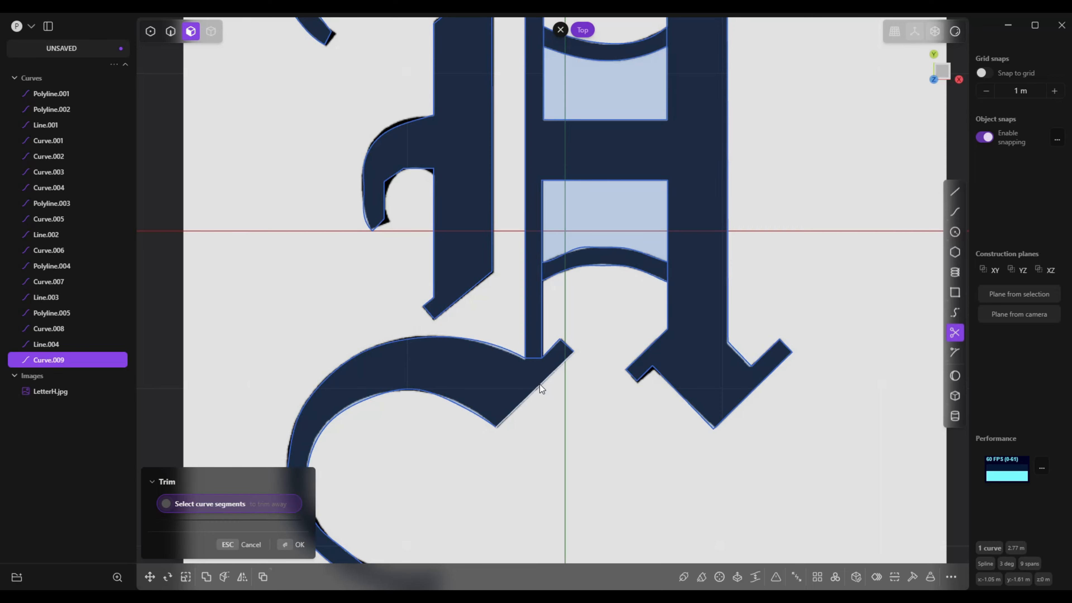
left_click(533, 357)
Trim away the four short stem segments at both ends of the upper and lower arched bands
scroll(534, 442, "down", 5)
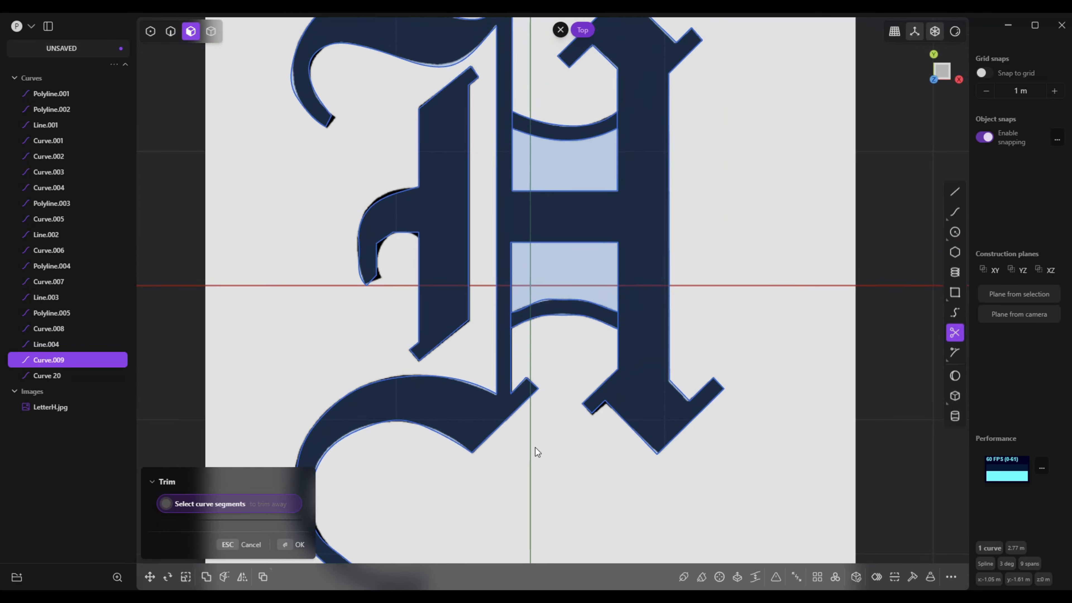
scroll(535, 450, "down", 1)
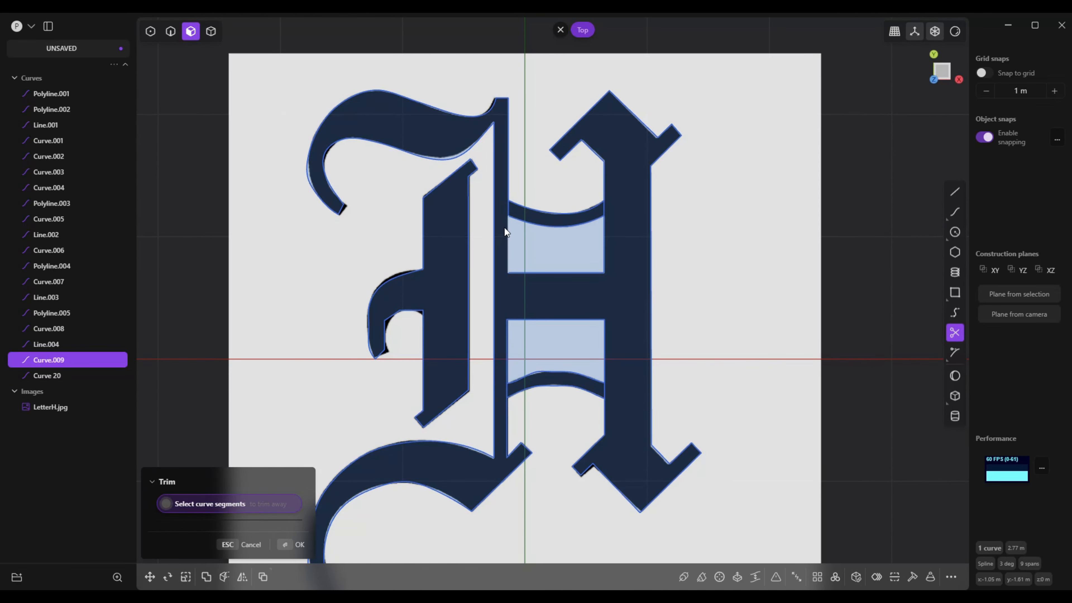
left_click(509, 211)
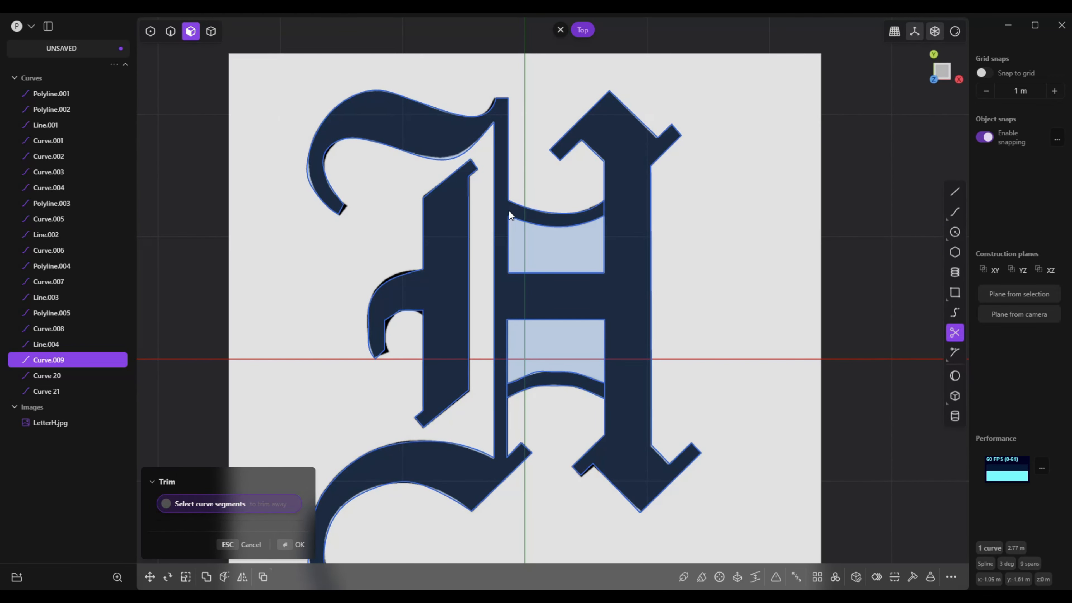
left_click(607, 213)
left_click(606, 393)
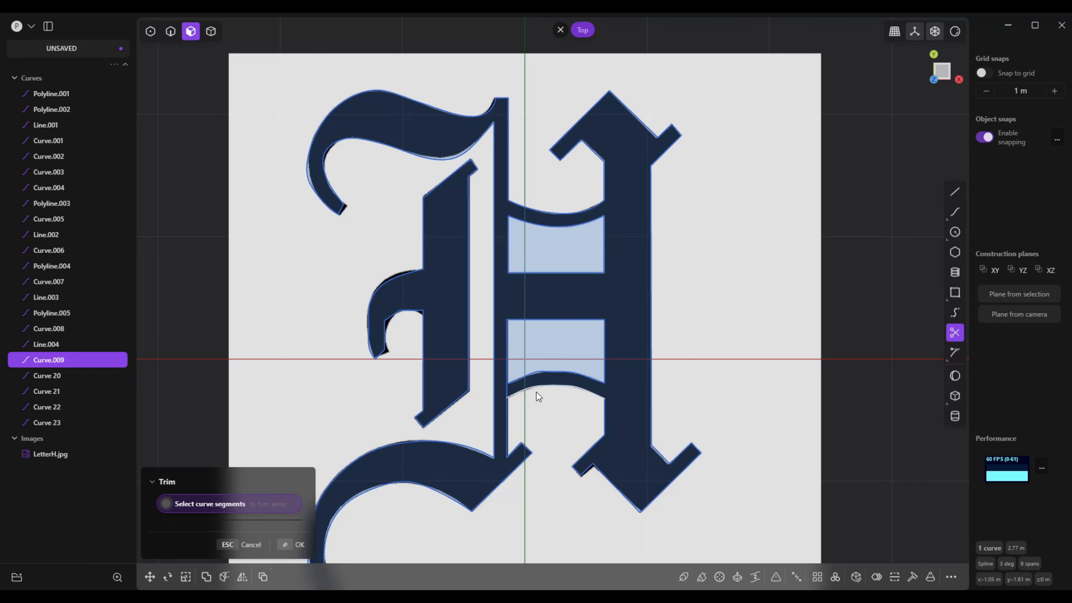
left_click(506, 389)
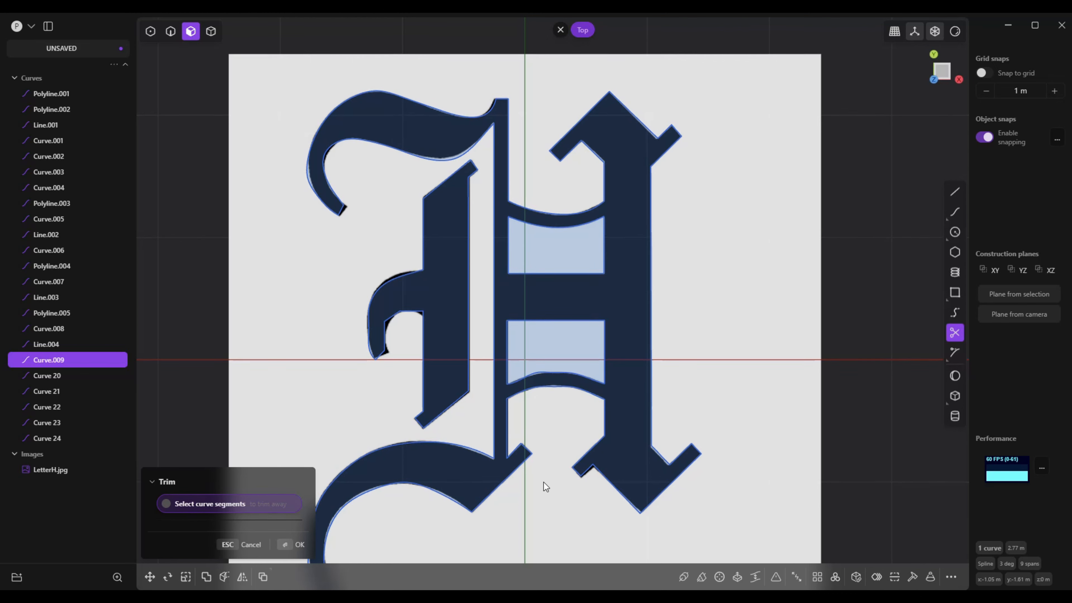
Switch to control point selection for editing the traced outline around the upper hook
scroll(545, 485, "up", 2)
scroll(544, 482, "down", 3)
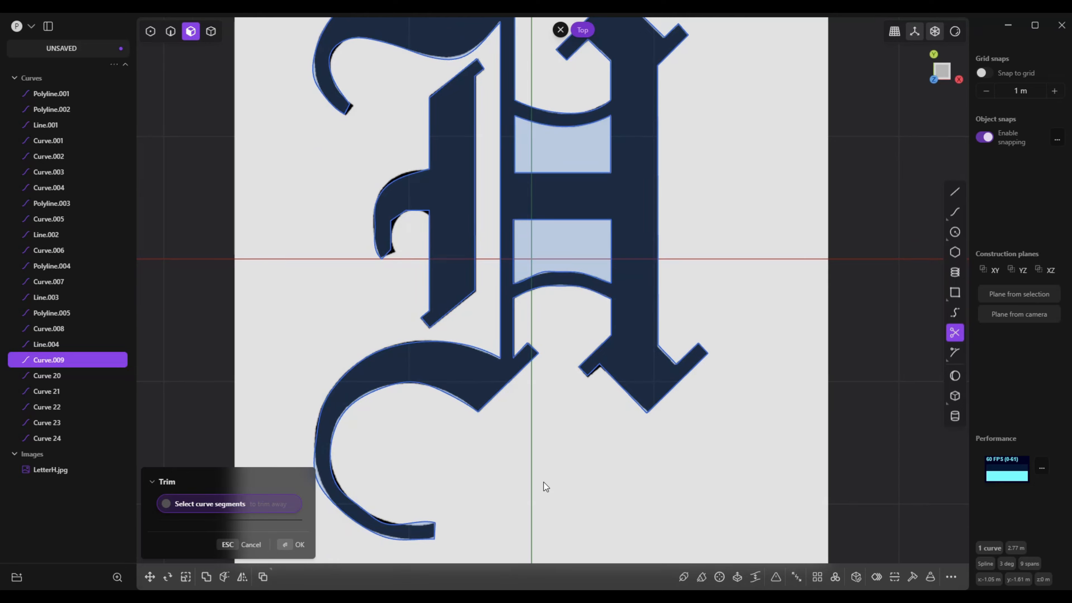
scroll(544, 482, "down", 1)
scroll(543, 482, "up", 3)
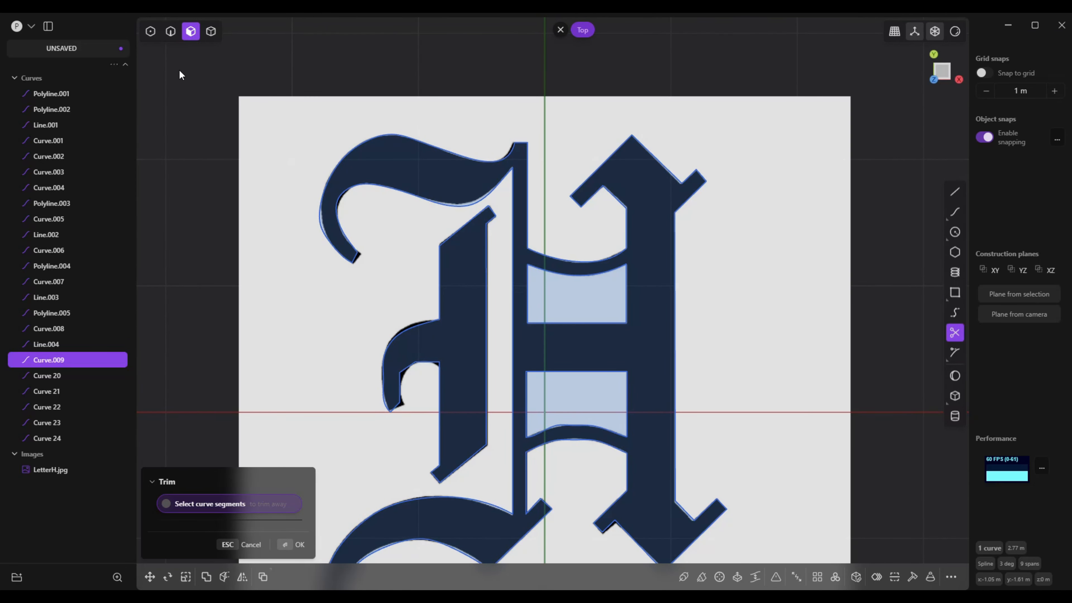
left_click(150, 30)
scroll(289, 180, "up", 5)
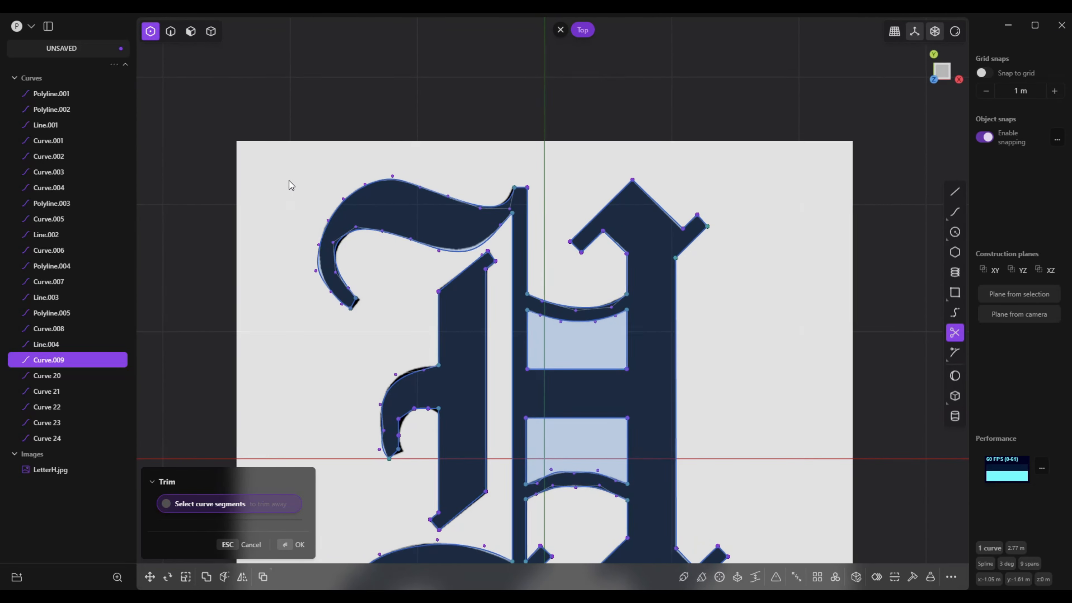
scroll(406, 268, "up", 7)
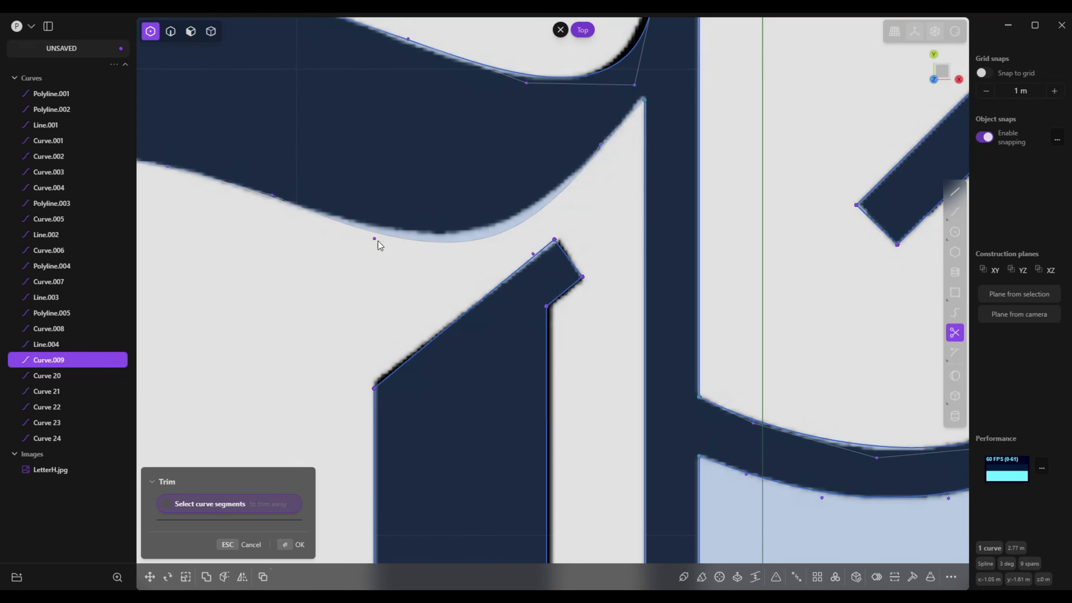
middle_click_drag(361, 231, 377, 241, "shift")
left_click(365, 232)
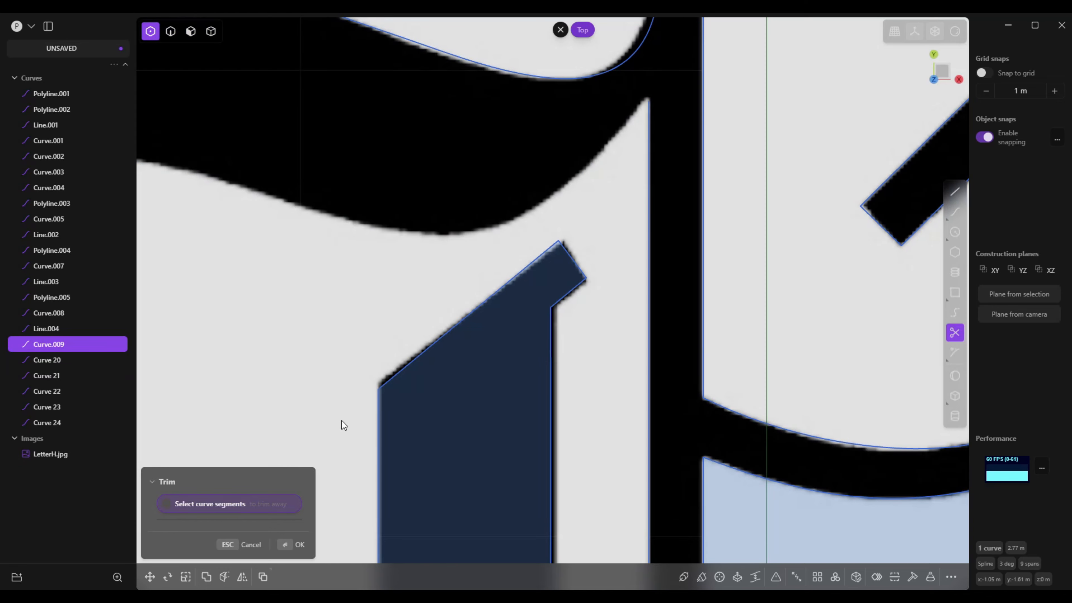
left_click(245, 544)
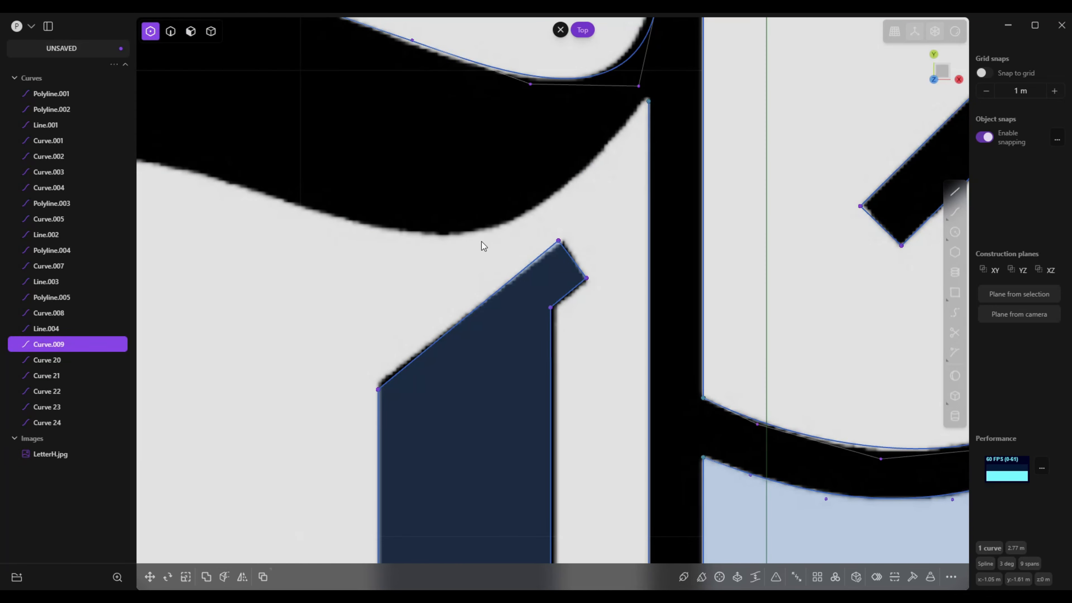
scroll(474, 281, "down", 5)
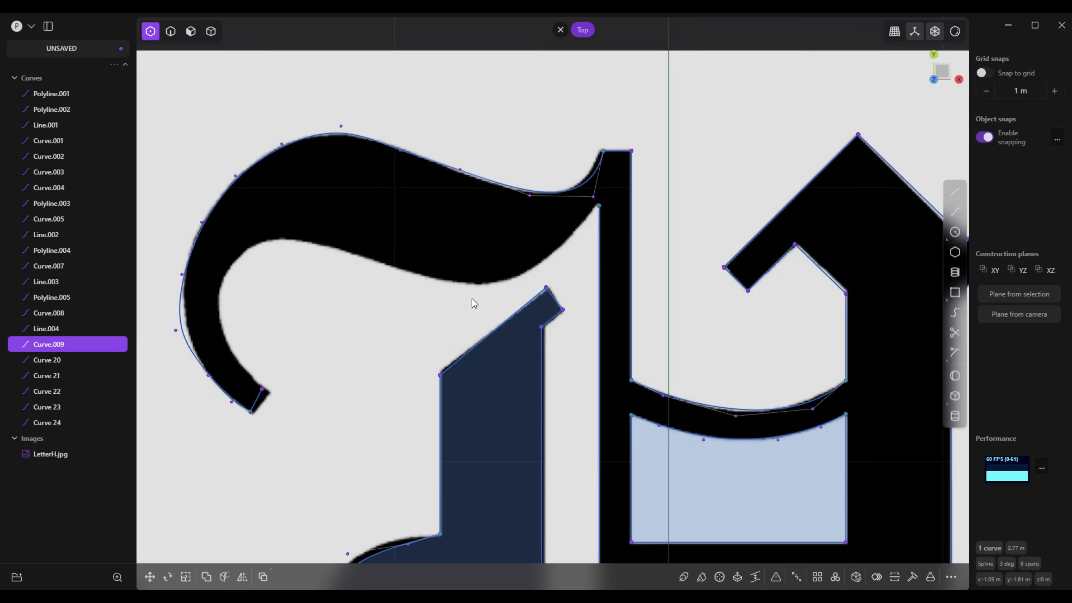
key("ctrl+z")
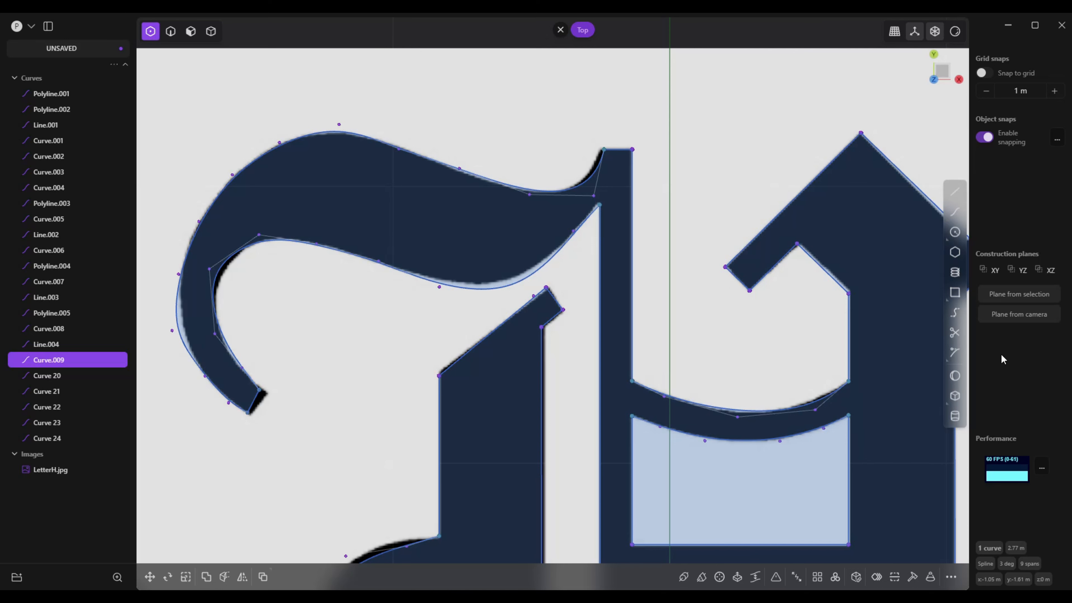
Move the control point under the upper hook by -0.06534 m in X and 0.0297 m in Y, and raise the underside's corner at the thin stem slightly
left_click(442, 292)
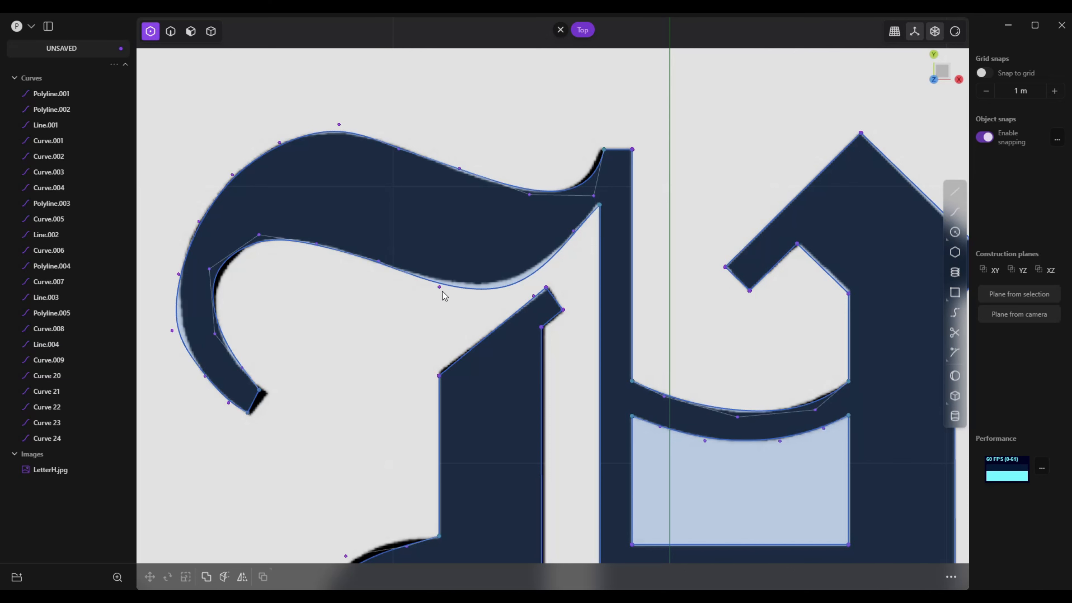
left_click_drag(458, 310, 451, 314)
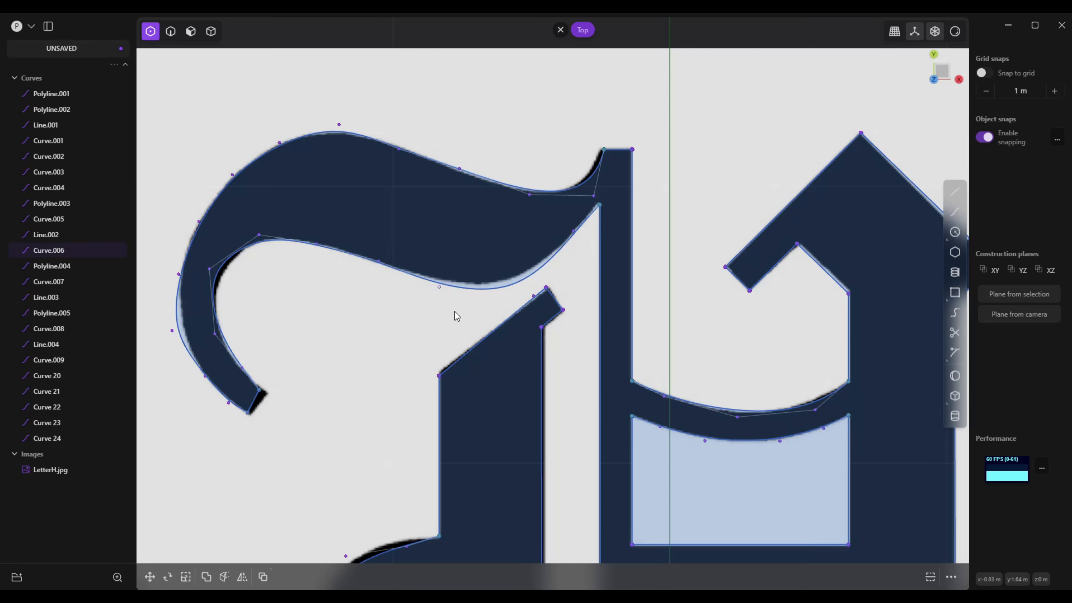
key("g")
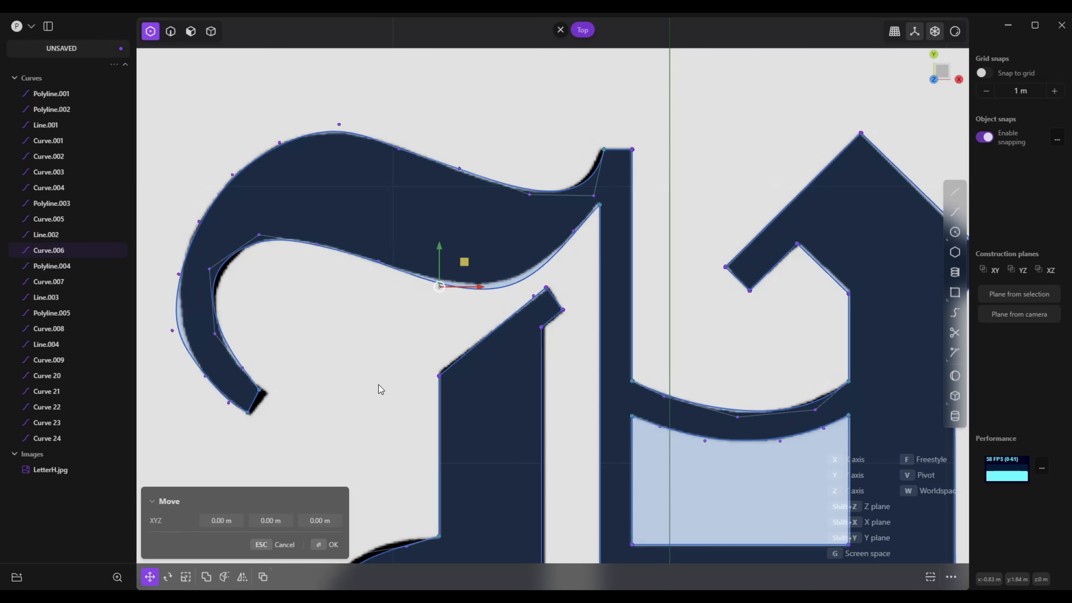
scroll(449, 349, "up", 5)
scroll(384, 308, "down", 2)
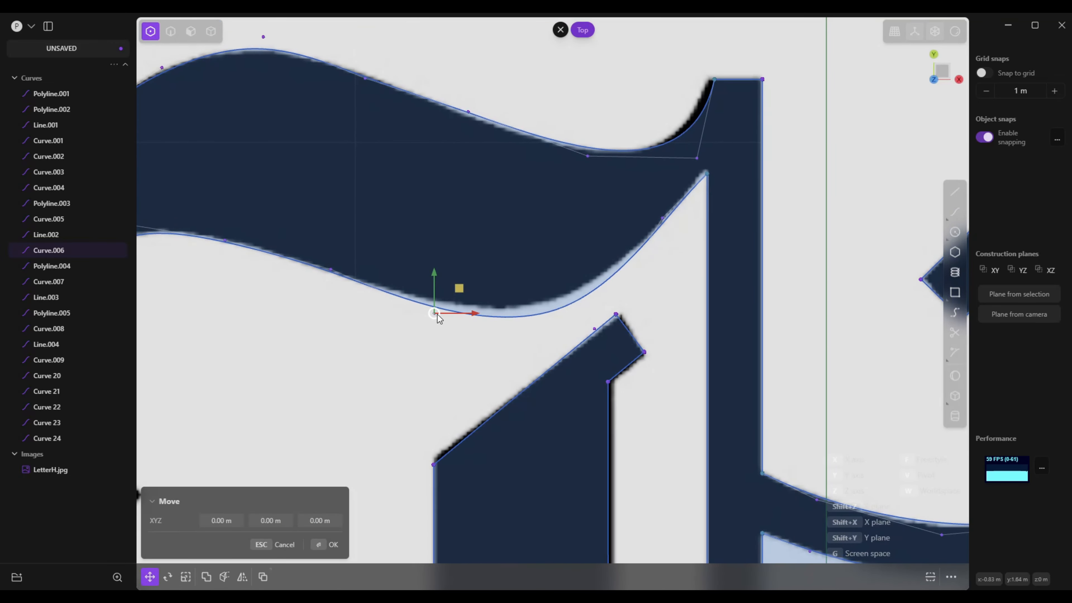
left_click_drag(435, 313, 404, 301)
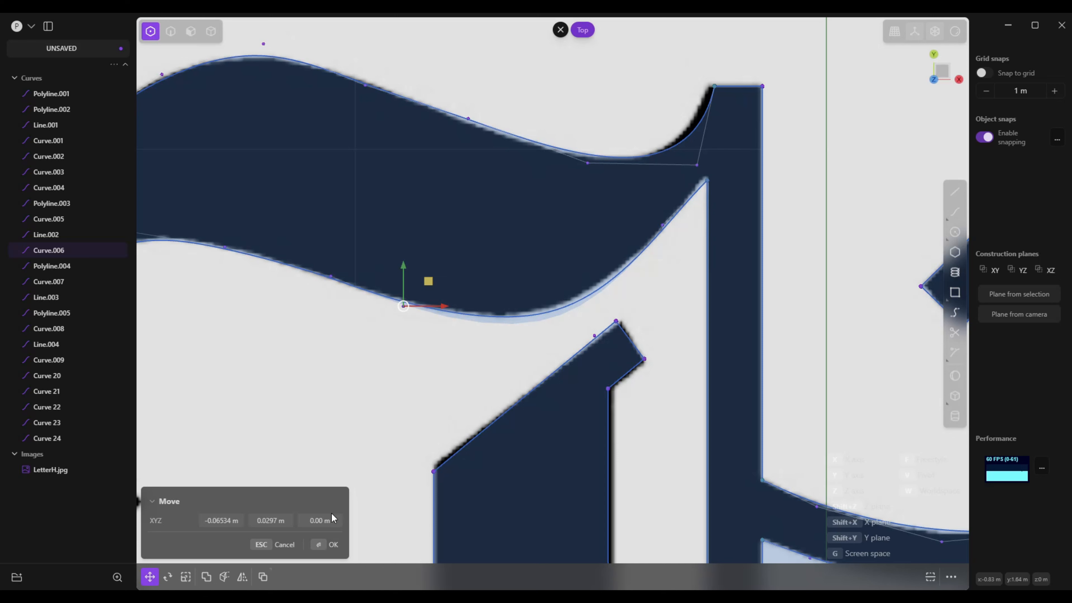
left_click(334, 545)
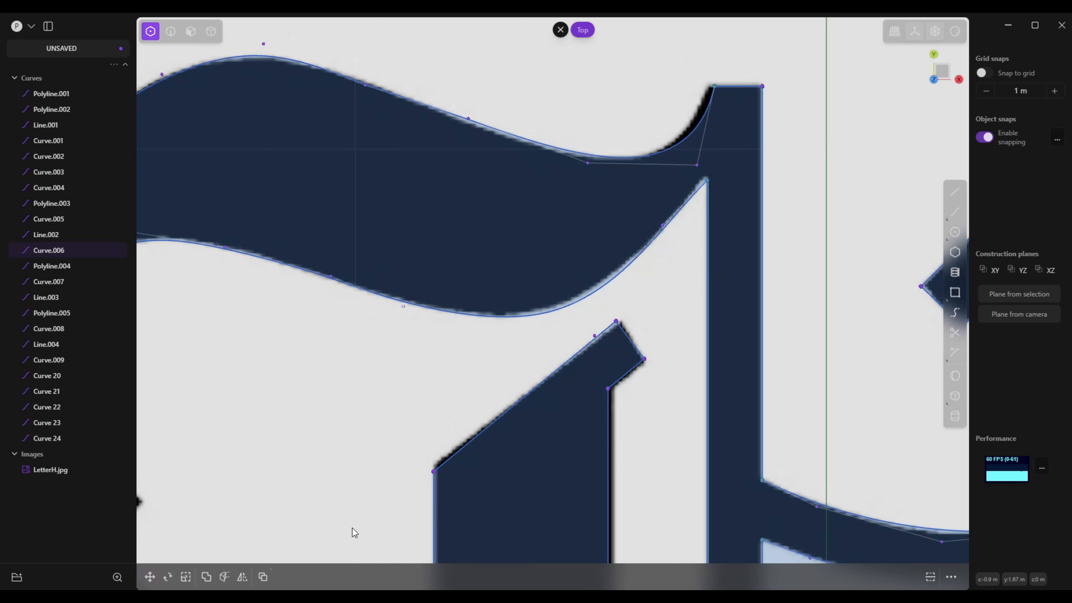
left_click(708, 179)
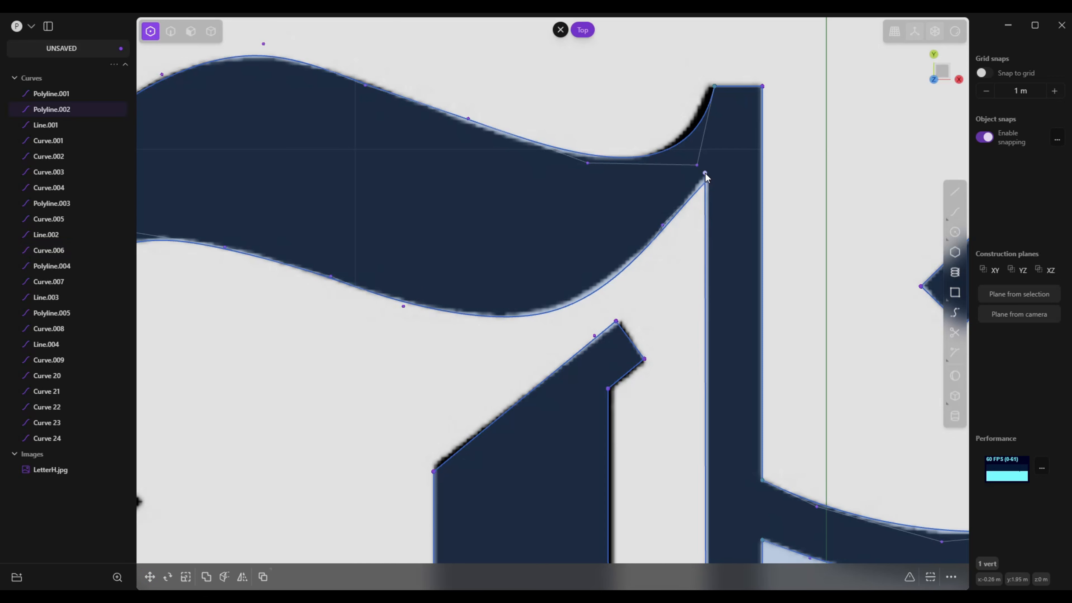
left_click_drag(708, 179, 708, 172)
Reposition the two control points at the upper hook's inner bend so the curve follows the reference edge
right_click_drag(682, 198, 733, 257)
scroll(733, 257, "down", 5)
scroll(452, 334, "up", 3)
right_click_drag(452, 334, 573, 295)
scroll(574, 295, "up", 3)
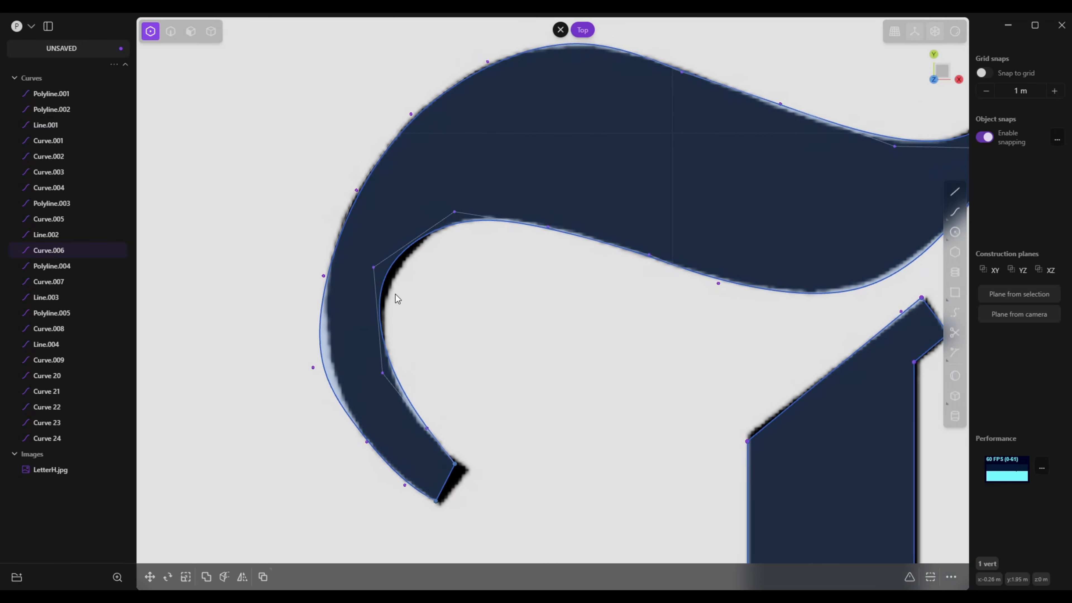
left_click_drag(378, 266, 388, 269)
scroll(454, 485, "up", 2)
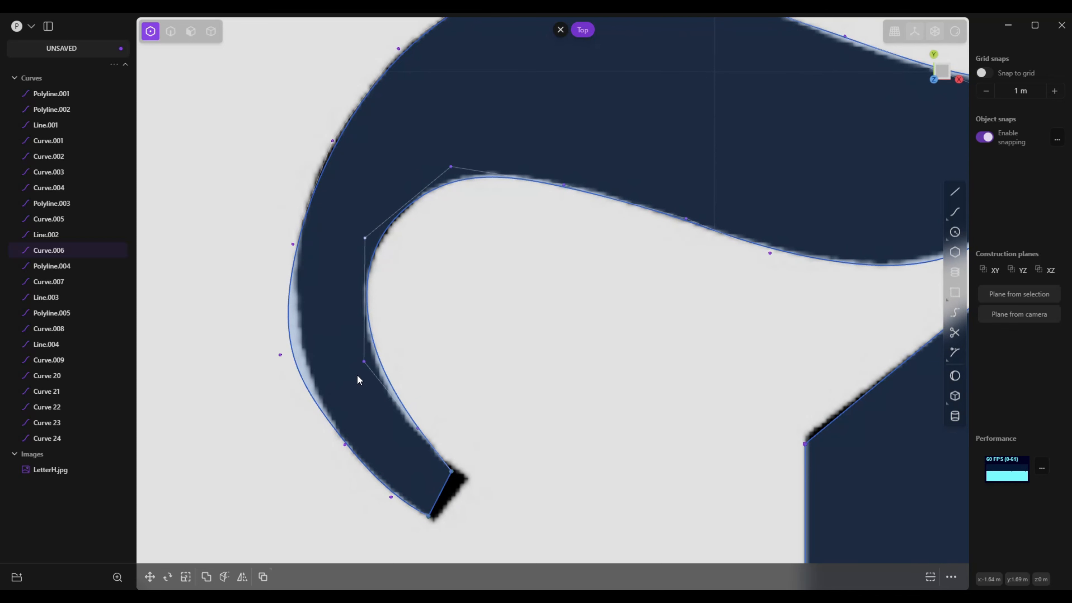
left_click_drag(363, 363, 357, 370)
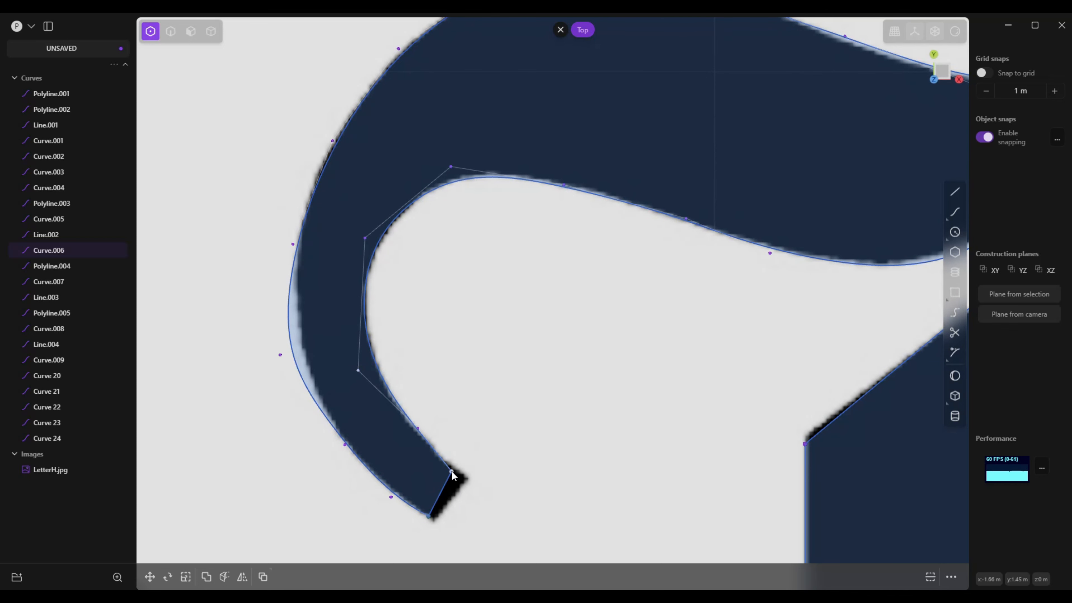
Move the upper hook tip's two corners onto the reference corners, and pull the outer edge's bulging control point inward
left_click_drag(453, 472, 467, 478)
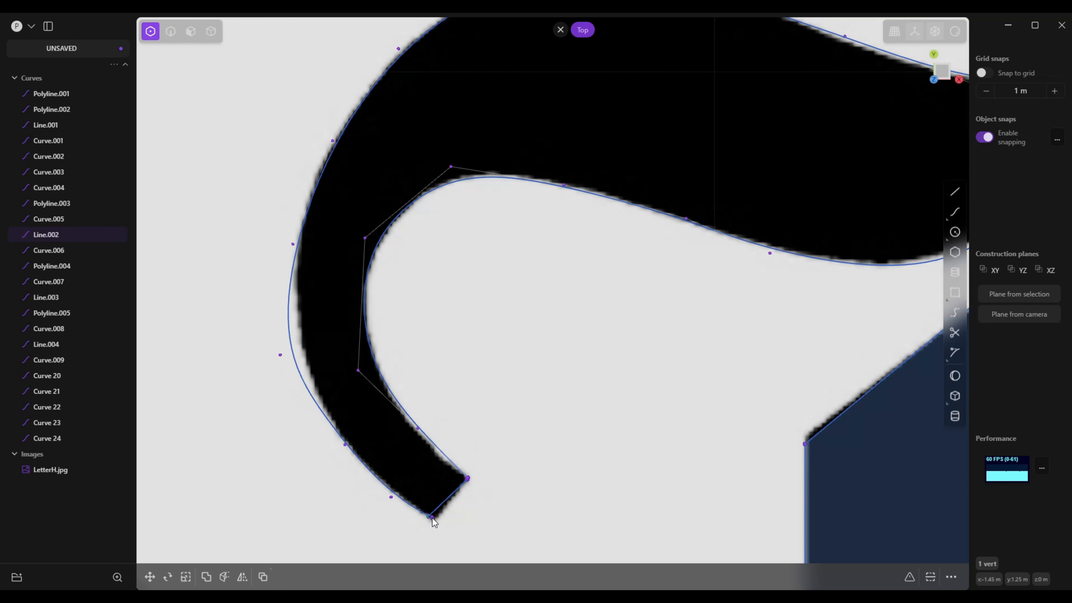
left_click_drag(430, 516, 433, 520)
left_click_drag(281, 355, 293, 353)
mouse_move(284, 341)
middle_mouse_down("shift")
mouse_move(283, 355)
mouse_move(286, 333)
mouse_move(302, 332)
middle_mouse_up("shift")
Move the upper hook's outer curve end to the thin stem's upper-left corner, and adjust the curve's two nearest control points
scroll(534, 271, "up", 5)
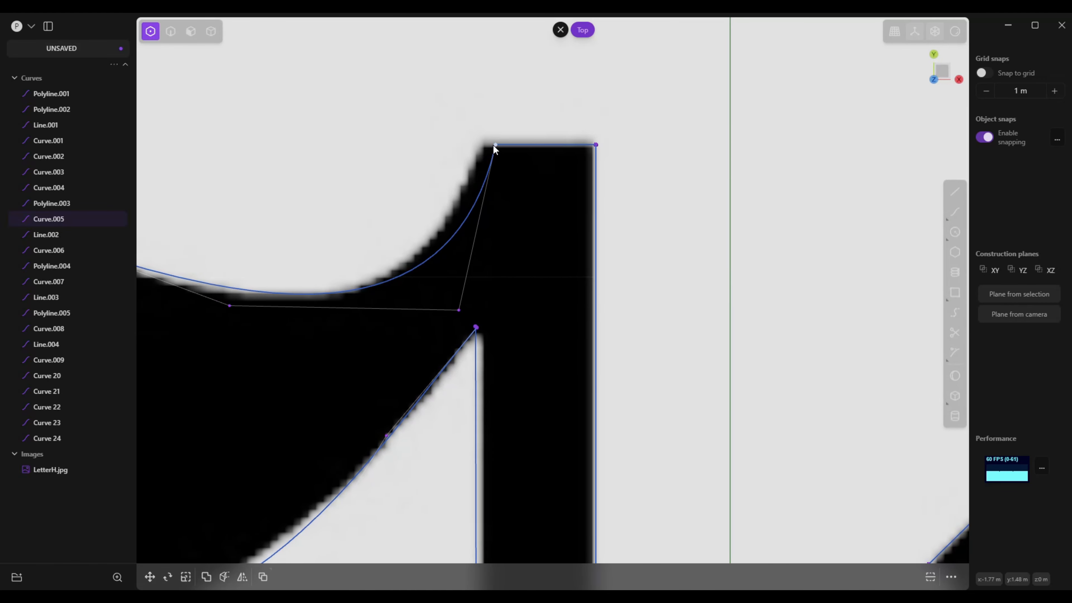
left_click_drag(494, 144, 482, 145)
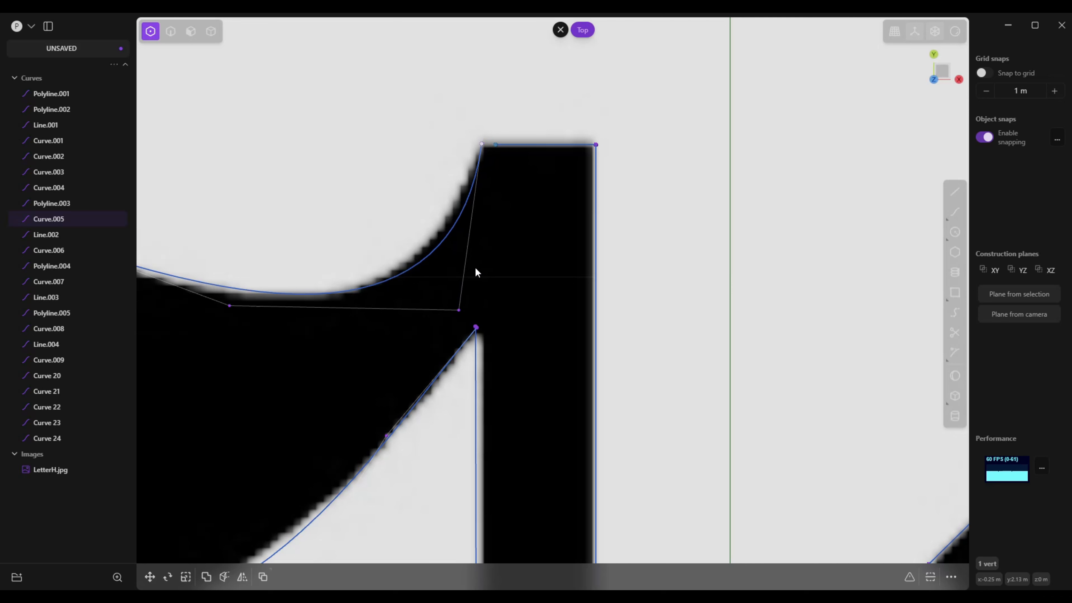
left_click_drag(459, 310, 458, 296)
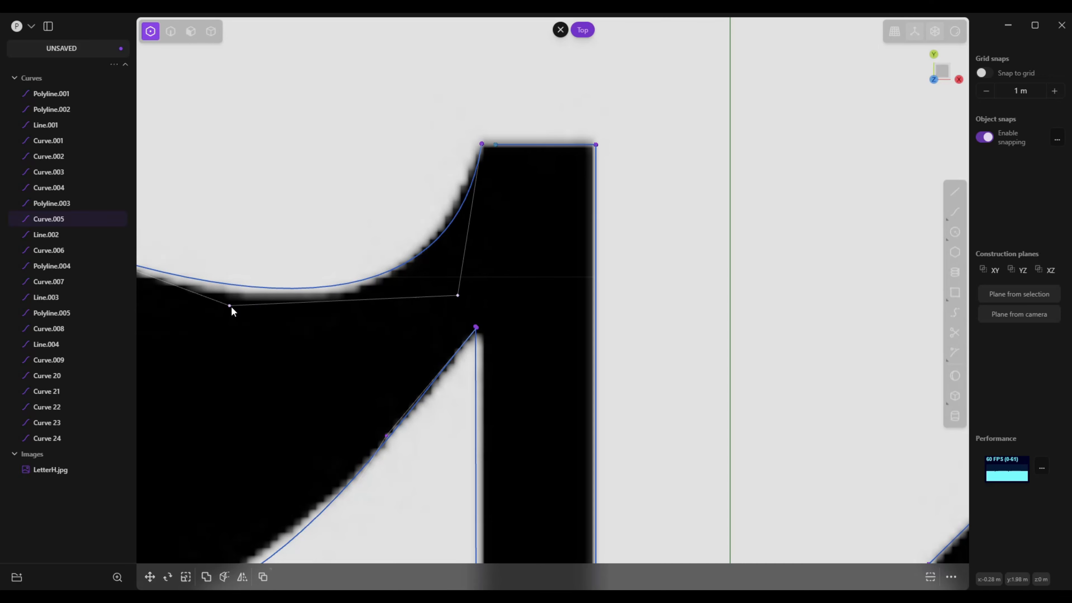
left_click_drag(230, 307, 238, 317)
Align the thin stem's vertex and the upper hook's underside endpoint with the reference corner where they meet
middle_click_drag(250, 319, 504, 263, "shift")
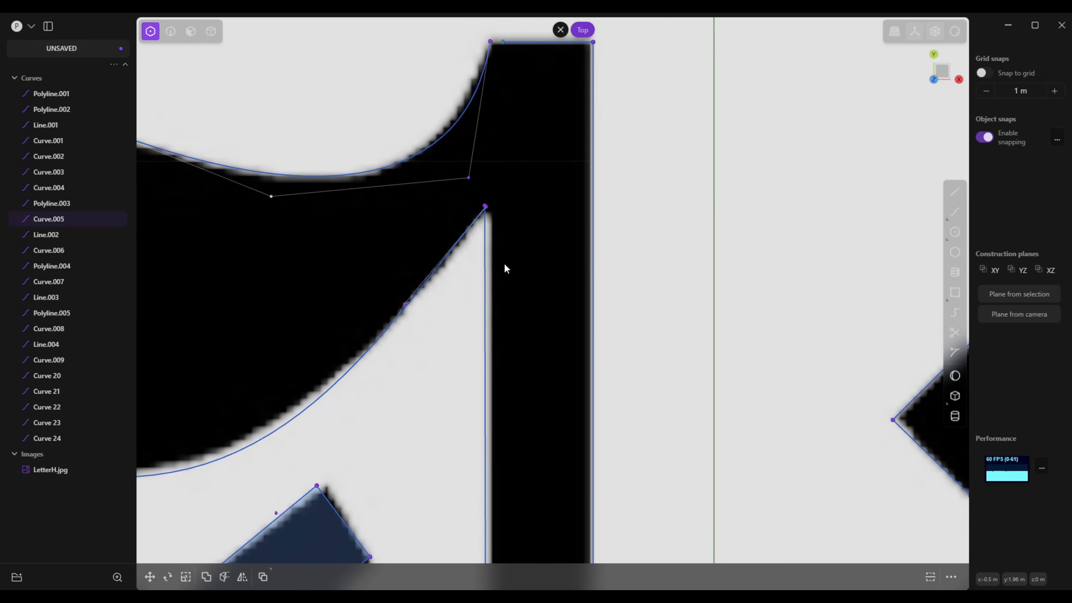
left_click_drag(486, 207, 492, 208)
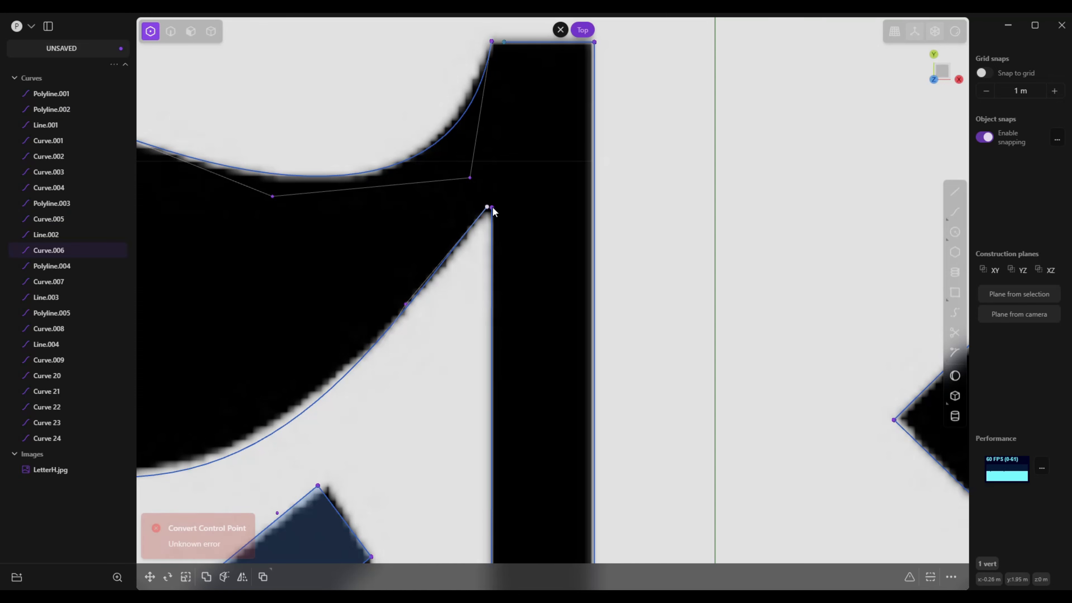
left_click_drag(488, 206, 492, 207)
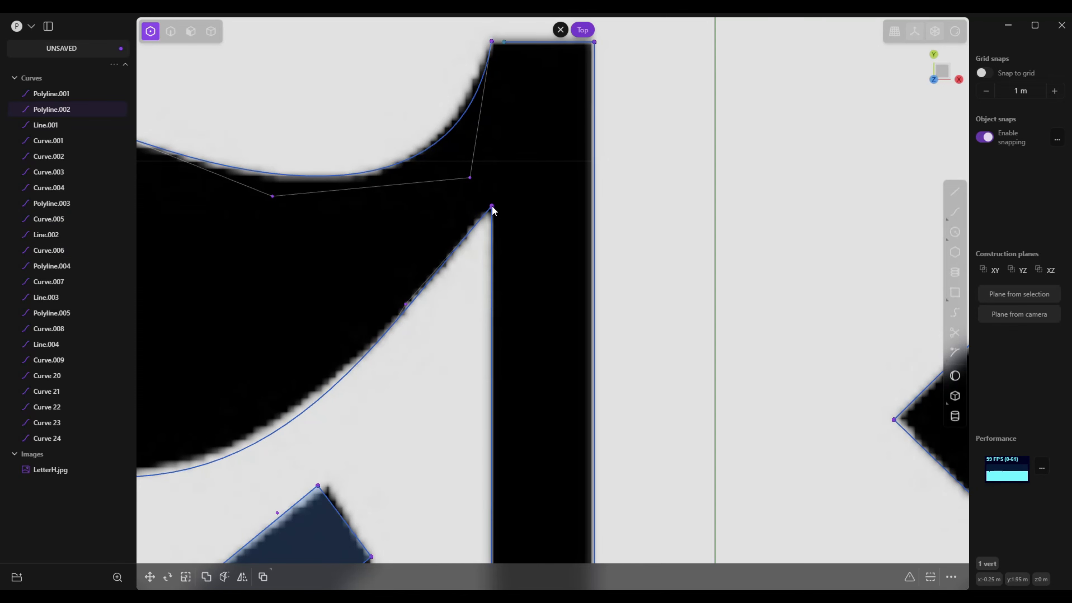
Shift the lower opening's two left corners slightly inward onto the thin stem's edge in the reference
scroll(478, 243, "down", 10)
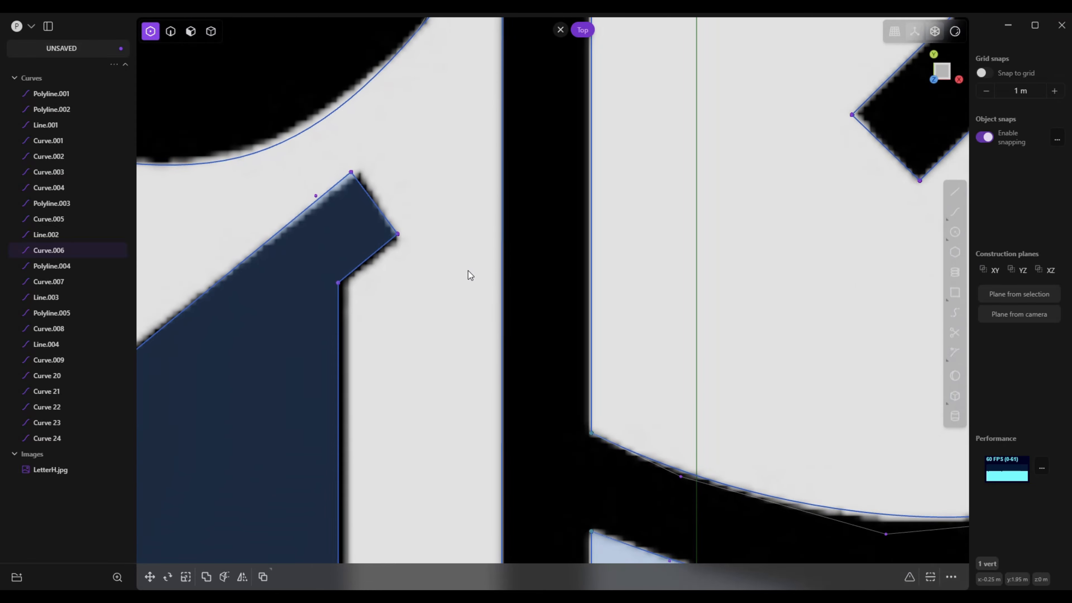
scroll(468, 272, "down", 10)
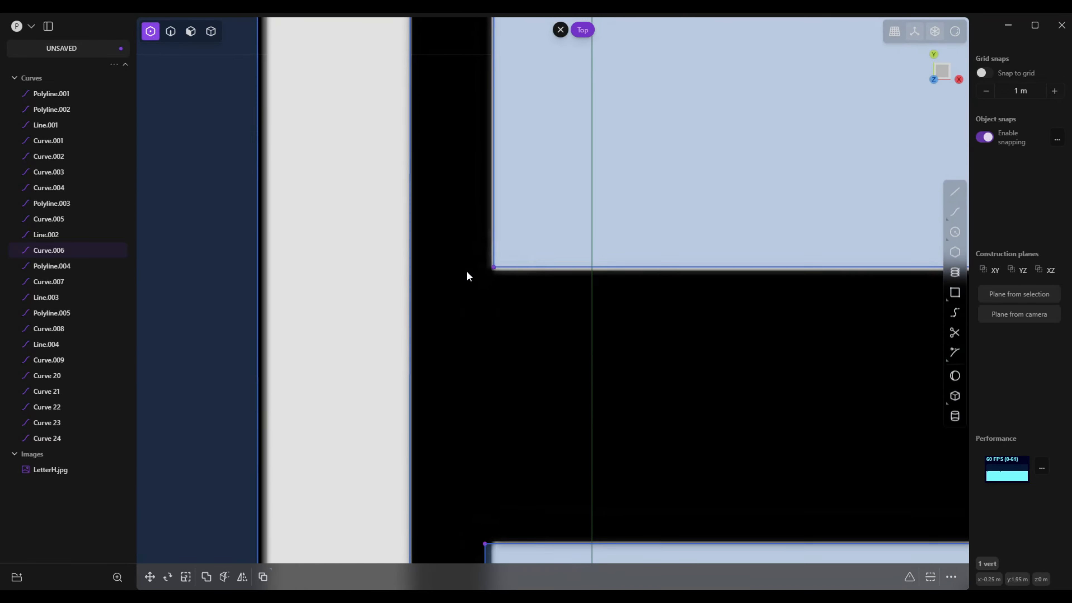
scroll(467, 276, "down", 5)
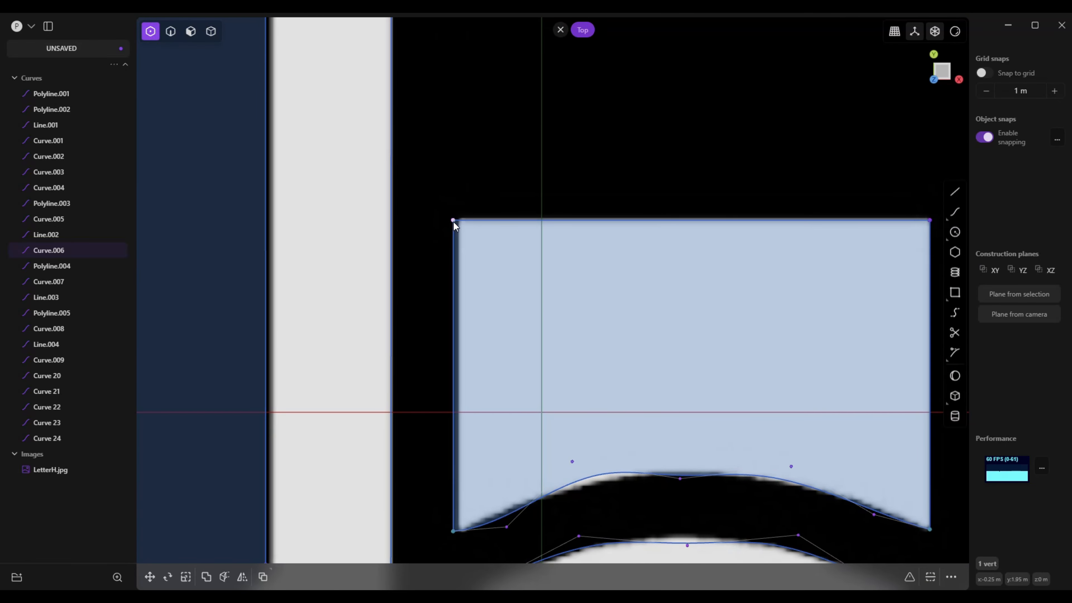
left_click_drag(453, 221, 460, 221)
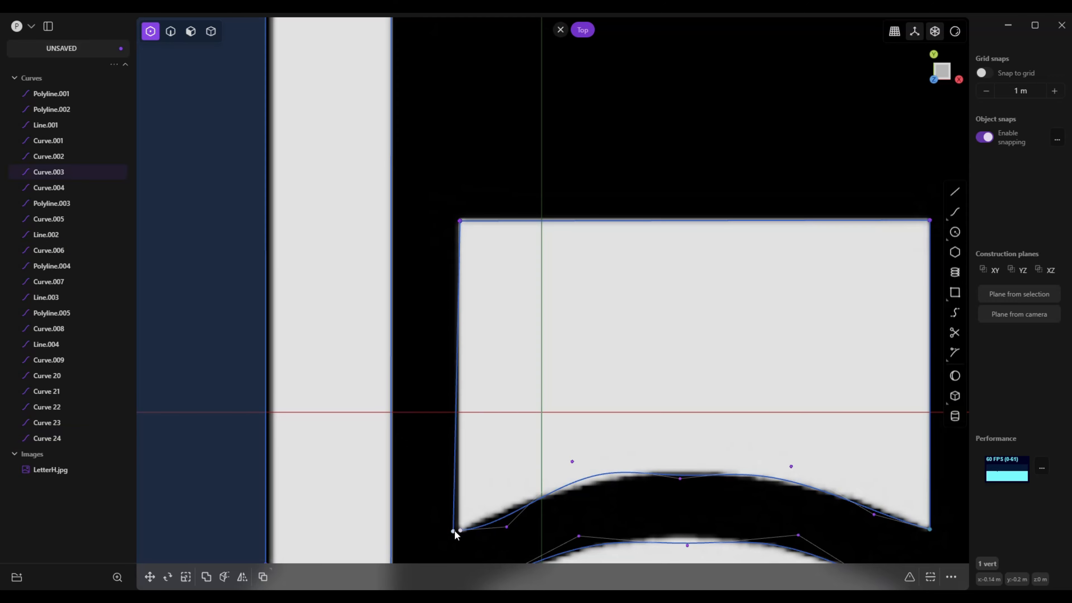
left_click_drag(455, 531, 459, 530)
Move the two left control points of the lower arch's upper curve so its left half follows the reference edge
scroll(509, 497, "up", 5)
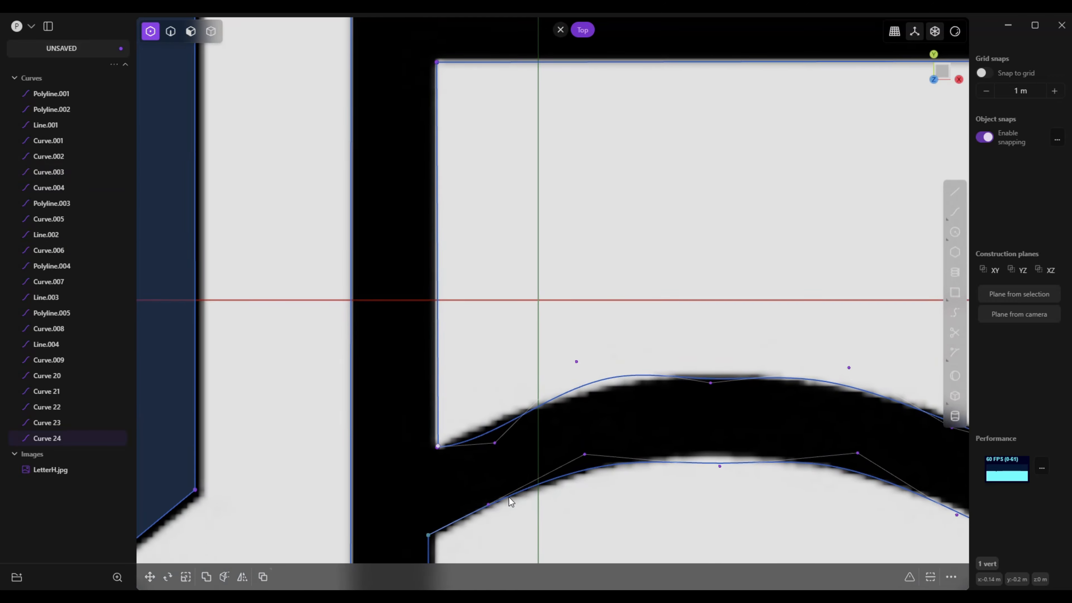
right_click_drag(598, 364, 583, 358)
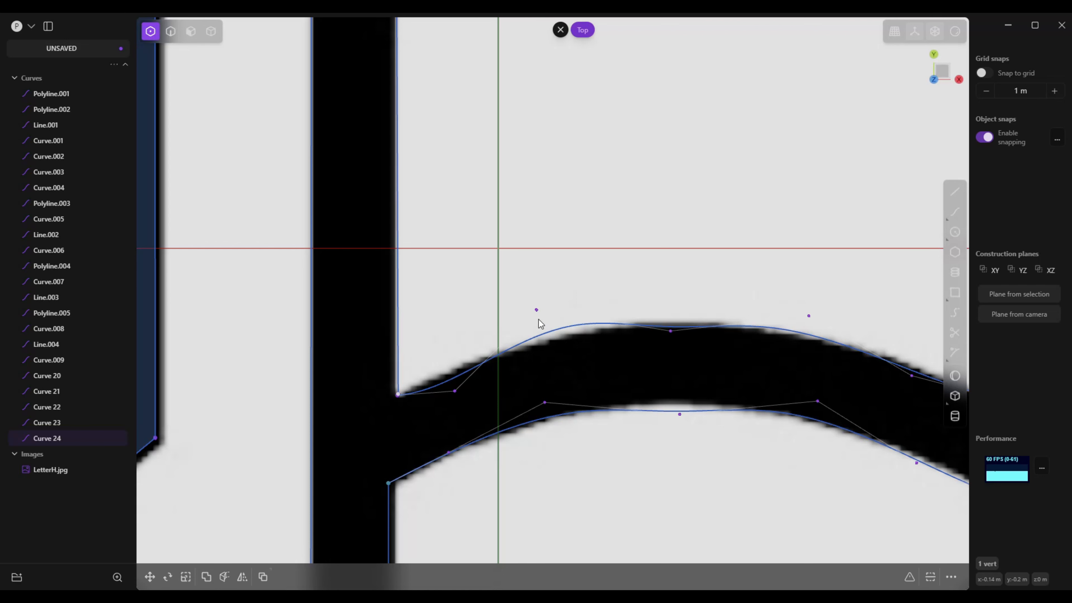
left_click_drag(538, 311, 541, 324)
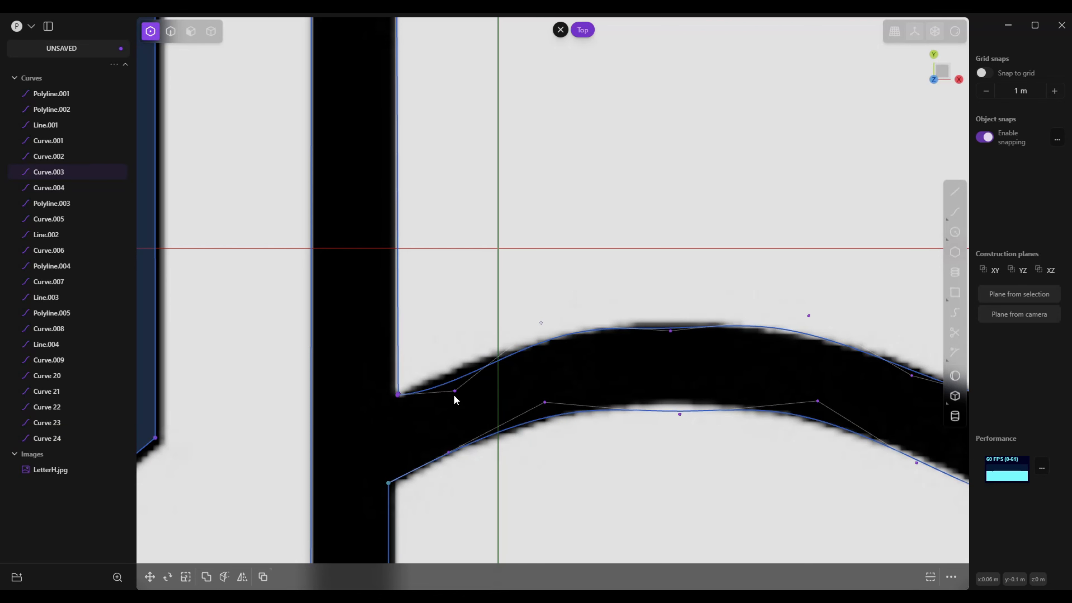
left_click_drag(454, 391, 453, 375)
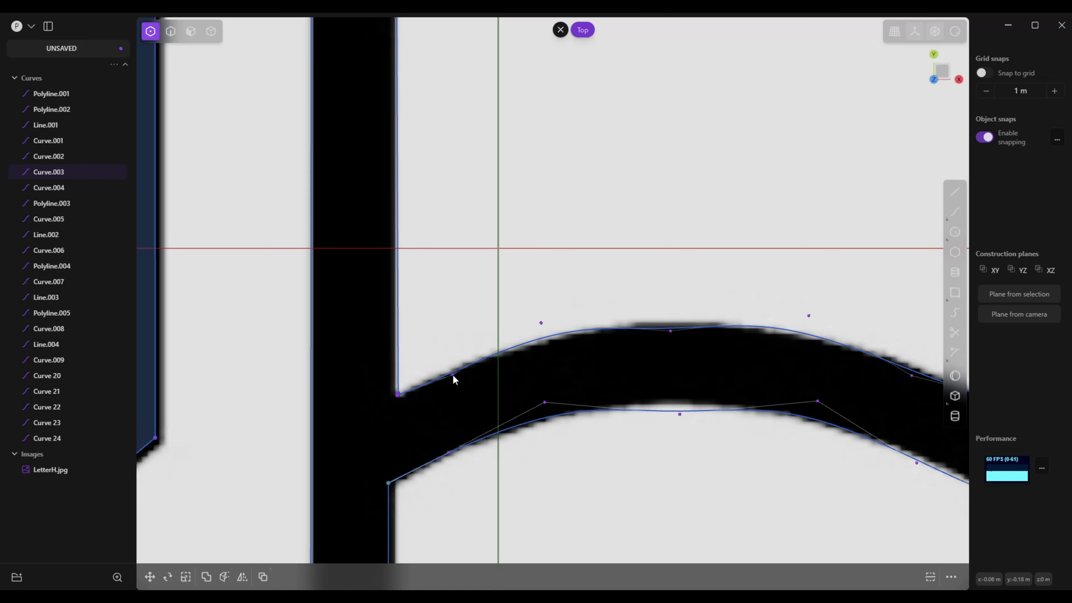
Raise the middle and right-end control points of the lower arch's upper curve to reshape its crown and right side
middle_click_drag(634, 381, 610, 374, "shift")
scroll(607, 367, "up", 1)
middle_click_drag(629, 323, 486, 333, "shift")
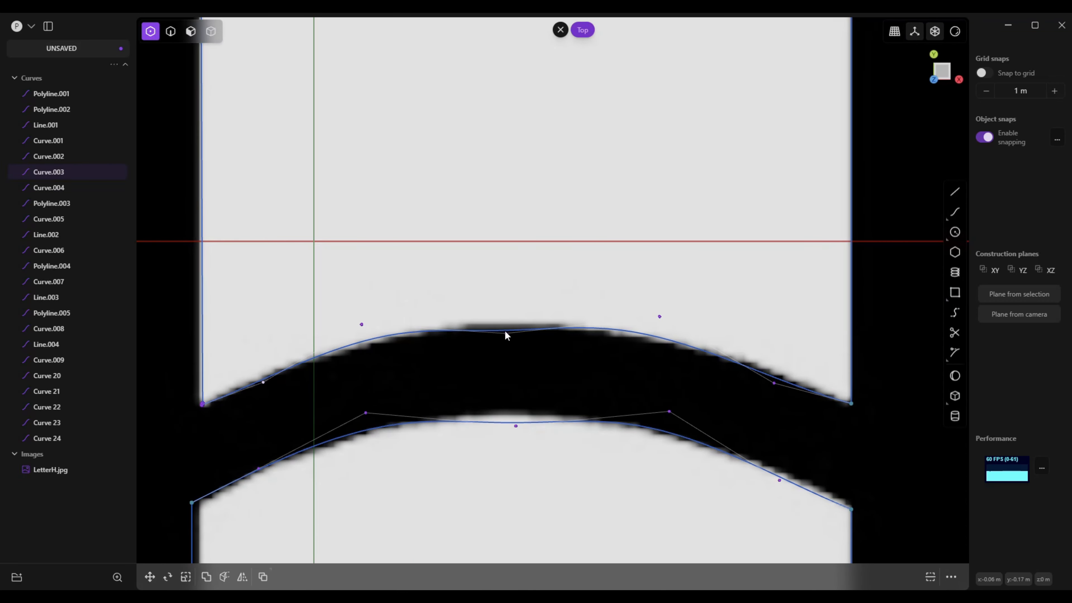
left_click_drag(506, 333, 505, 320)
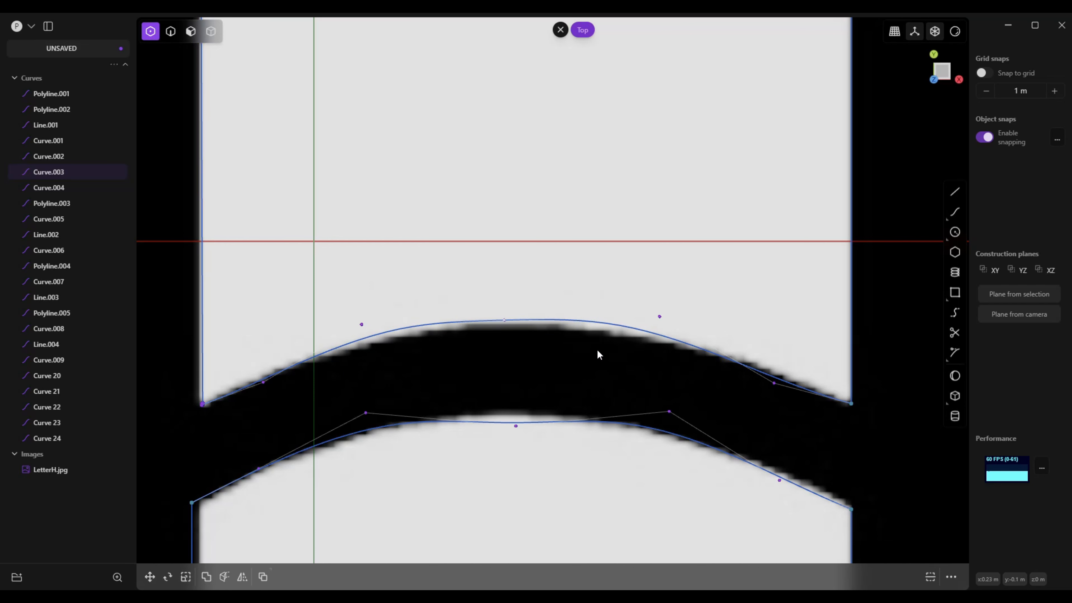
scroll(745, 374, "down", 1)
left_click_drag(772, 381, 773, 377)
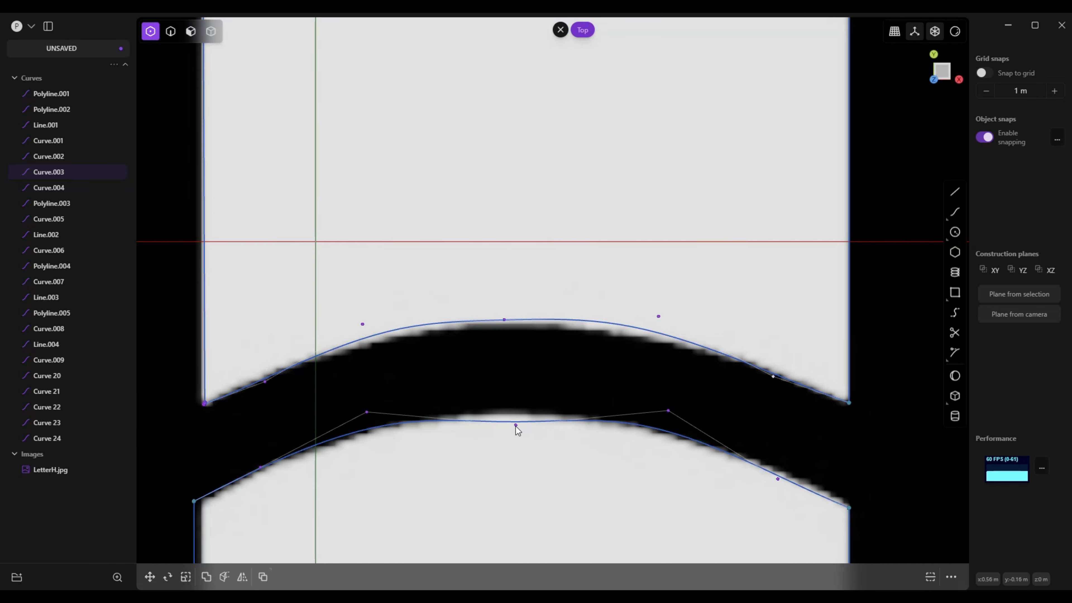
Raise the middle control point of the lower arch's underside curve, and shift its right-end control point slightly toward the reference edge
left_click(514, 406)
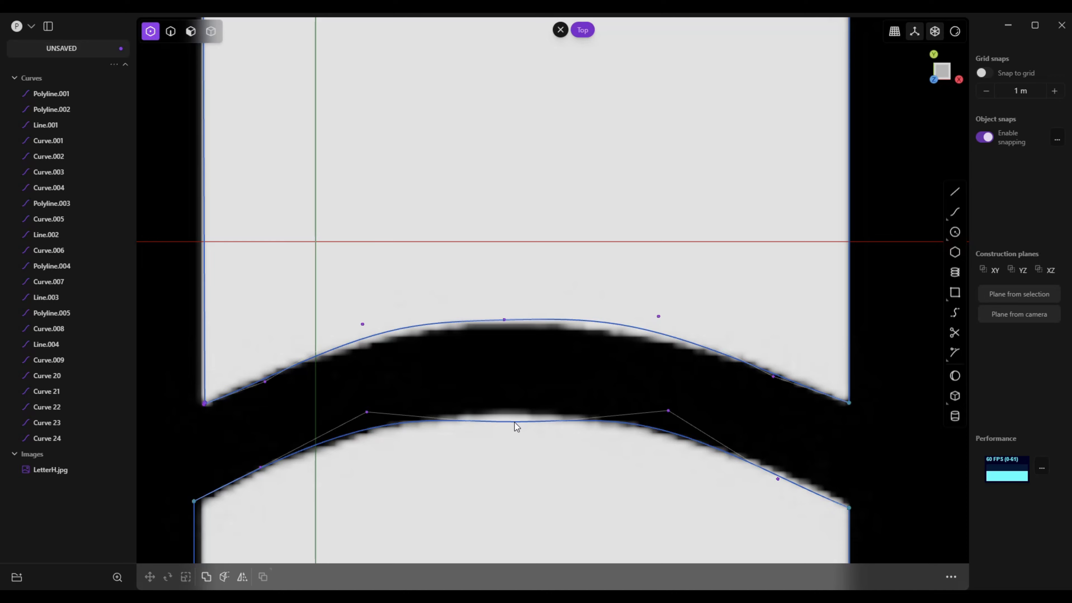
left_click_drag(516, 424, 518, 407)
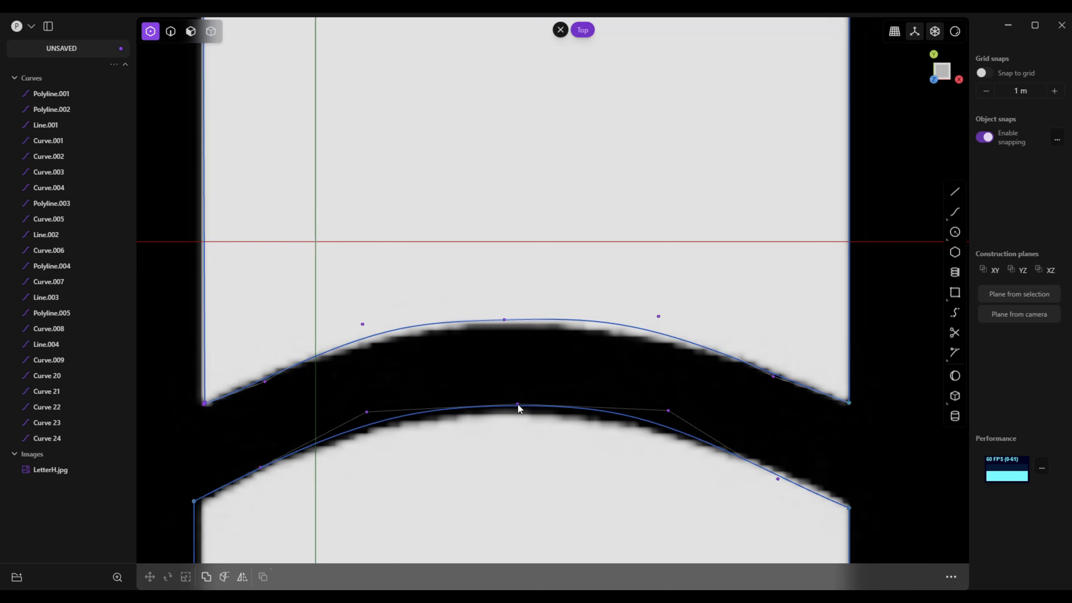
left_click(517, 404)
scroll(486, 413, "down", 3)
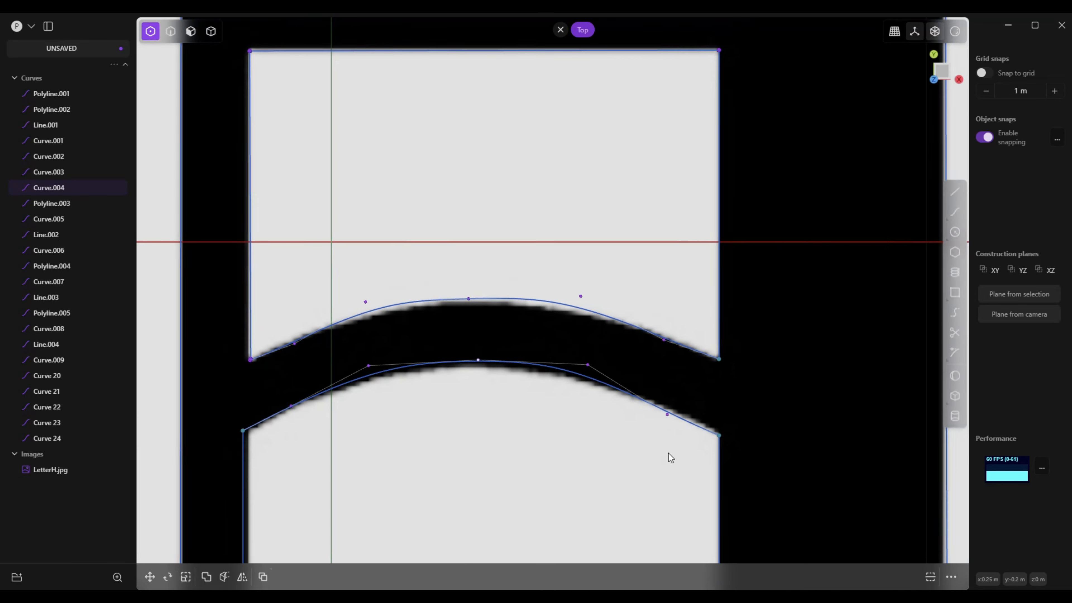
right_click_drag(669, 454, 640, 436)
scroll(637, 434, "up", 1)
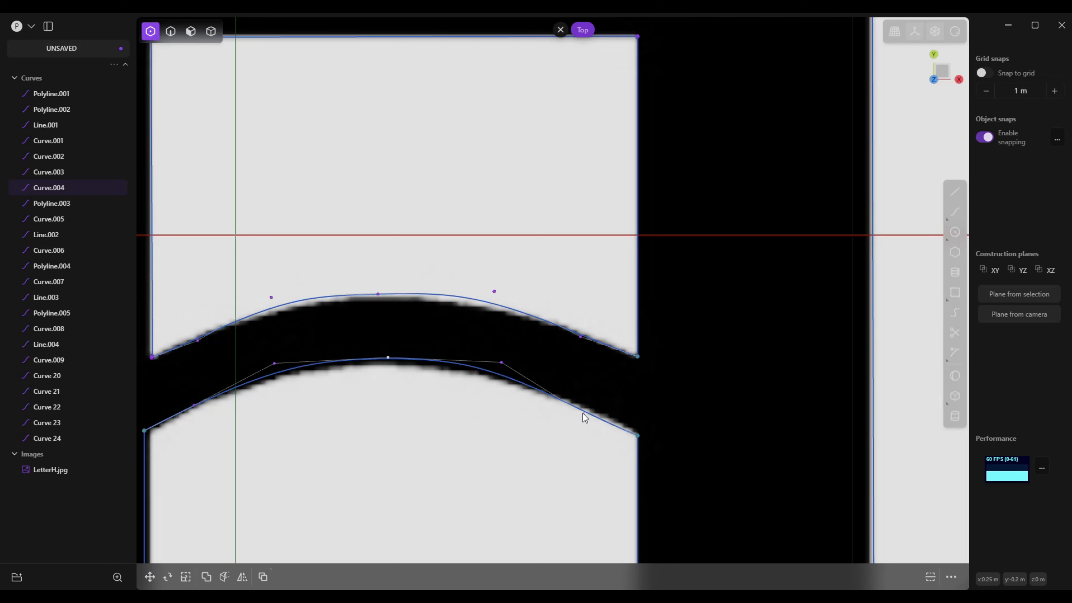
left_click_drag(583, 413, 586, 410)
scroll(588, 424, "down", 3)
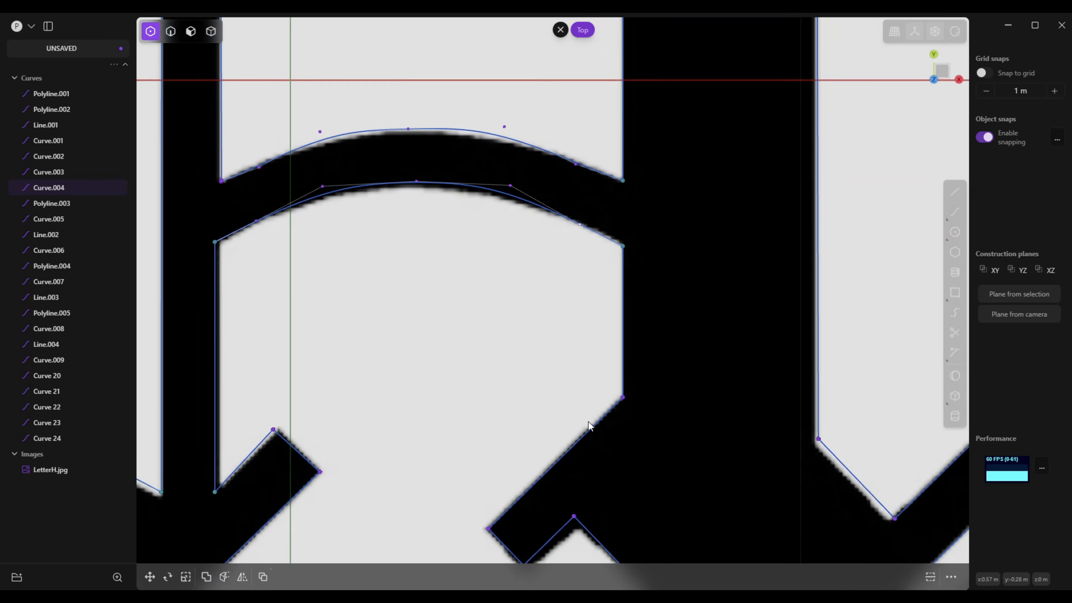
scroll(562, 412, "up", 3)
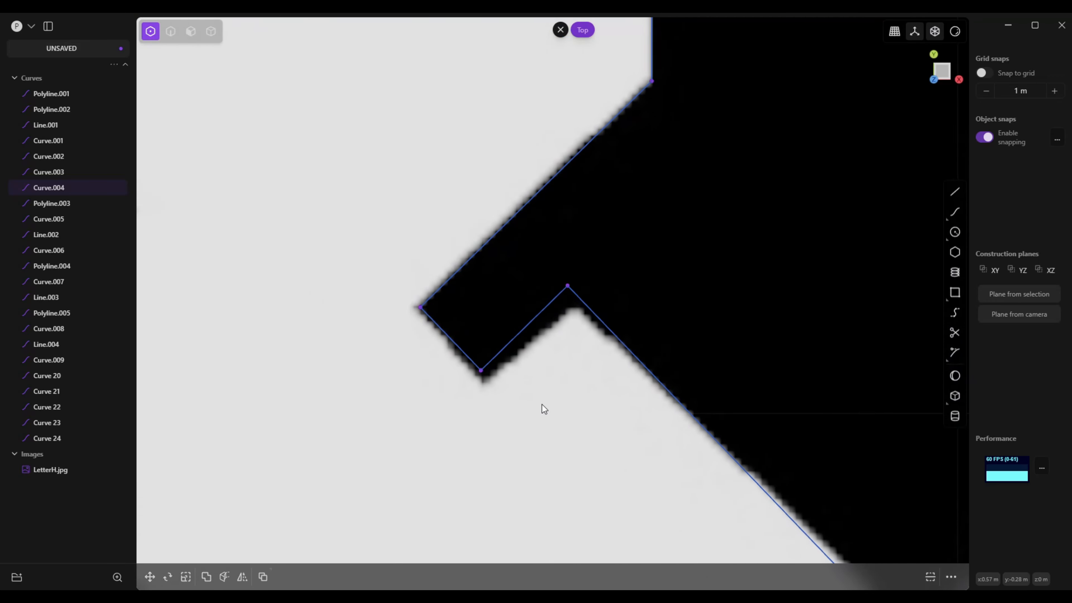
left_click(481, 366)
key("x")
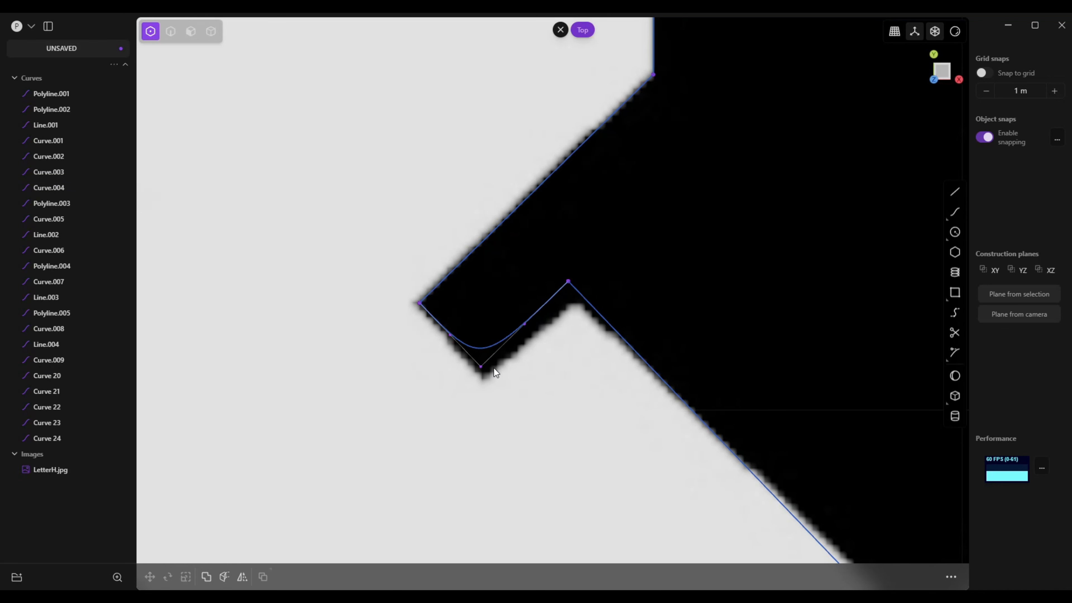
key("ctrl+z")
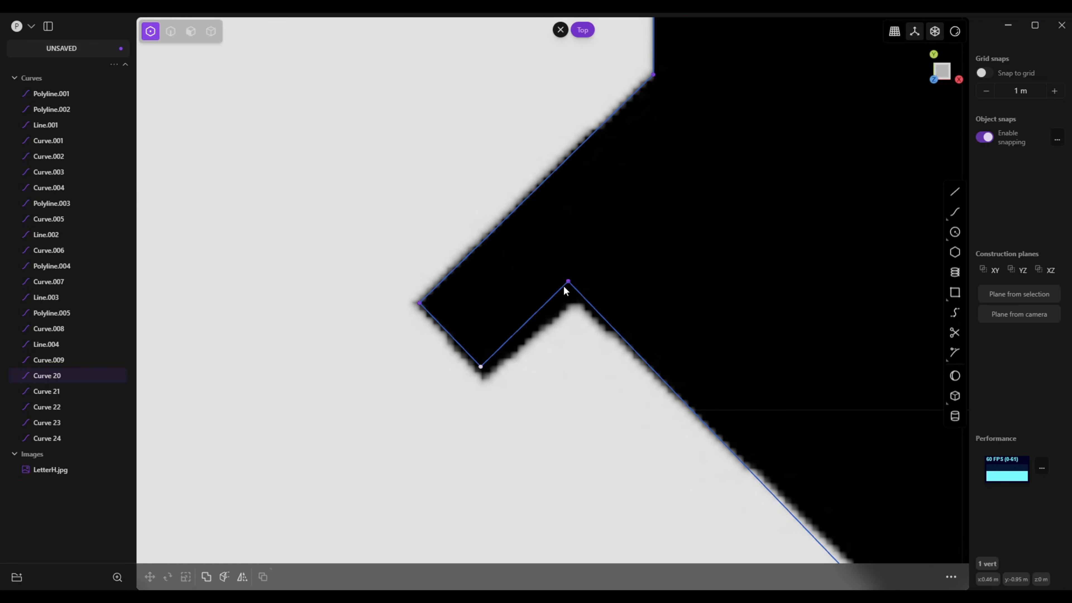
Move the thick right stem's lower-left notch vertex, spur tip corner and bottom point onto the matching reference corners
left_click_drag(568, 282, 576, 300)
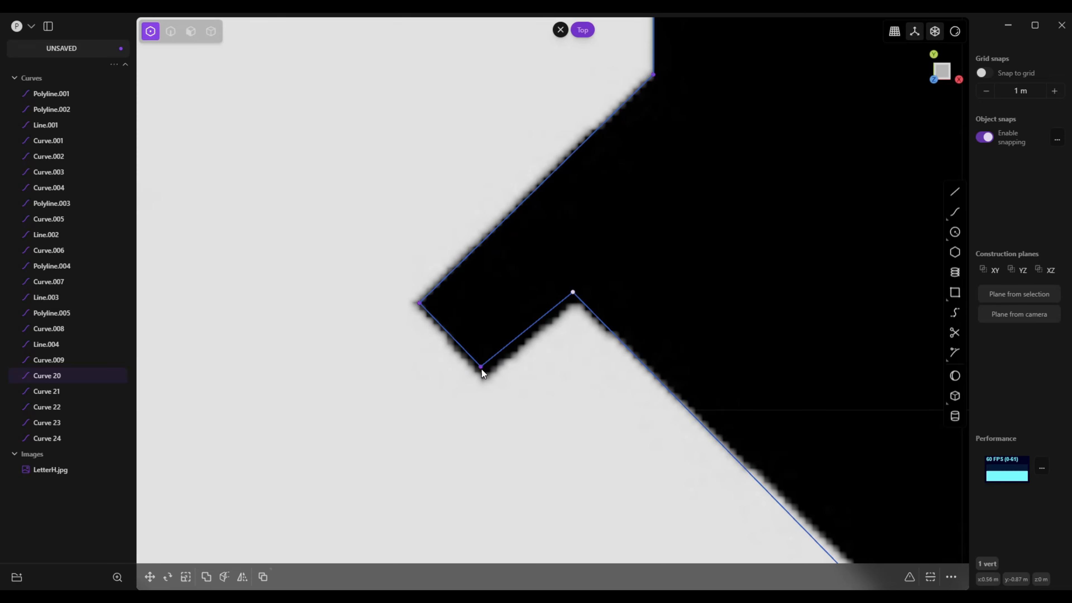
left_click_drag(482, 369, 483, 376)
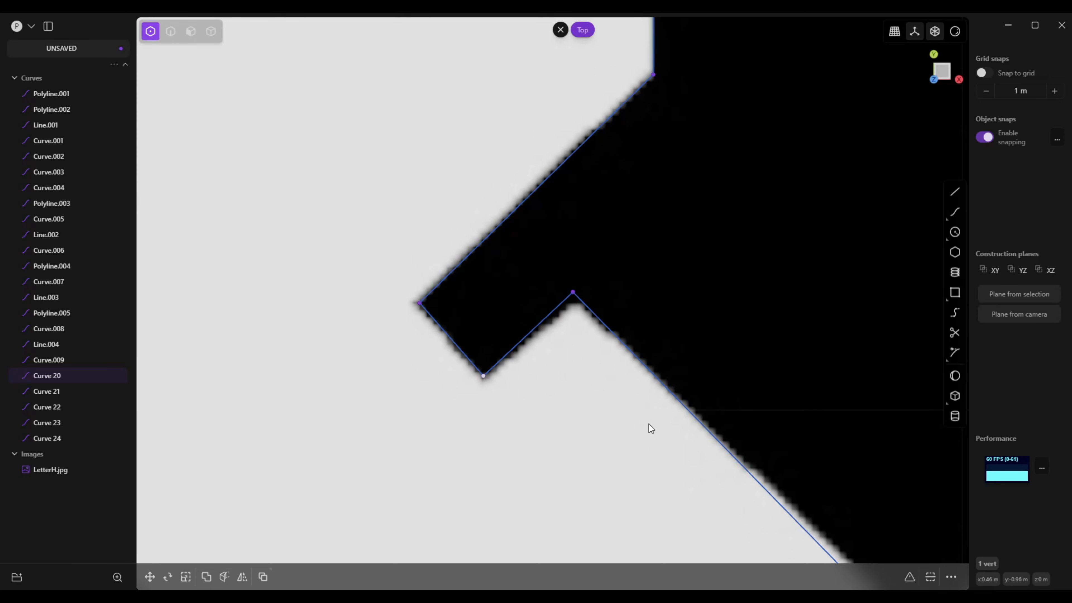
scroll(650, 427, "down", 5)
right_click_drag(750, 456, 547, 310)
scroll(549, 397, "up", 7)
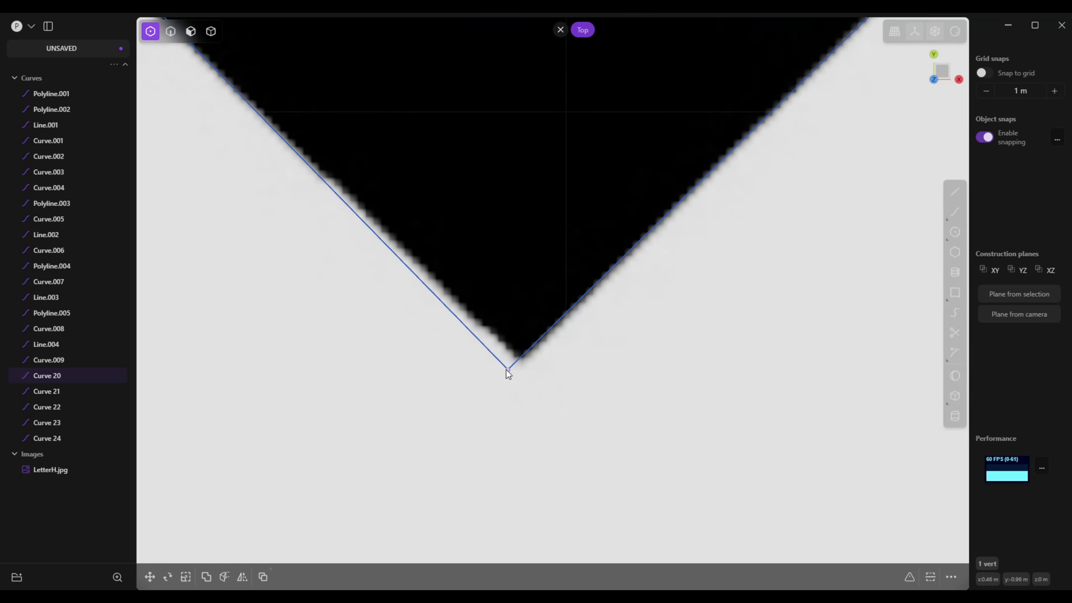
left_click_drag(507, 370, 520, 361)
Move the notch vertex of the right stem's lower-right spur and the stem's corner above it onto the reference corners
scroll(544, 371, "up", 1)
right_click_drag(705, 234, 604, 364)
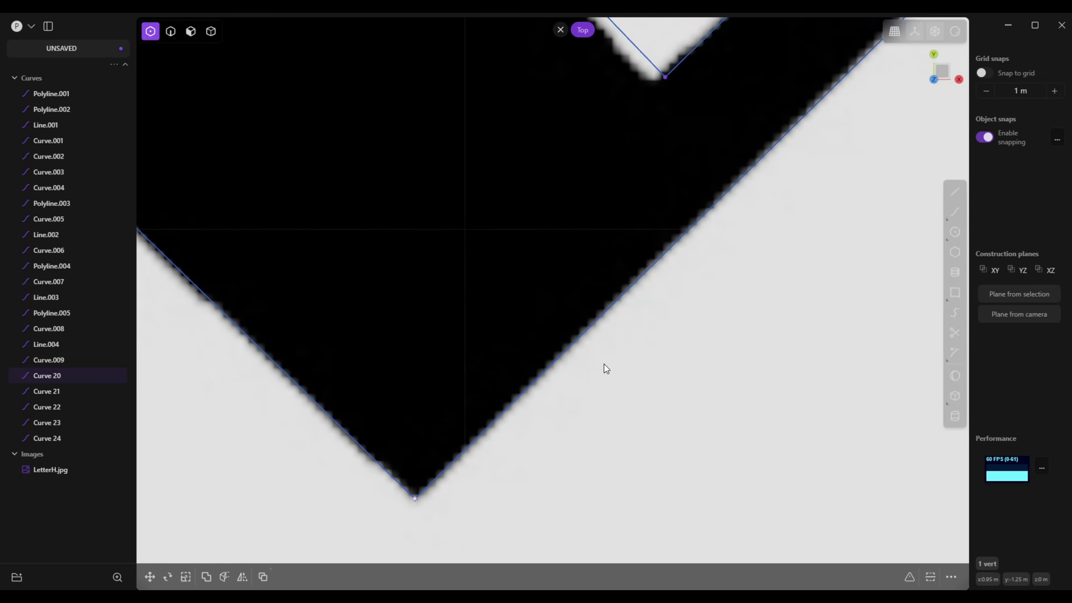
scroll(604, 364, "down", 3)
scroll(568, 376, "up", 1)
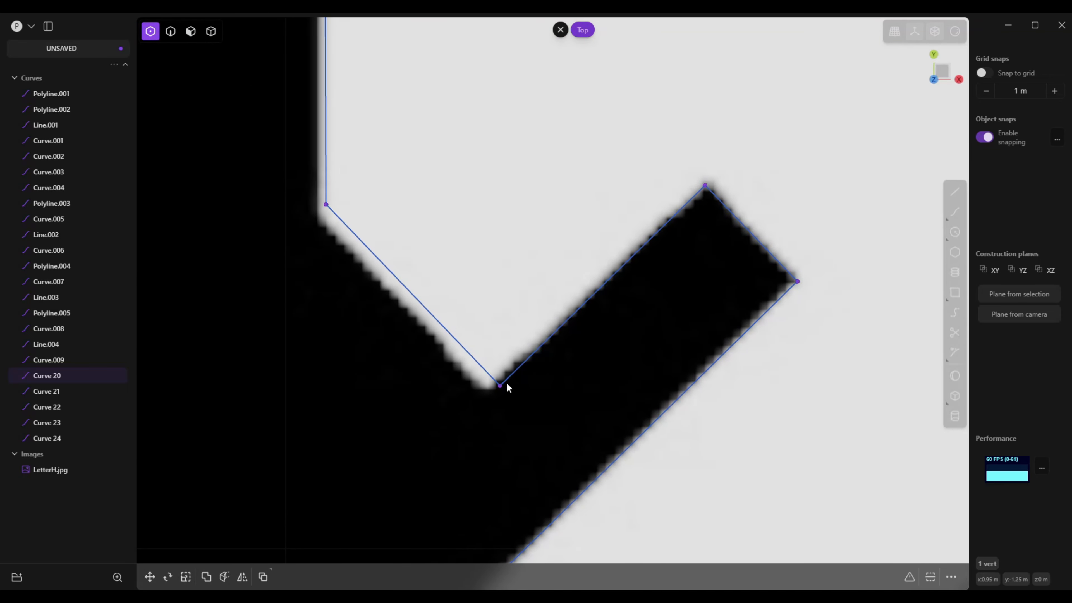
left_click_drag(498, 385, 485, 388)
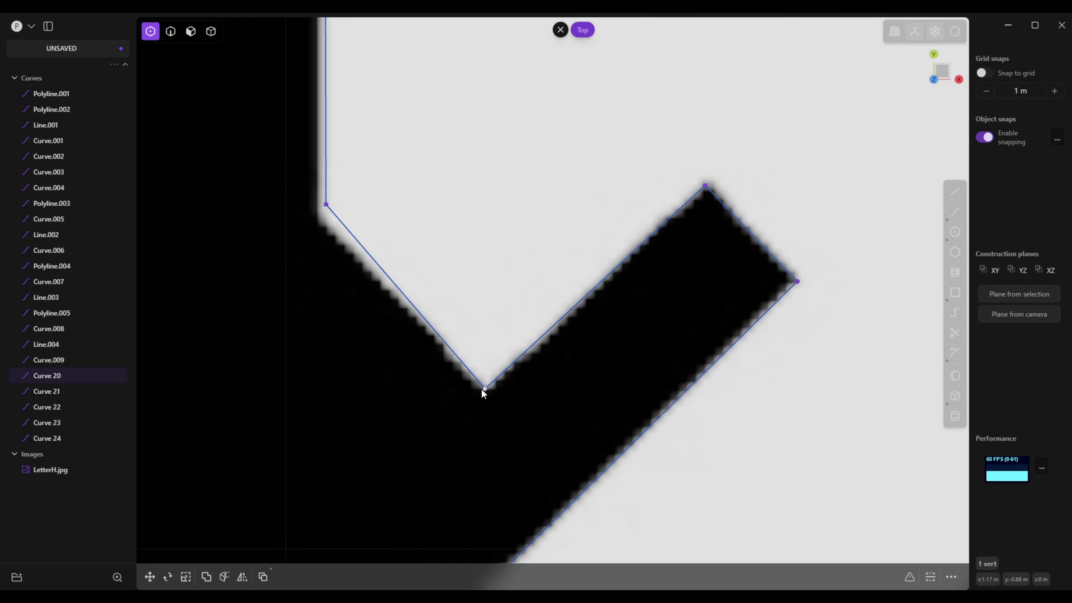
left_click_drag(329, 209, 320, 217)
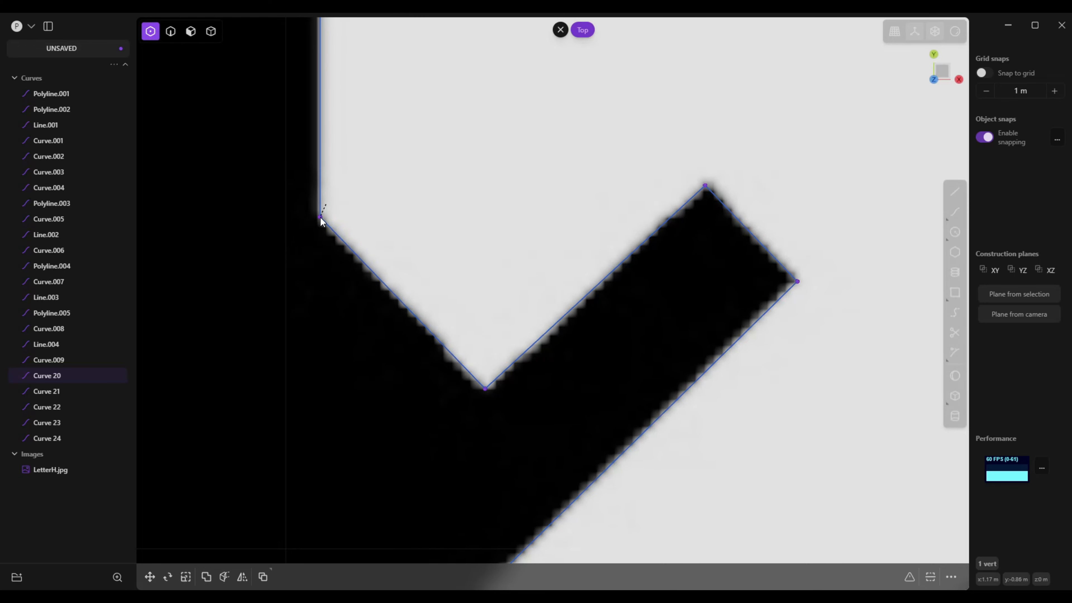
Move the two upper control points of the left stem's hook outward so its outer curve follows the reference edge
scroll(320, 217, "up", 1)
scroll(348, 237, "up", 10)
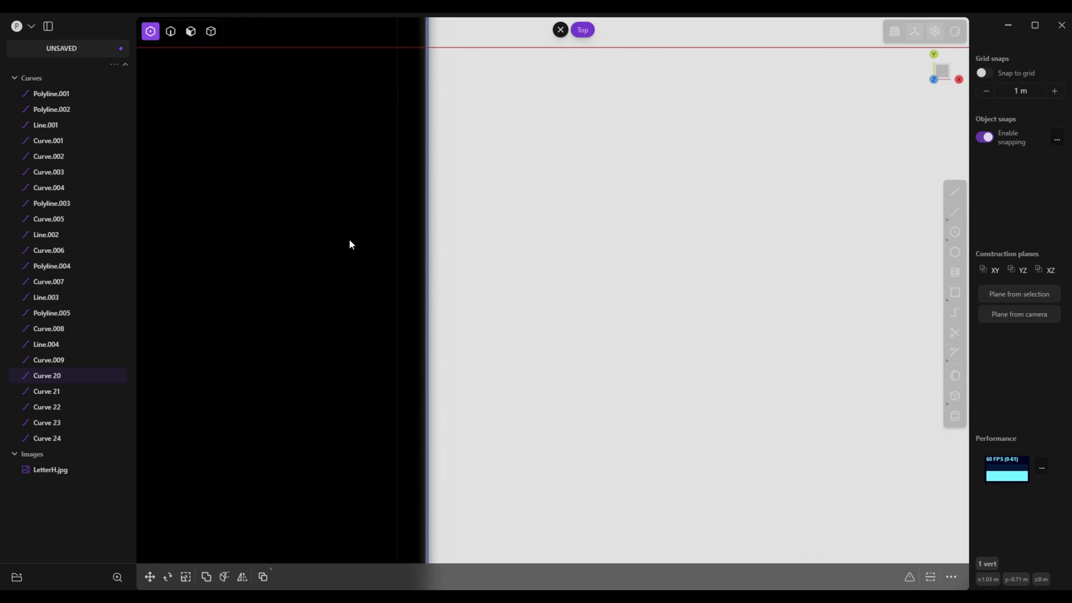
scroll(350, 244, "down", 10)
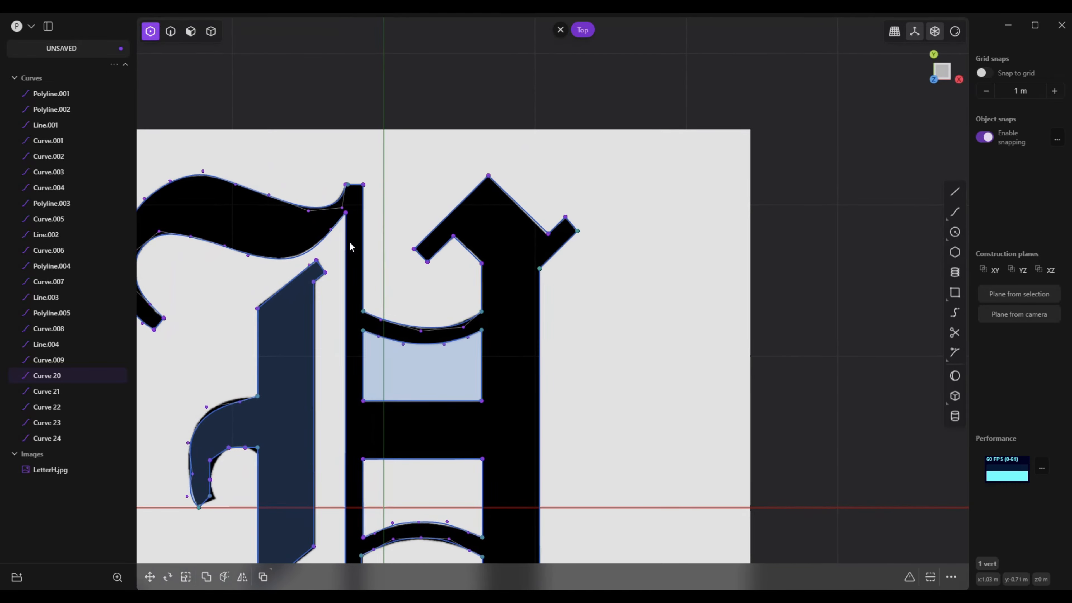
scroll(349, 242, "down", 3)
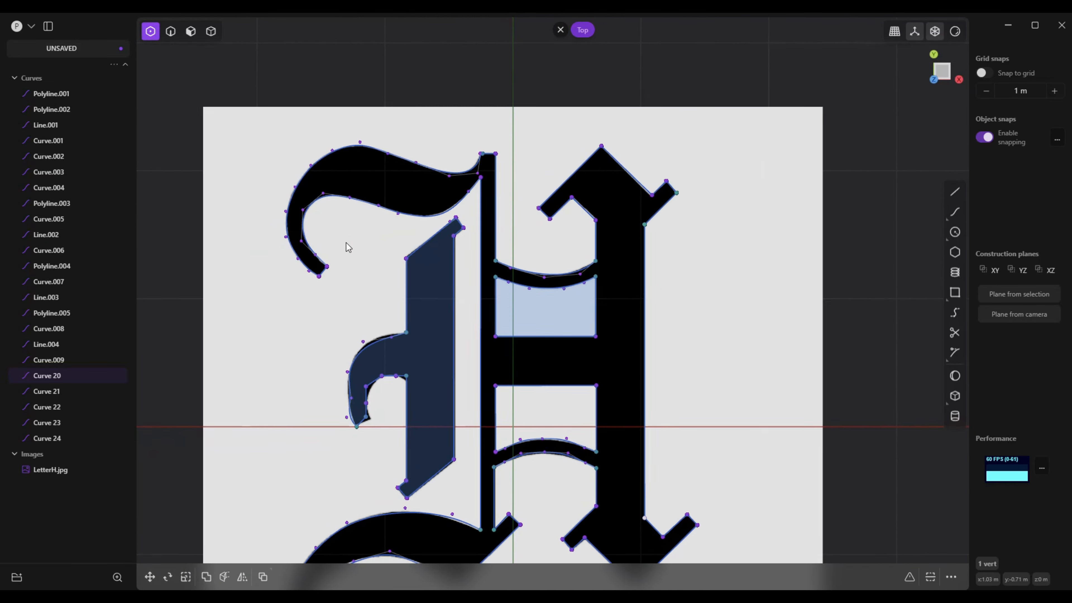
scroll(401, 304, "up", 5)
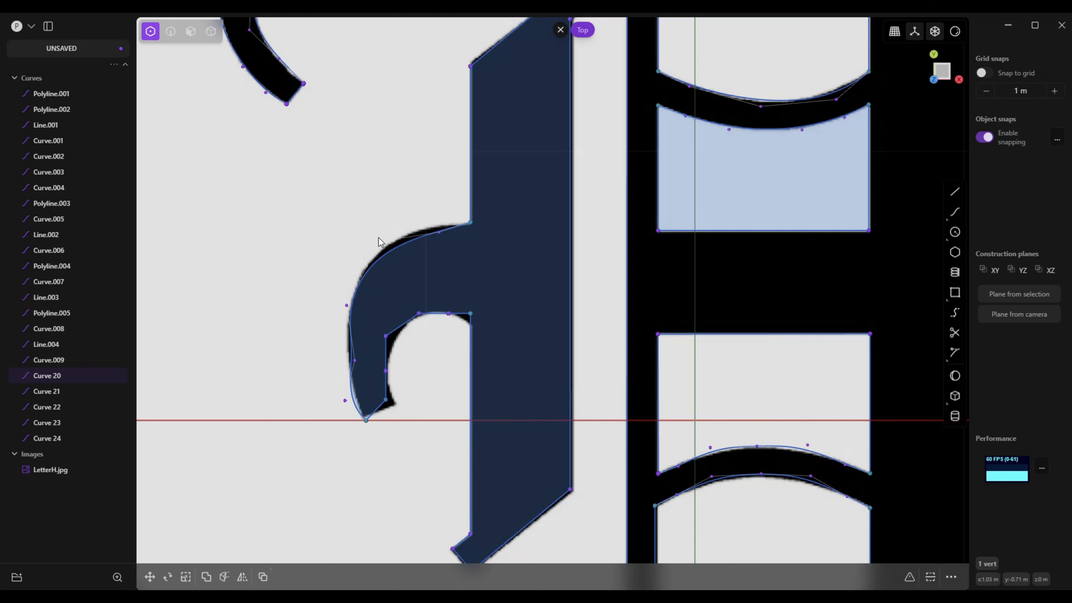
left_click_drag(379, 238, 432, 227)
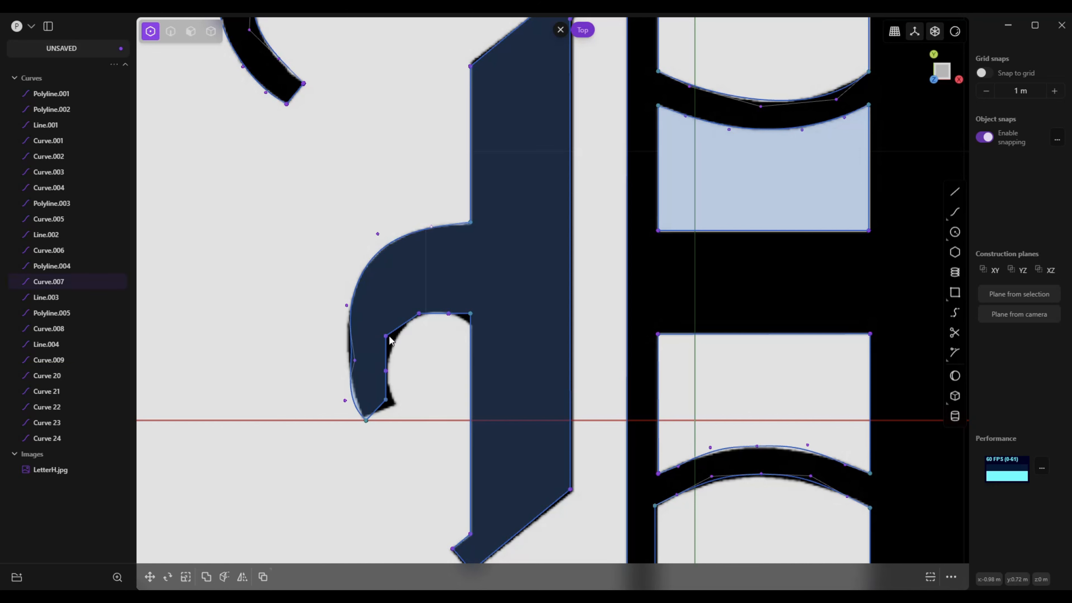
Move the hook's upper-left inner vertex onto the reference edge, and bring both line ends at its tip to the inner corner
left_click_drag(386, 336, 397, 339)
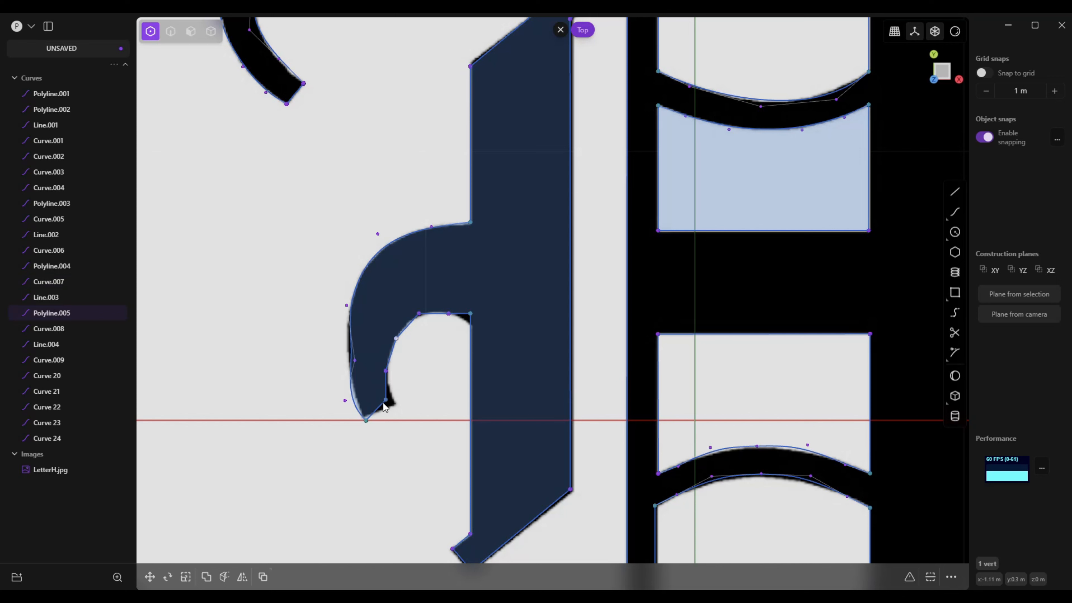
left_click(400, 405)
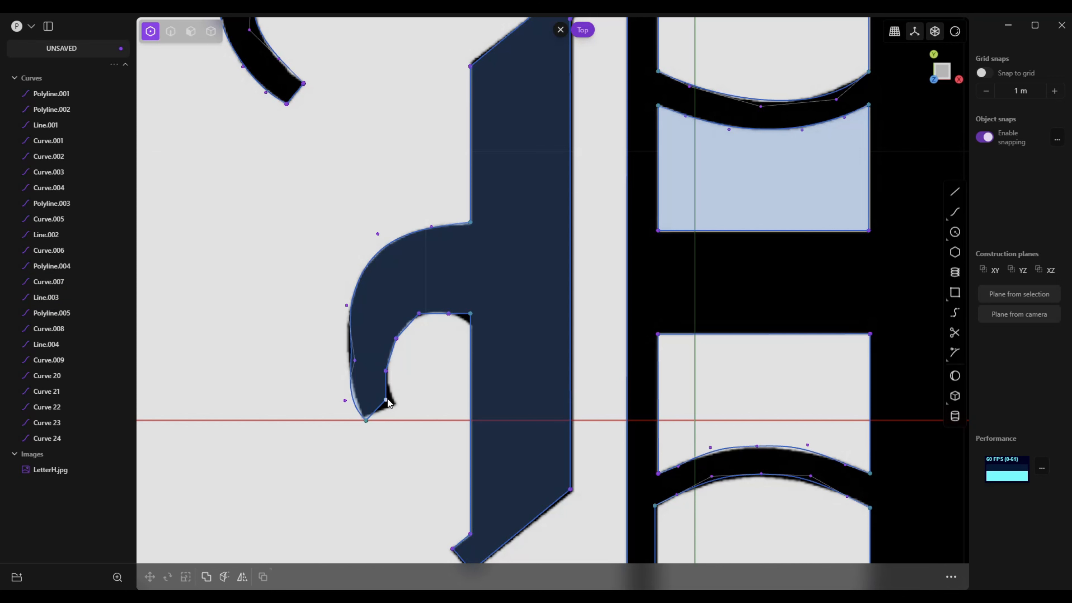
left_click(395, 405)
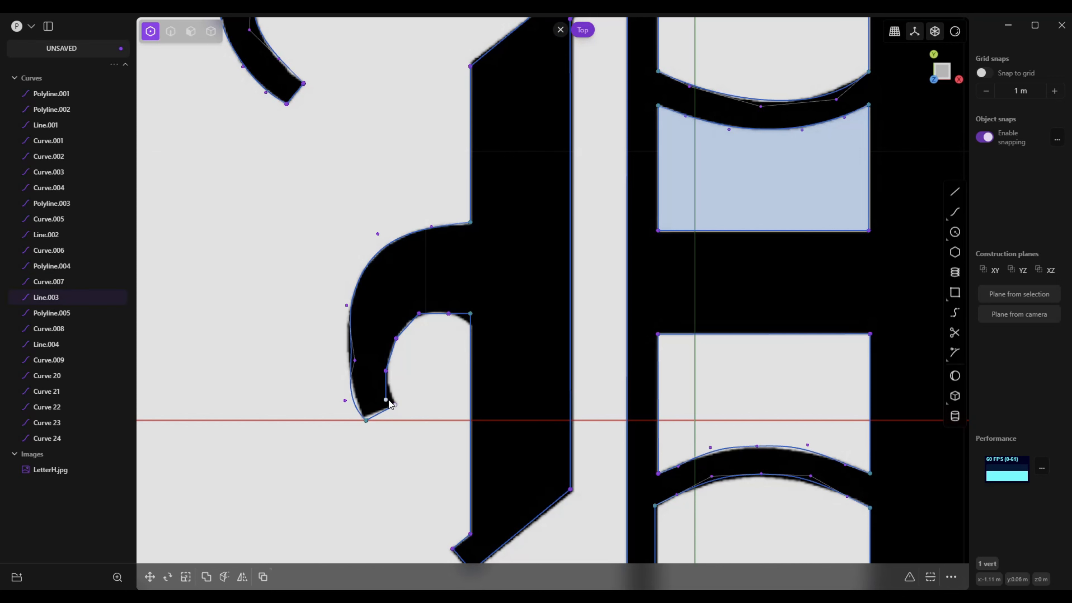
left_click(398, 403)
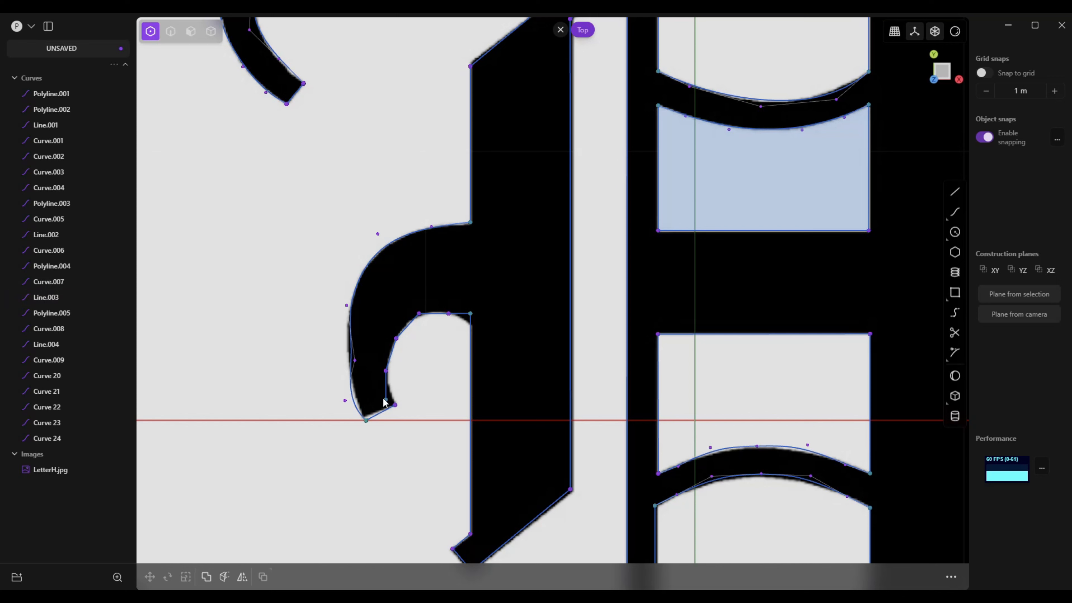
left_click_drag(386, 400, 396, 401)
left_click(396, 405)
Adjust the two lower control points of the hook's outer curve near the tip to follow the reference edge
left_click(348, 404)
left_click_drag(346, 400, 353, 398)
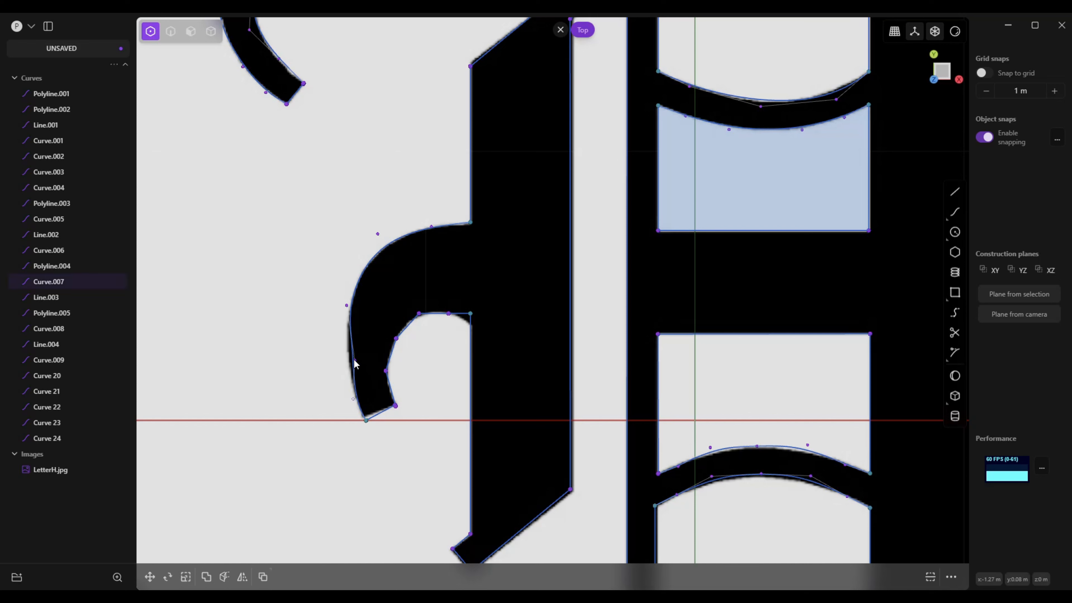
left_click_drag(354, 360, 350, 357)
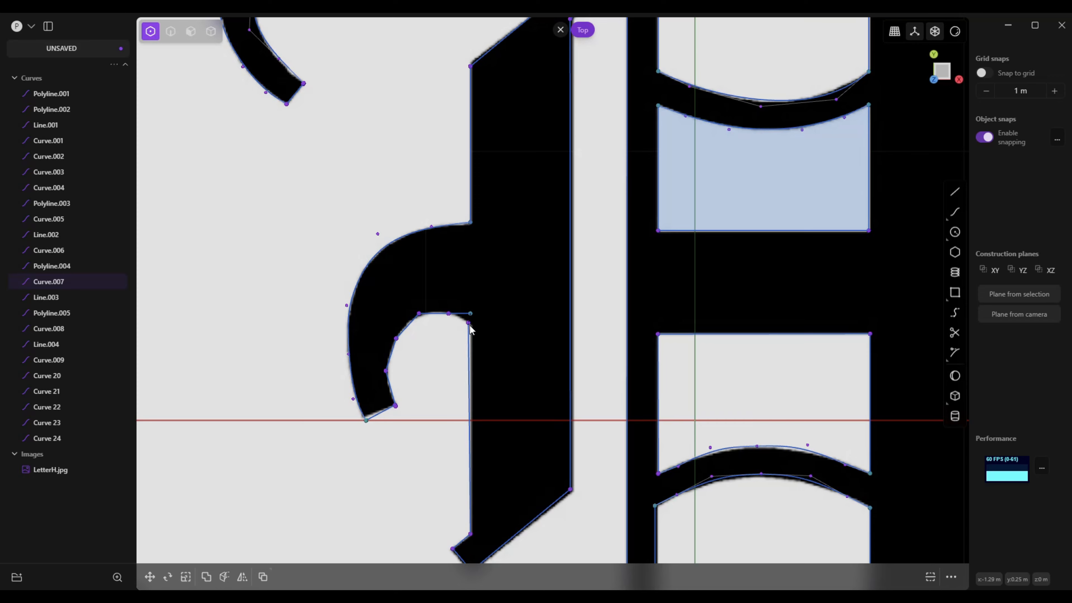
Lower the line ends where the hook's inner edge meets the left stem onto the reference corner
left_click(471, 315)
left_click_drag(472, 316, 472, 329)
scroll(472, 330, "down", 6)
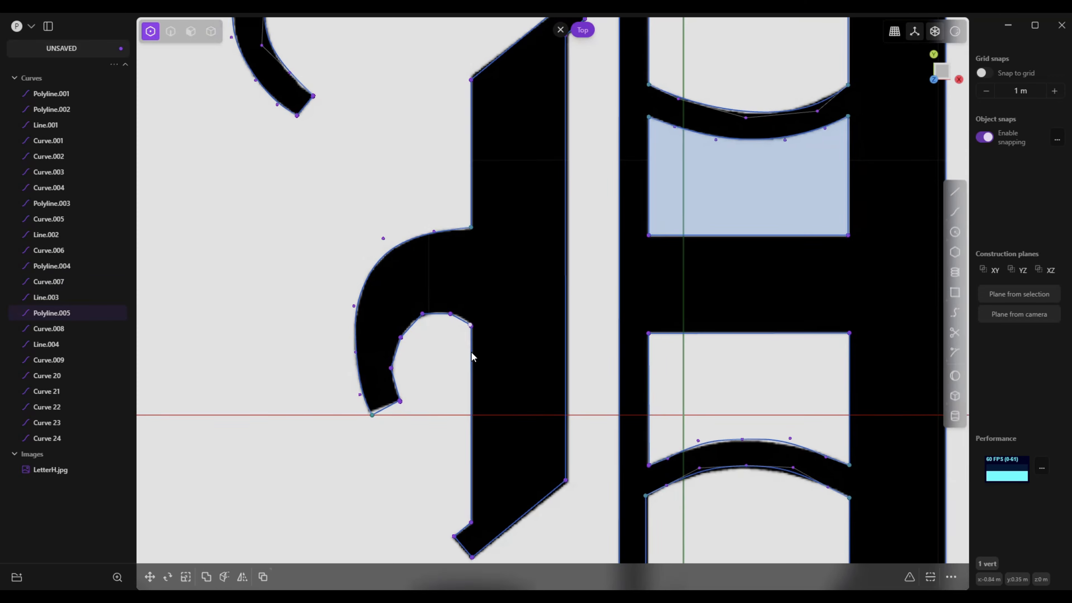
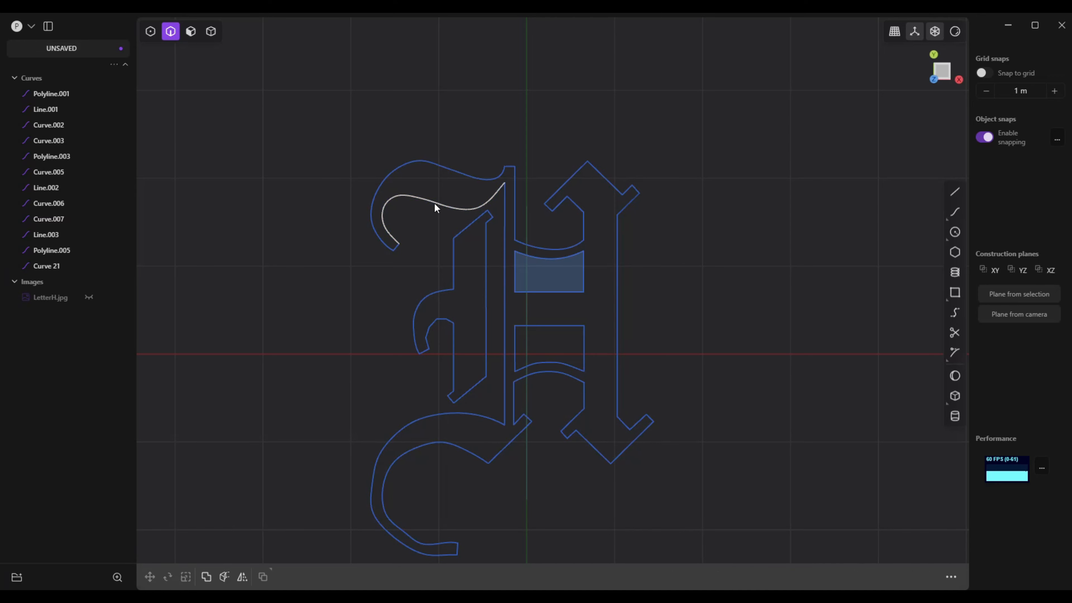
Draw a short line bridging the gap between the hook's outer curve and the left stem's top edge
left_click(436, 207)
scroll(445, 256, "up", 3)
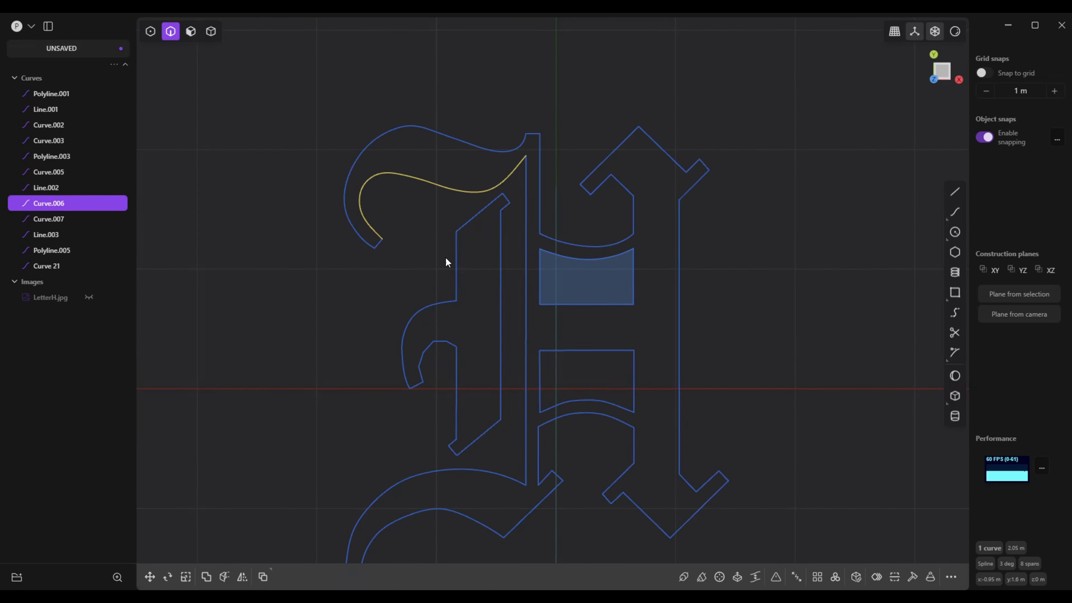
middle_click_drag(446, 257, 498, 328, "shift")
scroll(484, 240, "up", 2)
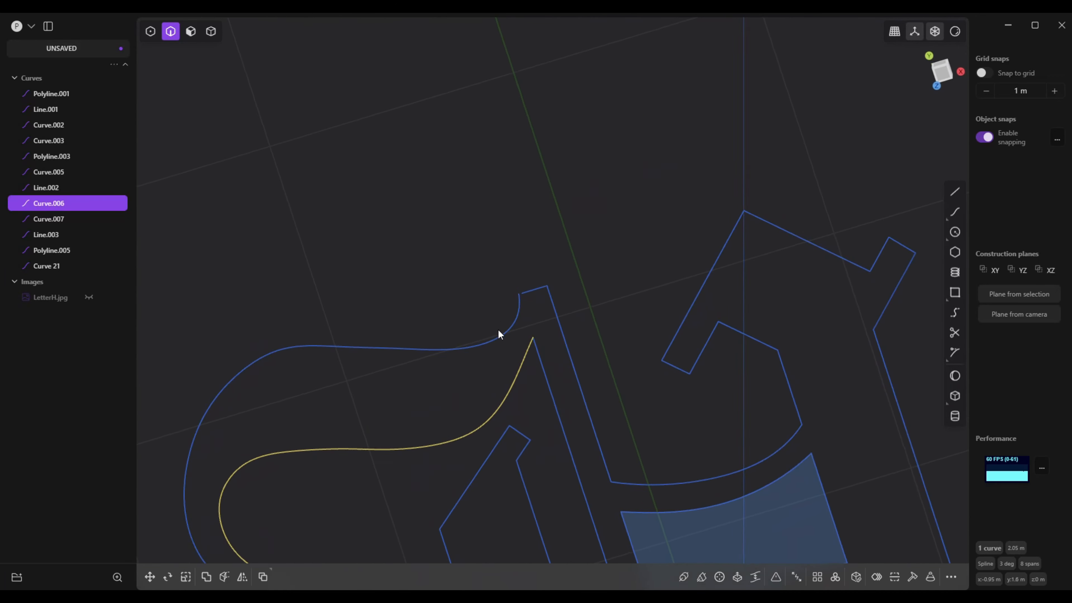
scroll(519, 350, "up", 5)
middle_click_drag(552, 371, 642, 197)
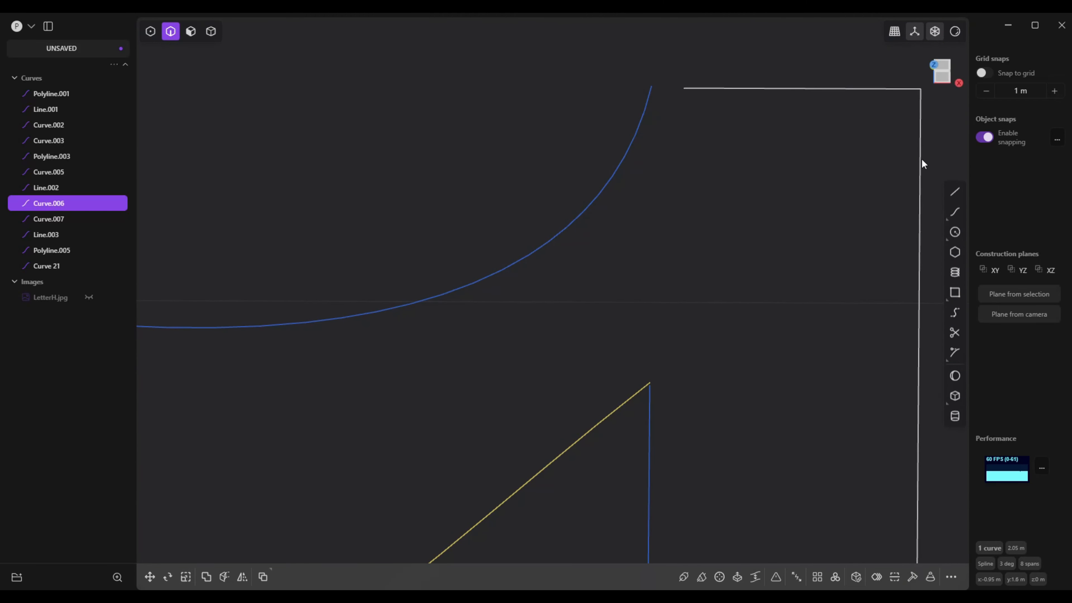
left_click(954, 193)
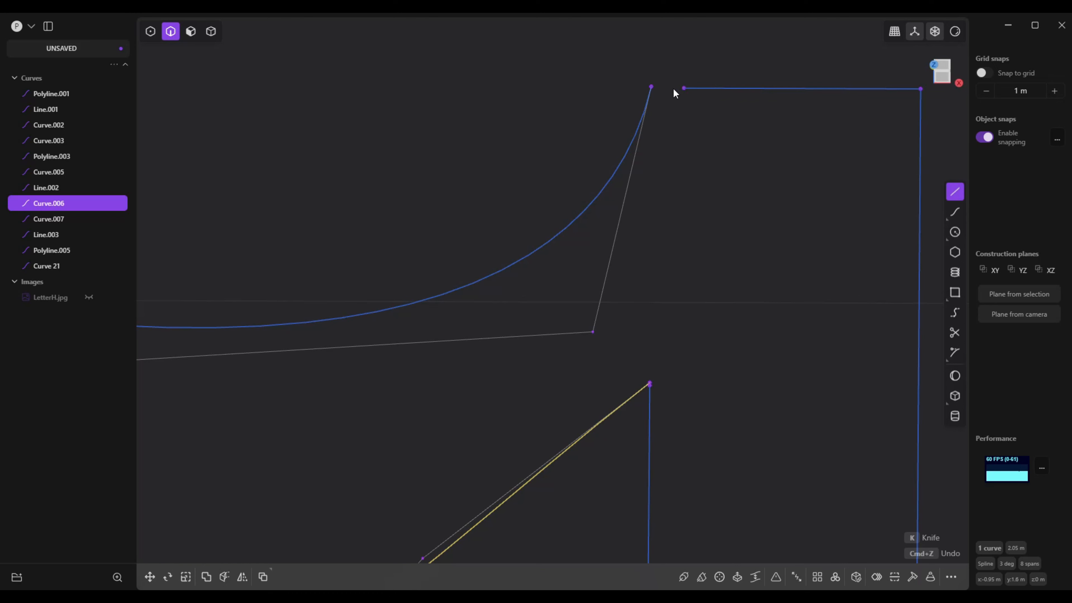
left_click(651, 84)
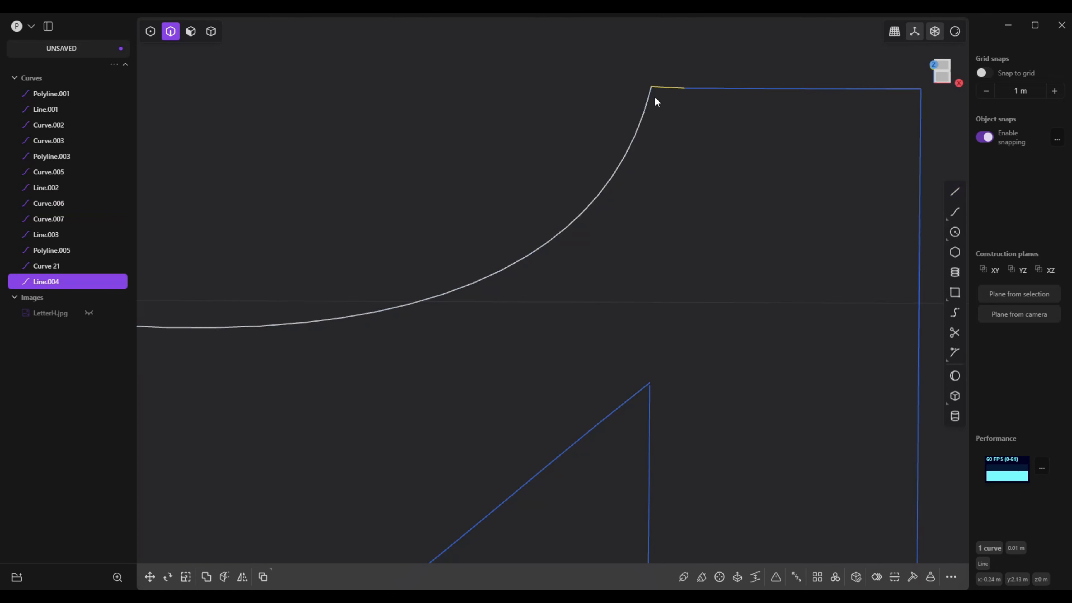
Join the short bridging line with the stem's top outline and the hook's outer curve
scroll(661, 288, "down", 3)
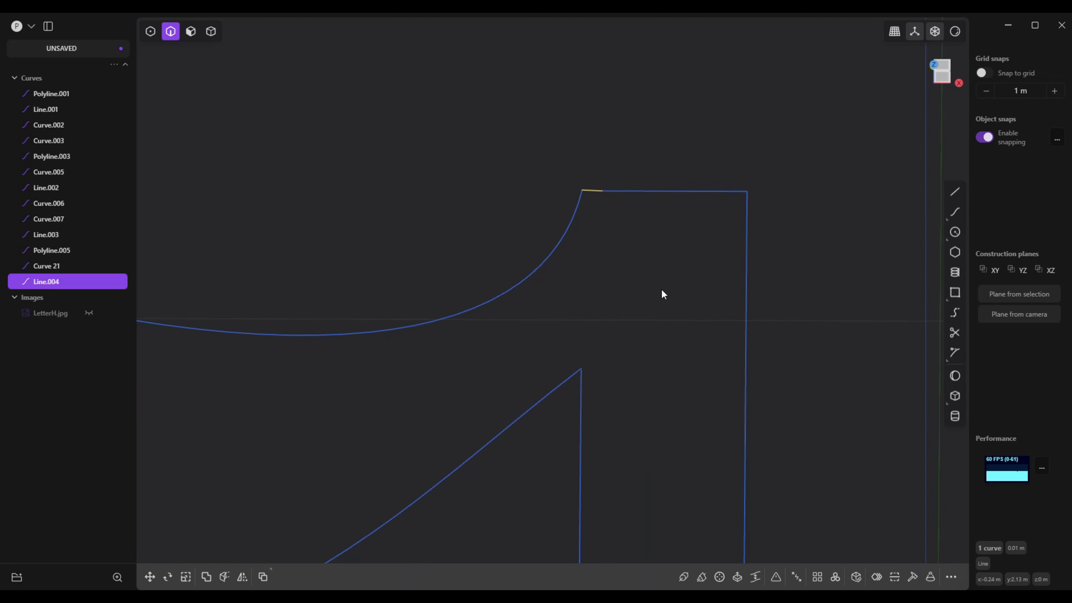
left_click(622, 204)
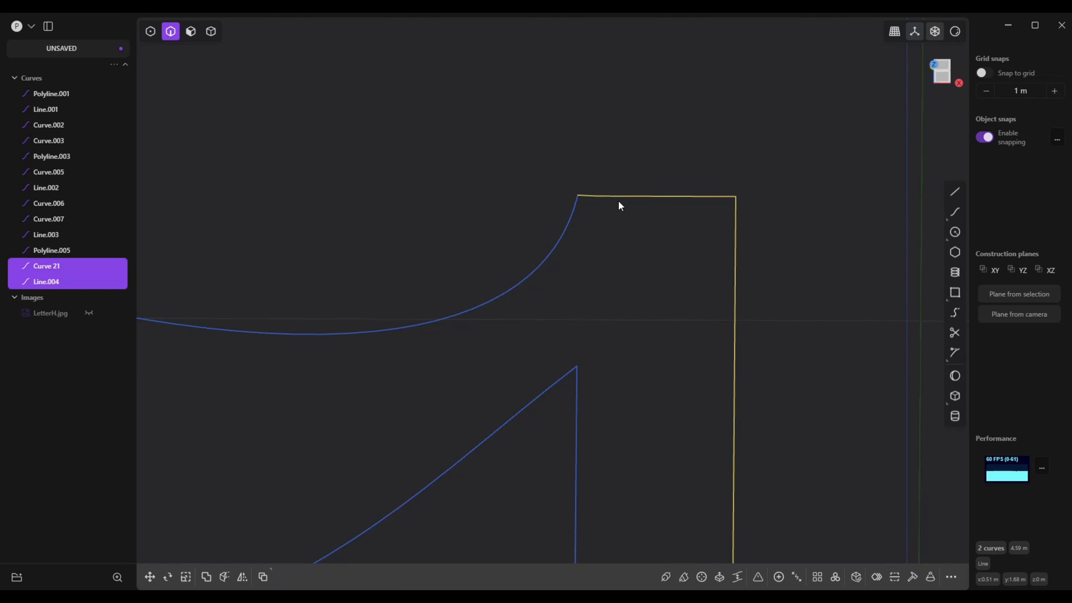
left_click(573, 215)
key("j")
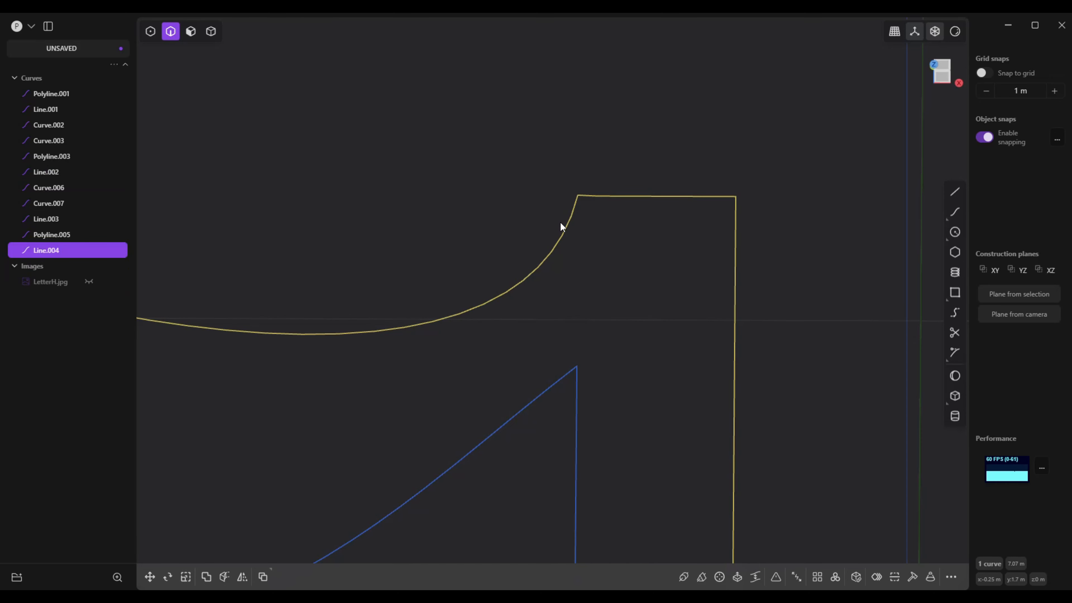
Try to join the short edge at the hook's tip with the adjoining hook curves
scroll(580, 306, "down", 8)
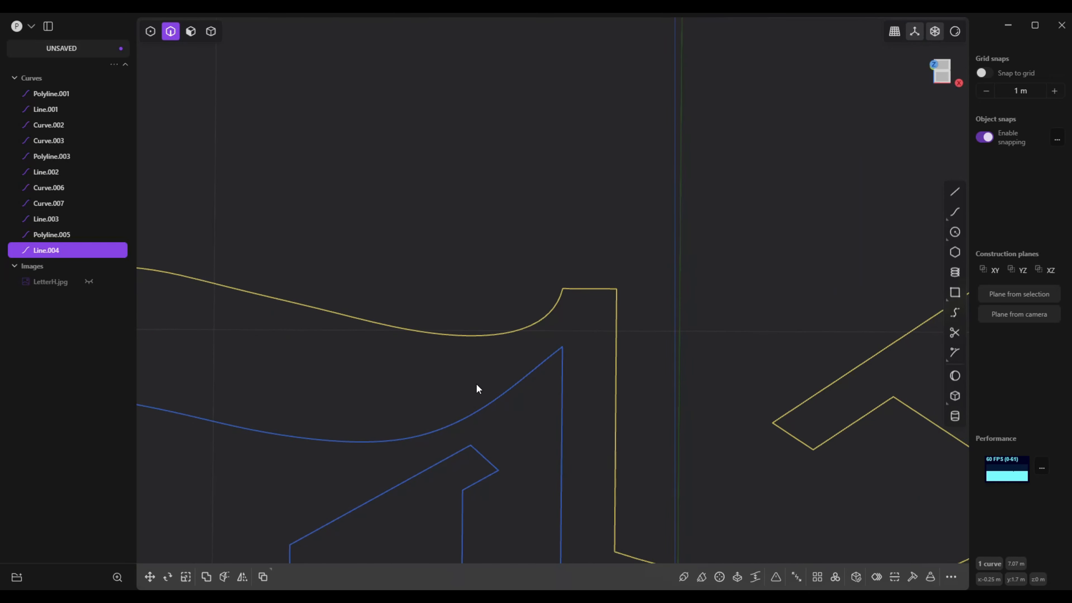
scroll(465, 401, "down", 5)
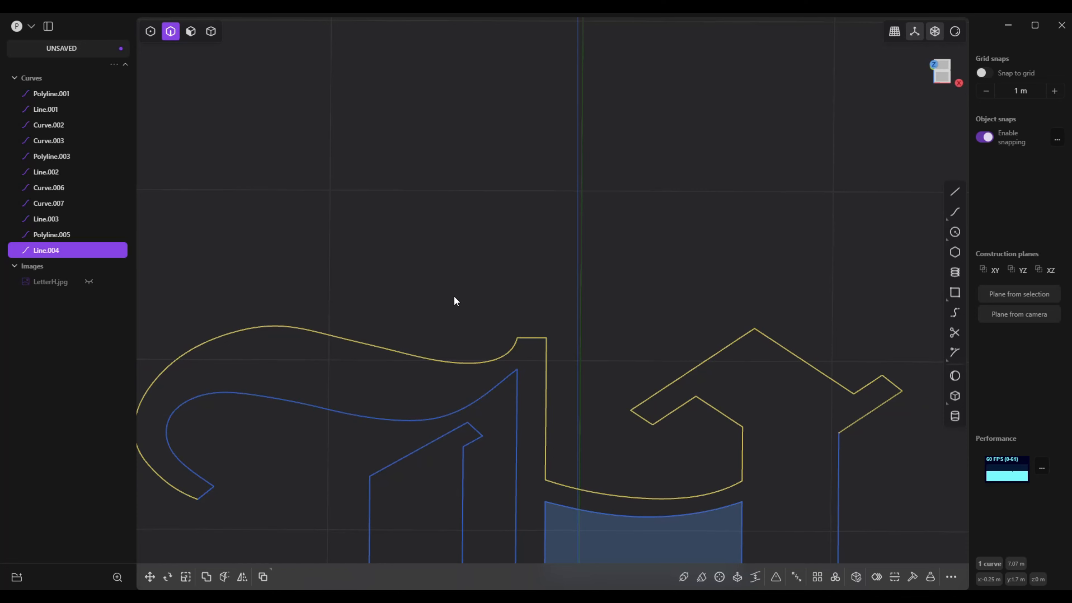
key("super")
left_click(353, 202)
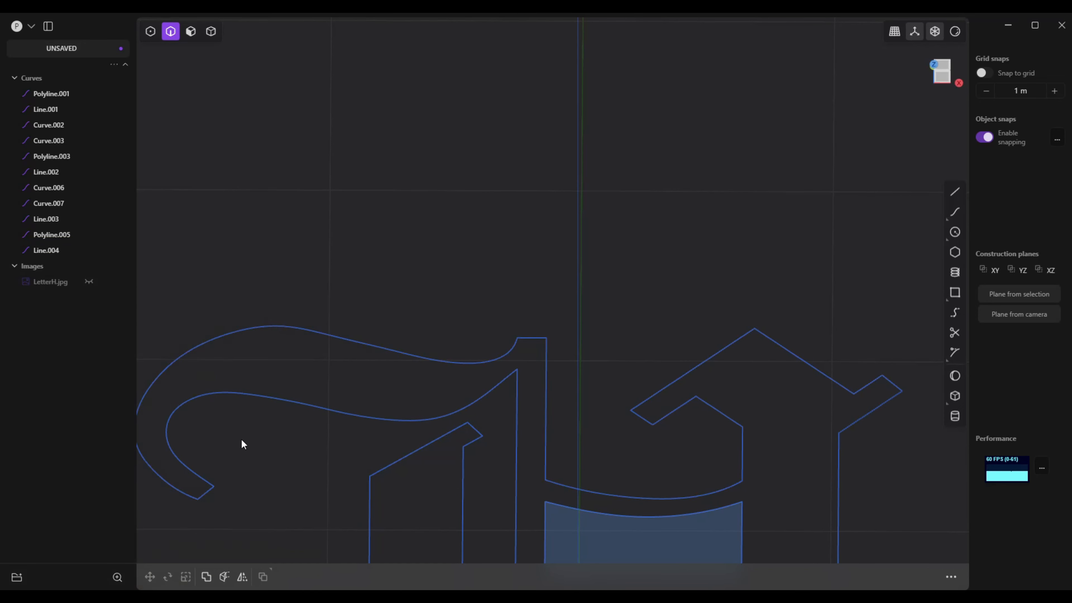
left_click(161, 487)
left_click(207, 492)
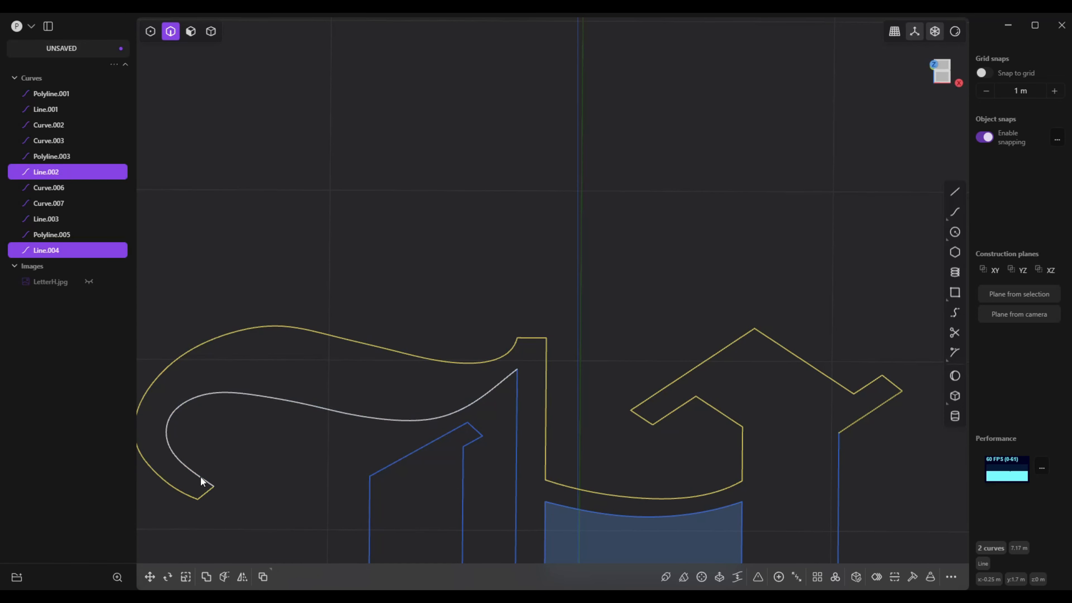
left_click(200, 476)
key("j")
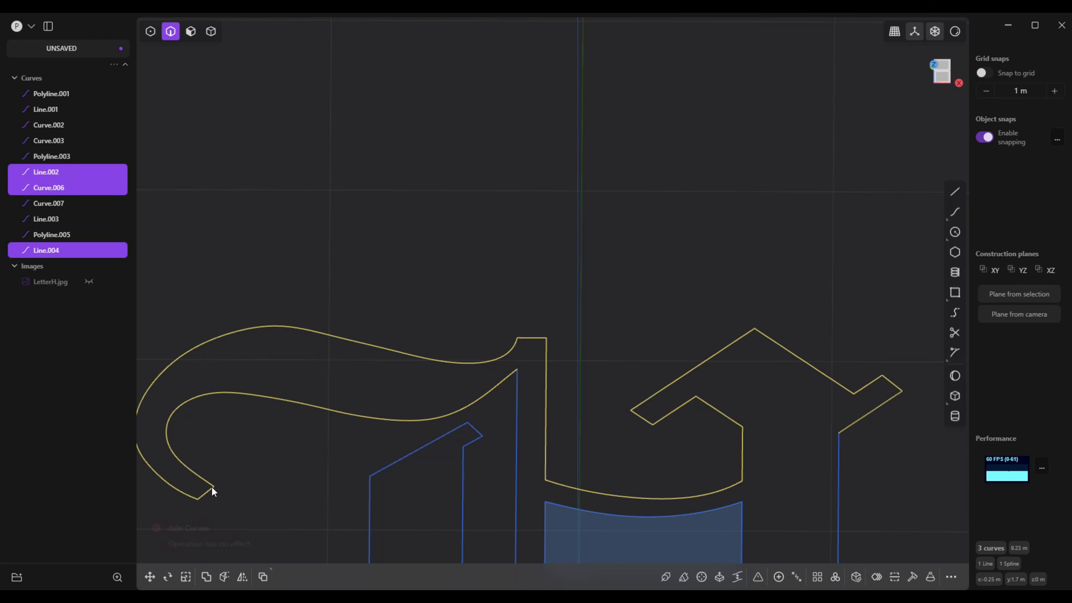
key("Escape")
left_click(209, 489)
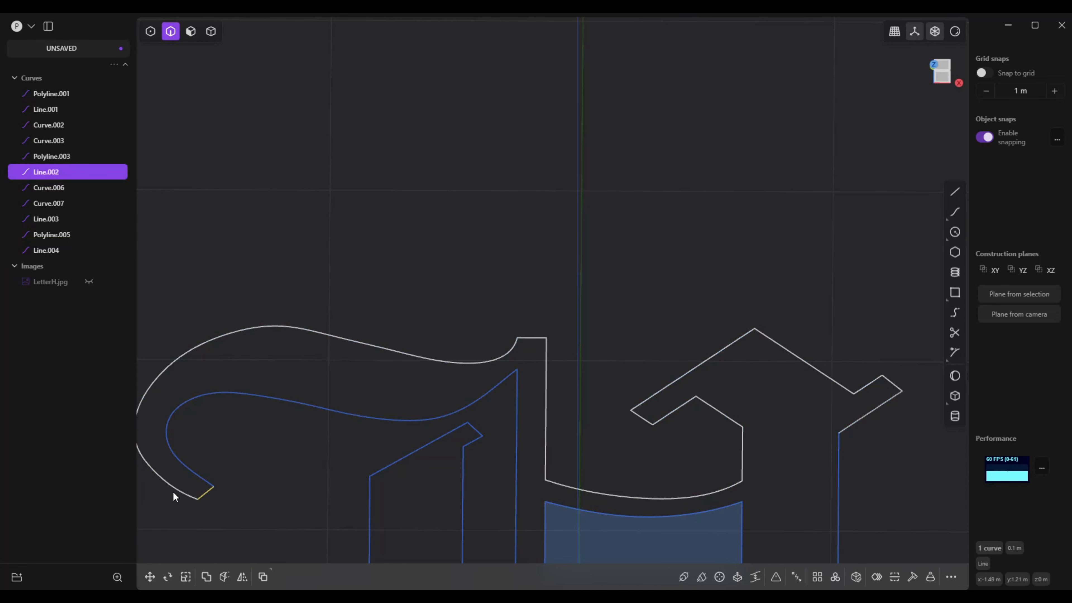
left_click(176, 490)
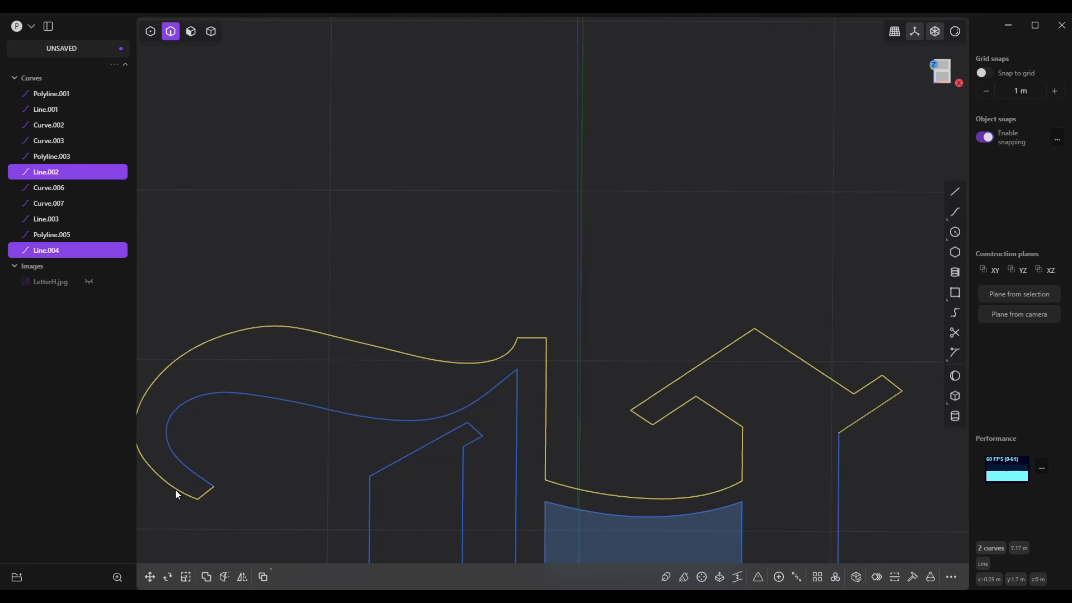
key("j")
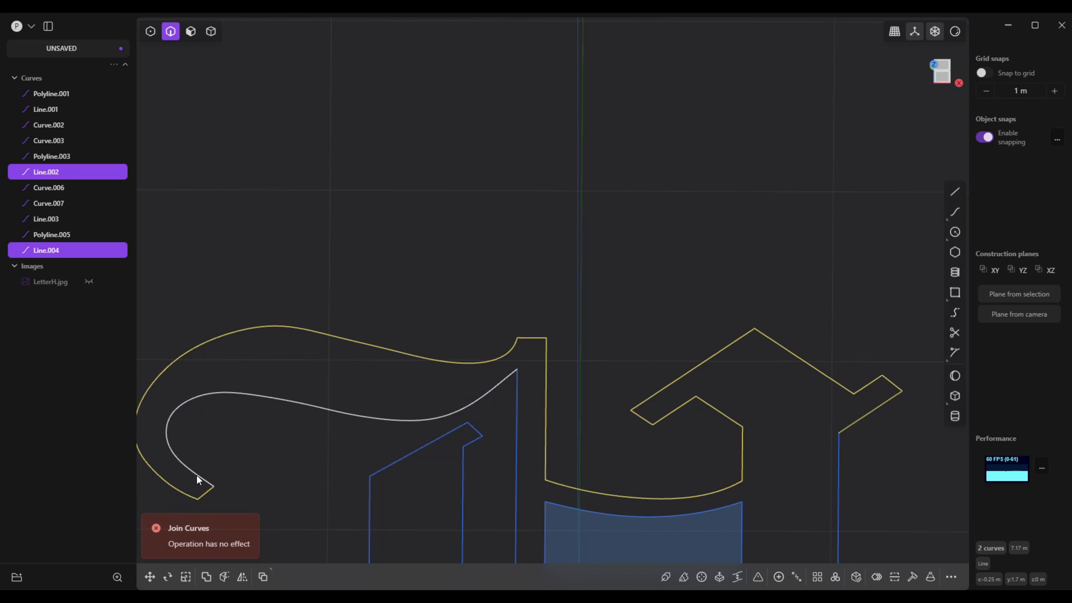
Flip to the bottom view and join the long outline of the stems and lower flourish with the main outline
left_click(197, 478)
left_click(510, 413)
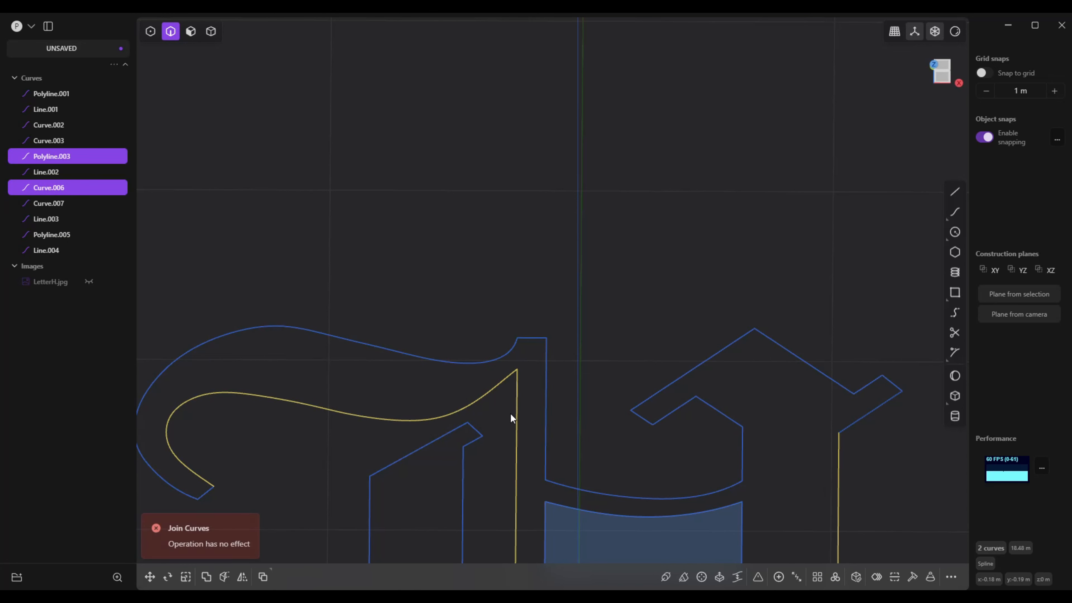
scroll(359, 405, "down", 5)
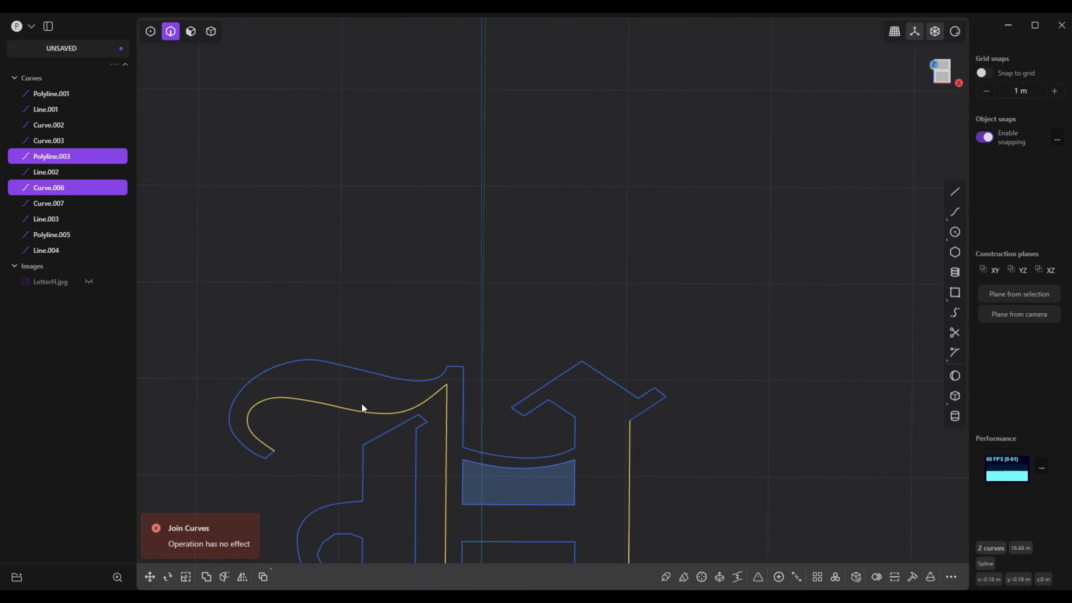
scroll(362, 408, "down", 2)
middle_click_drag(572, 425, 639, 329)
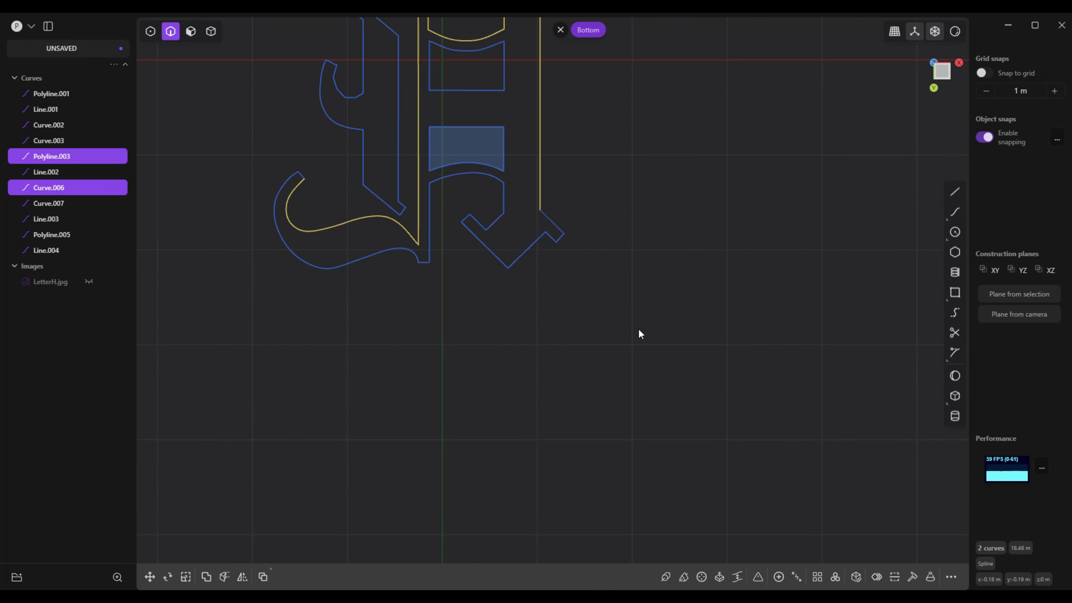
scroll(638, 356, "up", 2)
key("f")
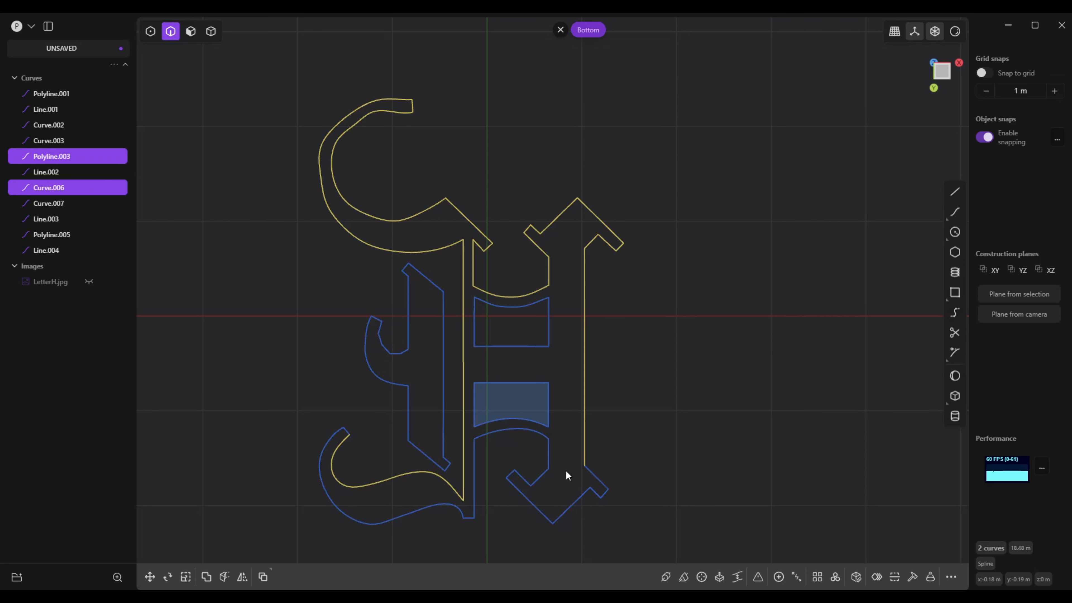
left_click(596, 485, "shift")
left_click(603, 496, "shift")
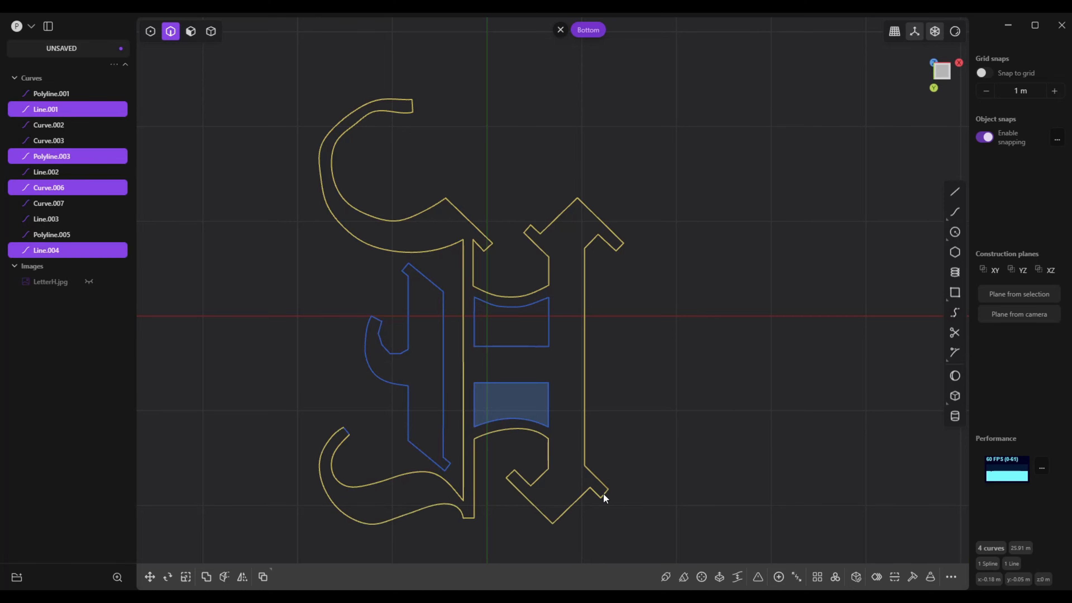
left_click(601, 495)
left_click(586, 451, "shift")
key("j")
left_click(588, 464)
left_click(585, 465)
Try again to join the hook tip's short edge with the main outline and the hook's inner curve
left_click(347, 432, "shift")
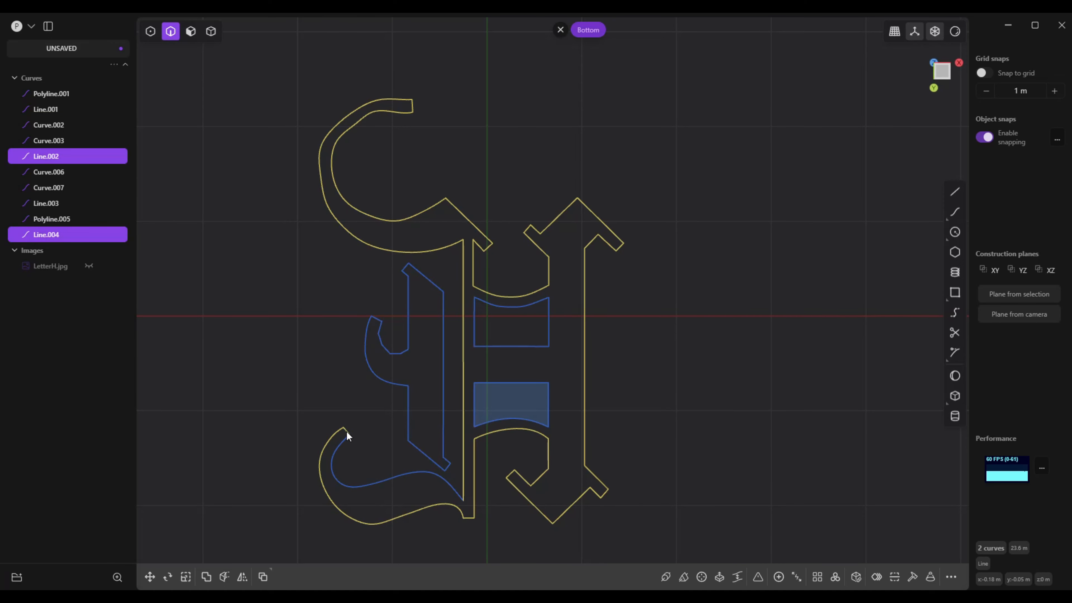
key("j")
left_click(346, 432)
left_click(341, 444, "shift")
left_click(333, 510)
scroll(326, 463, "up", 5)
left_click(423, 371)
left_click(442, 371)
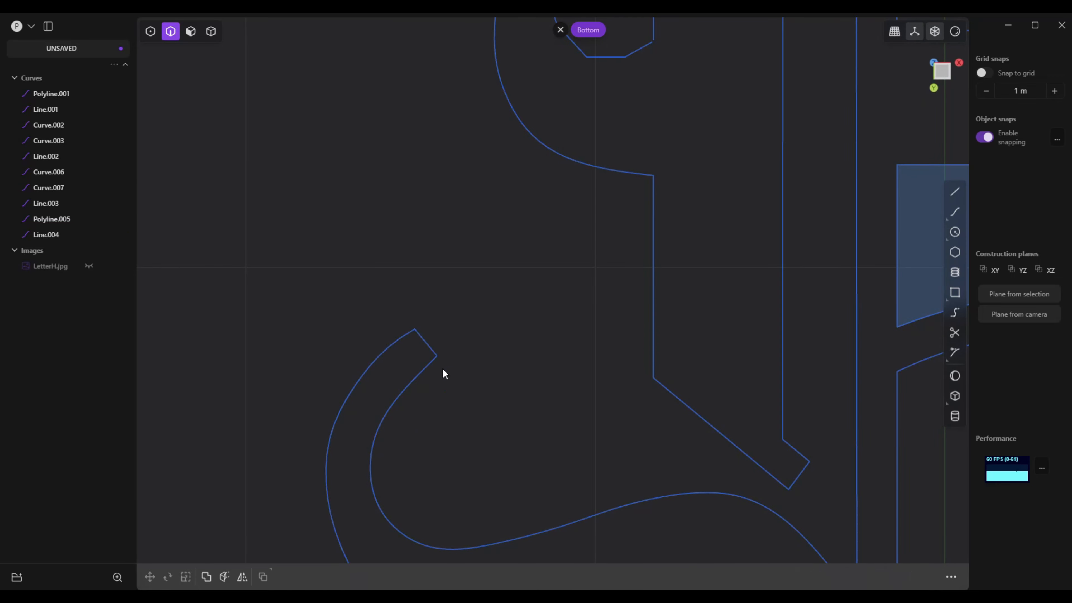
left_click(401, 337)
left_click(425, 342, "shift")
left_click(422, 368, "shift")
key("j")
left_click(422, 386)
Examine the letter in face and control point selection modes for gaps that keep the outline from closing
key("3")
scroll(431, 389, "down", 5)
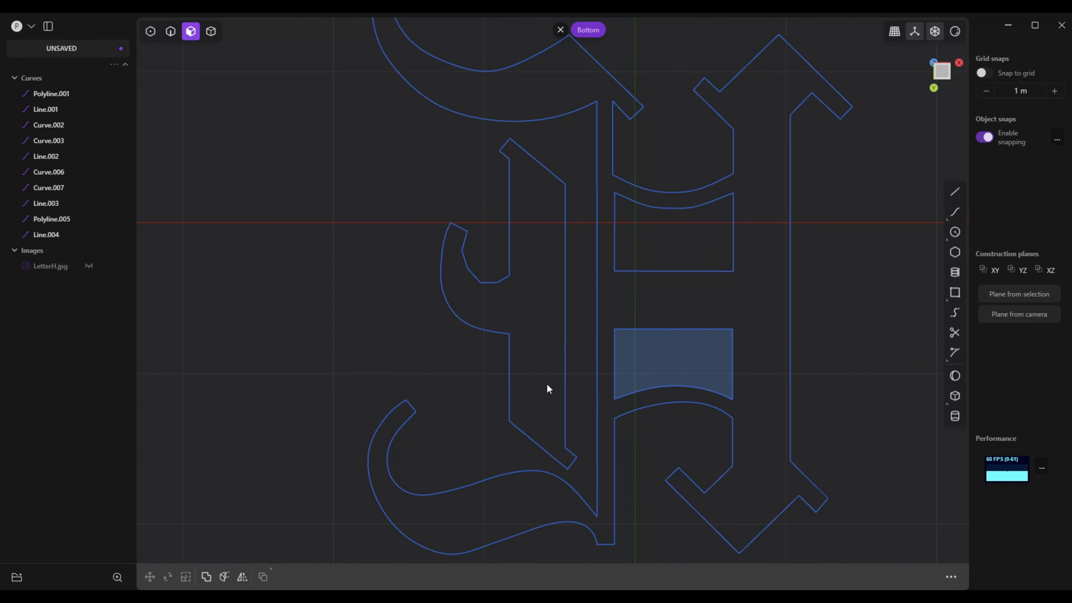
middle_click_drag(547, 388, 511, 397, "shift")
scroll(512, 381, "down", 3)
scroll(511, 204, "up", 4)
left_click(150, 31)
left_click(377, 144)
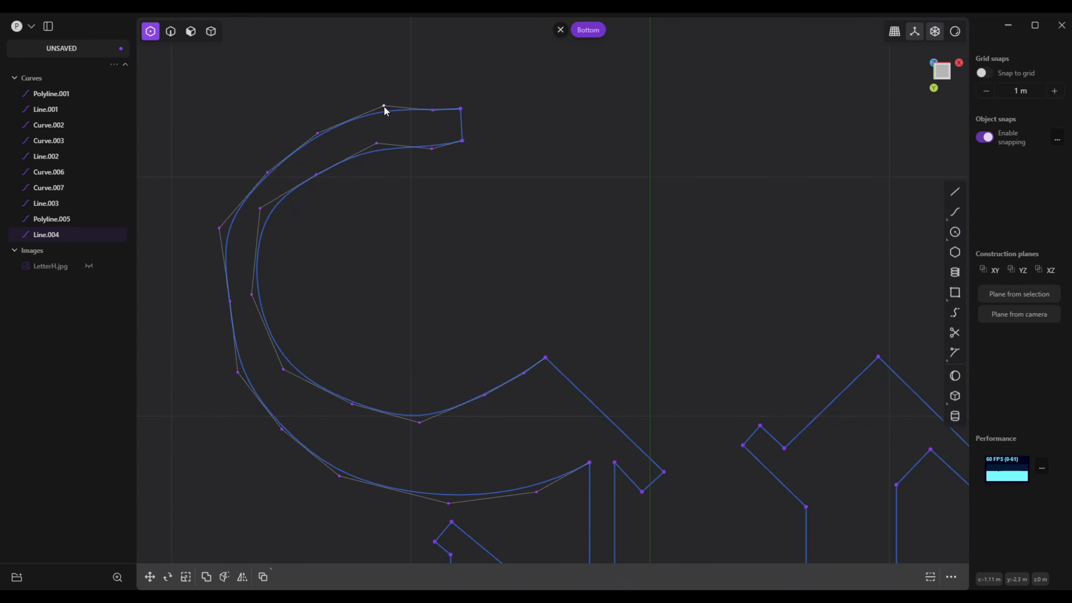
scroll(283, 410, "down", 5)
middle_click_drag(282, 410, 344, 88, "shift")
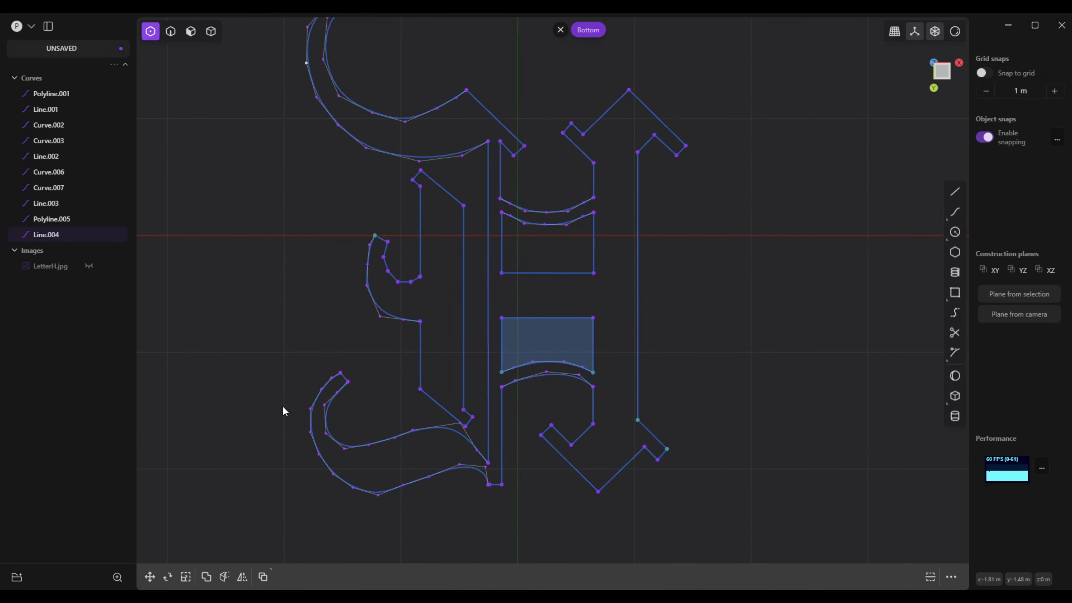
Try to join the short slanted edge at the end of the right stem with the main outline
key("2")
left_click(664, 436)
left_click(648, 403, "shift")
key("j")
left_click(660, 431)
middle_click_drag(685, 532, 687, 469, "shift")
scroll(667, 393, "up", 8)
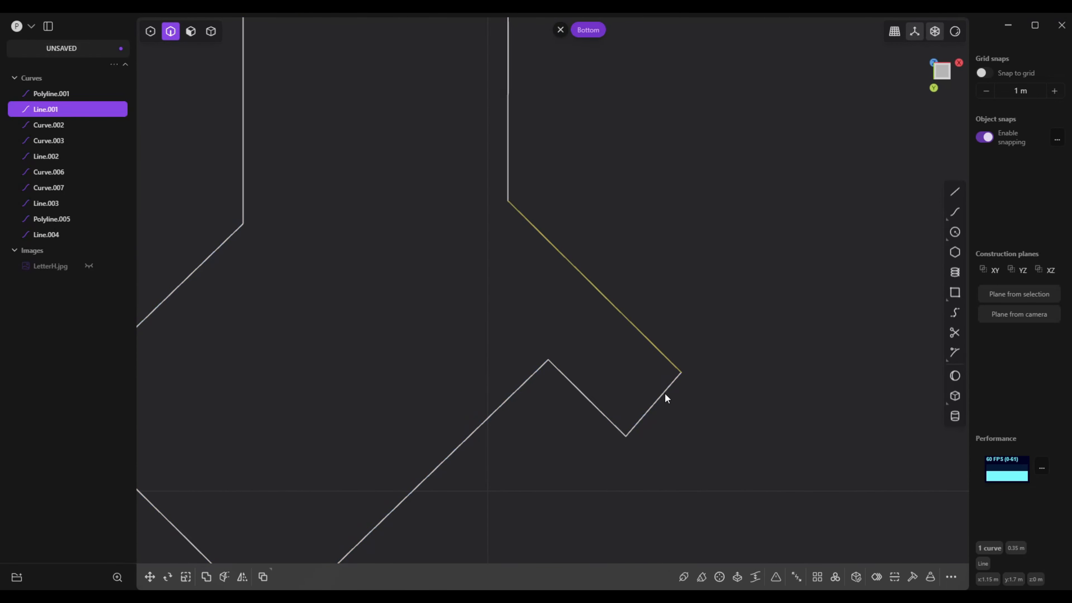
left_click(666, 394, "shift")
left_click(52, 235, "shift")
scroll(407, 256, "down", 5)
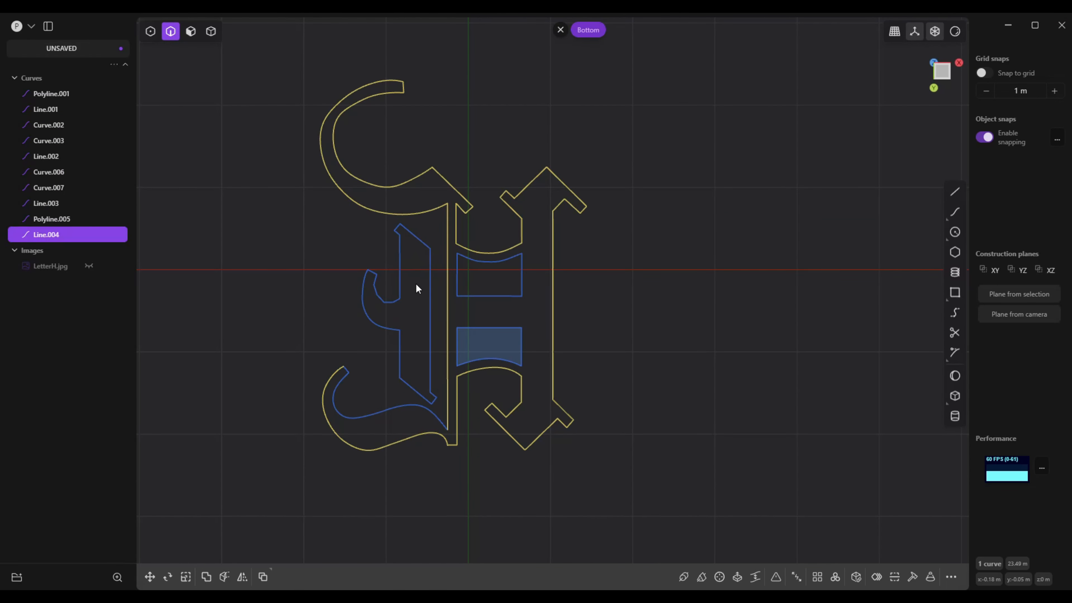
Draw a short line bridging the gap between the small hook's faceted inner edge and the adjacent vertical edge
left_click(379, 304)
left_click(370, 276, "shift")
left_click(370, 277, "shift")
left_click(367, 271, "shift")
scroll(369, 298, "up", 8)
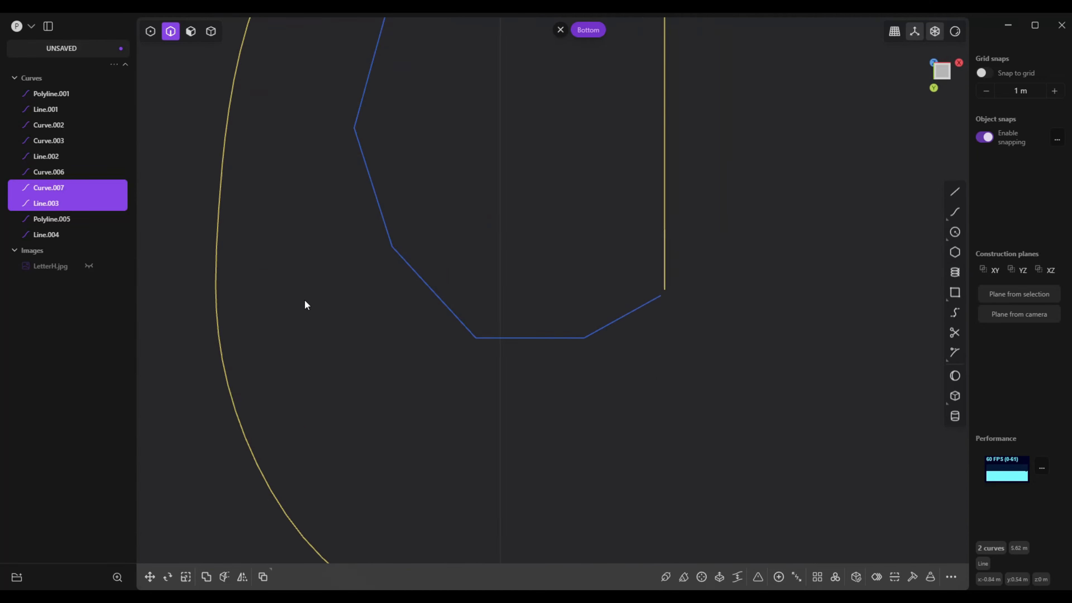
key("shift+a")
left_click(634, 305)
left_click(633, 314)
right_click(633, 313)
Move the loose vertex at the small hook's tip onto the adjoining line end to close the detached left shape
scroll(414, 297, "up", 6)
left_click_drag(421, 291, 428, 279)
scroll(462, 333, "down", 10)
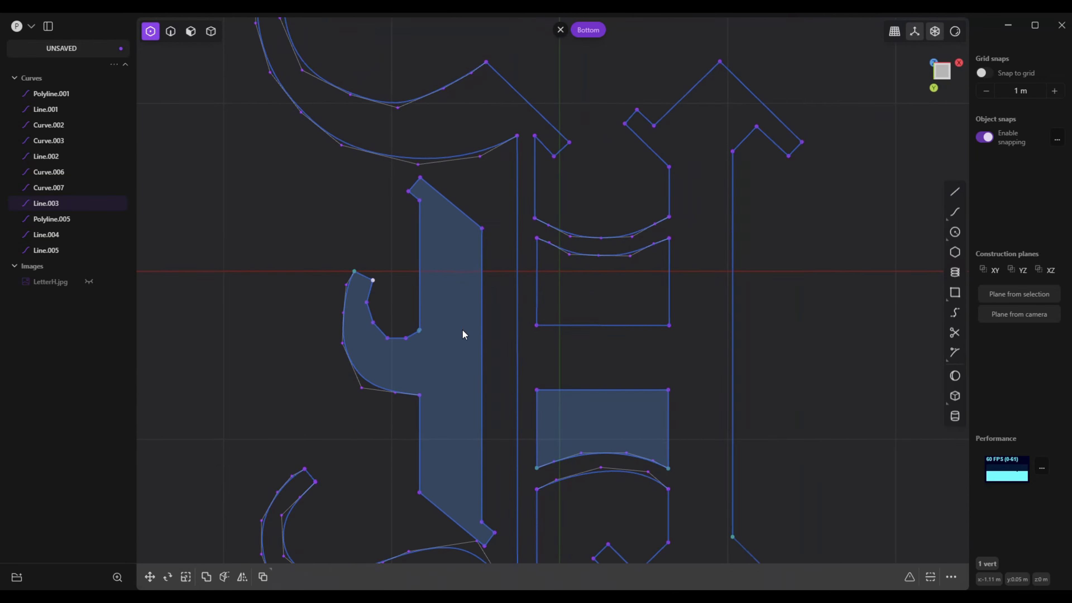
Draw a short line connecting the large hook's inner curve end to the nearby end of the left stem's edge
middle_click_drag(466, 346, 498, 182, "shift")
scroll(500, 329, "up", 10)
left_click(955, 192)
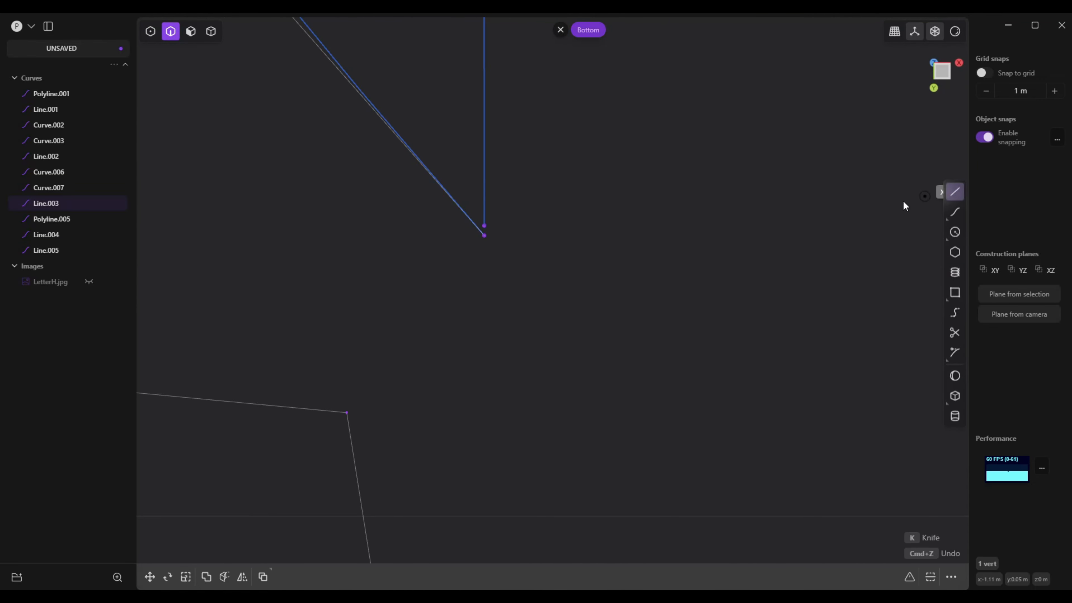
left_click(485, 231)
left_click(486, 236)
right_click(485, 236)
scroll(481, 341, "down", 8)
Draw a short line closing the gap at the inner corner of the large hook's tip
scroll(481, 339, "up", 6)
scroll(480, 339, "up", 4)
key("shift+a")
left_click(539, 372)
left_click(542, 380)
right_click(542, 381)
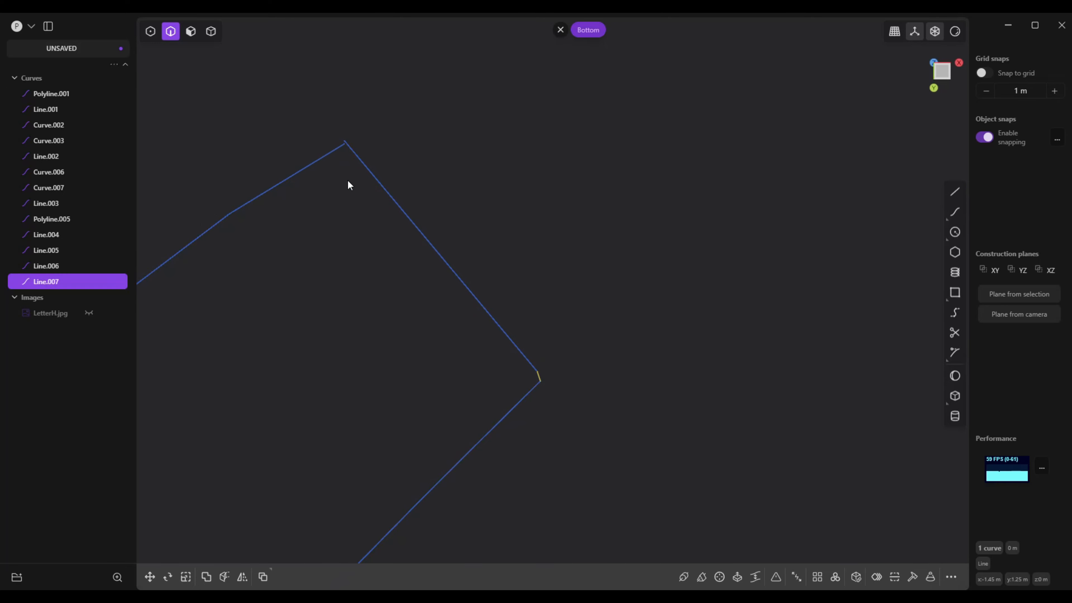
Move the tip edge's end vertex to the outer corner of the large hook's tip and bridge the remaining gap with a line
scroll(347, 185, "up", 6)
key("1")
left_click_drag(441, 228, 442, 247)
left_click(955, 192)
left_click(440, 247)
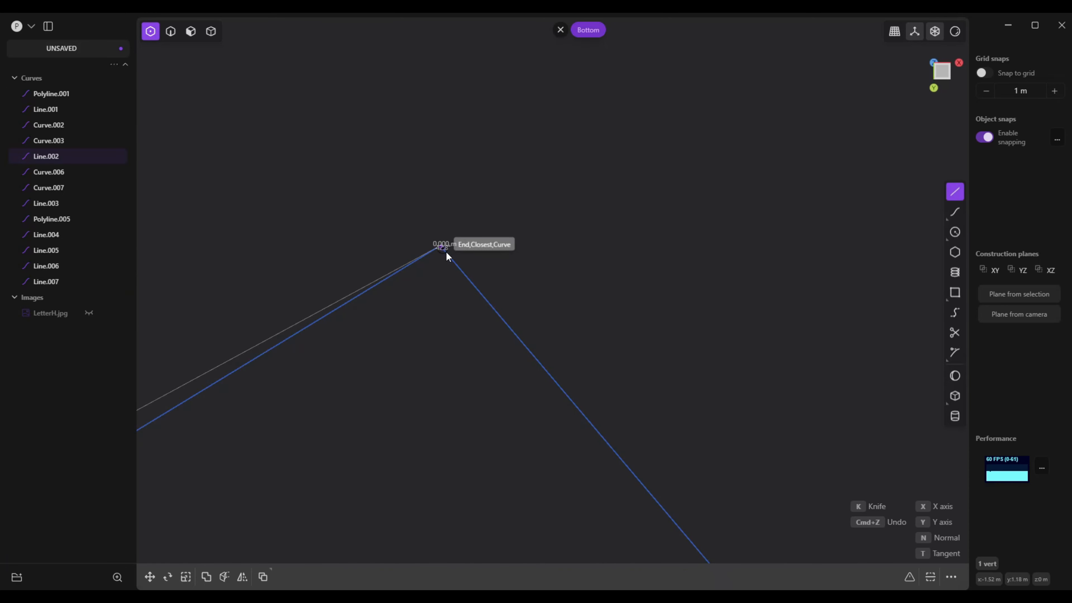
left_click(446, 252)
right_click(445, 252)
scroll(487, 337, "down", 15)
scroll(488, 341, "up", 4)
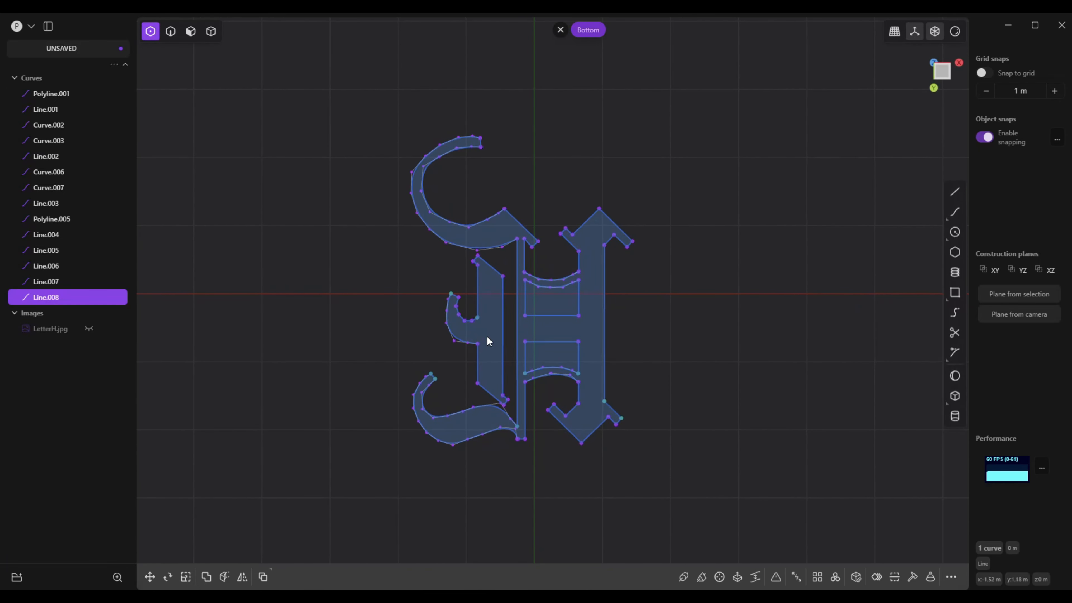
scroll(494, 353, "up", 6)
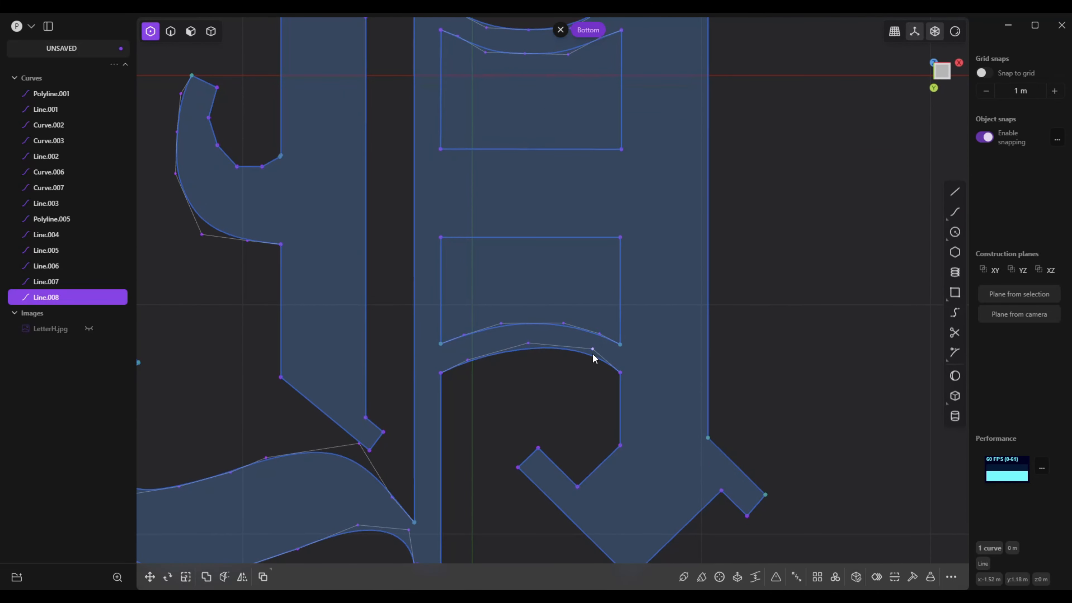
Nudge the control vertex near the right end of the arch curve beneath the lower counter slightly downward to smooth the arch
left_click_drag(591, 351, 591, 352)
left_click(590, 355)
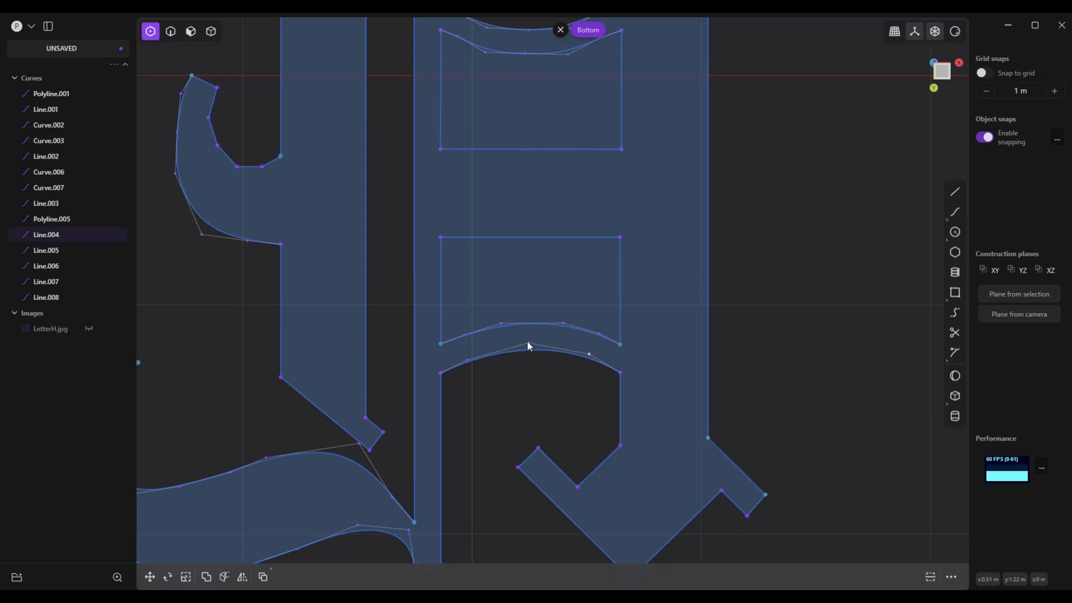
scroll(527, 347, "down", 5)
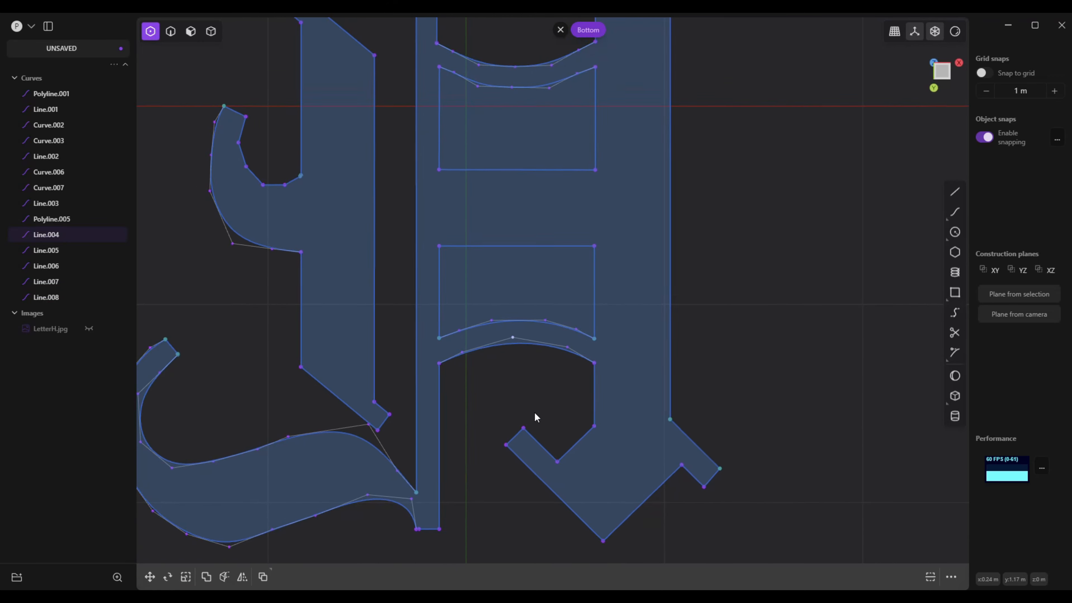
scroll(600, 438, "up", 10)
scroll(547, 300, "down", 6)
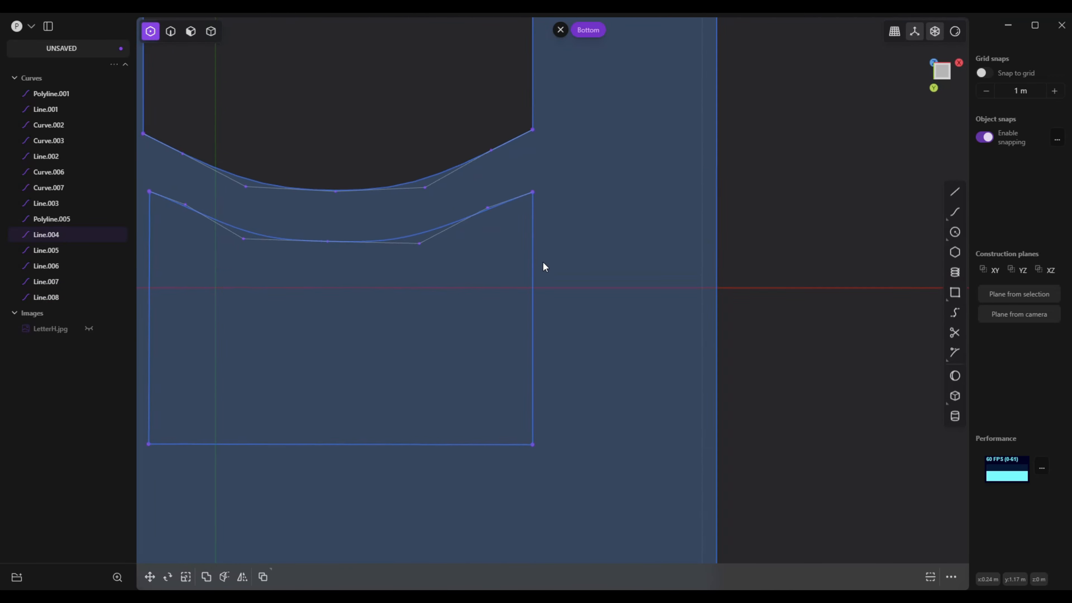
scroll(518, 321, "down", 8)
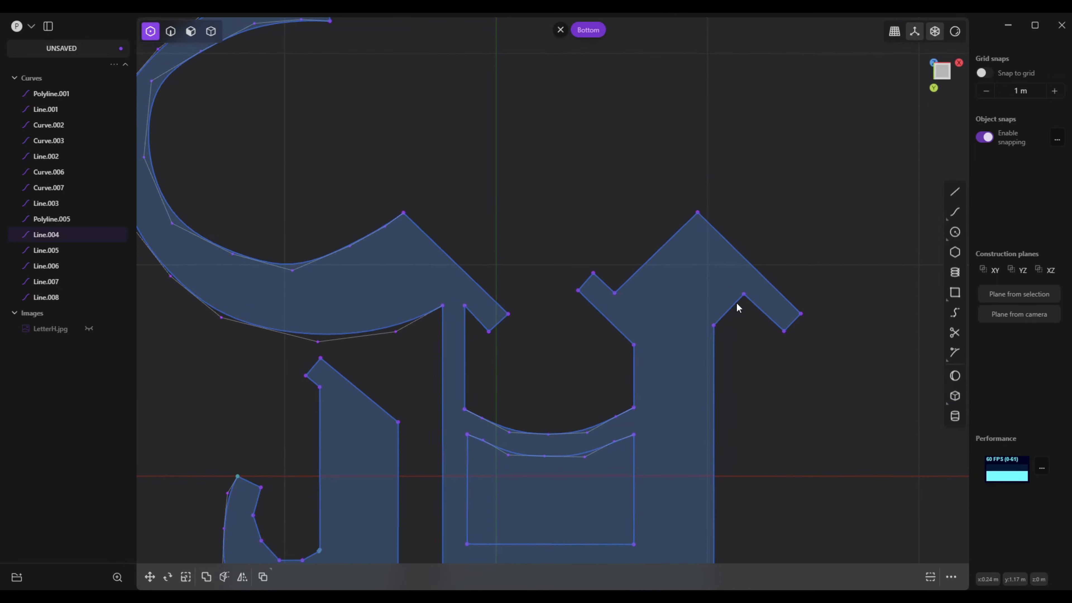
scroll(646, 359, "up", 5)
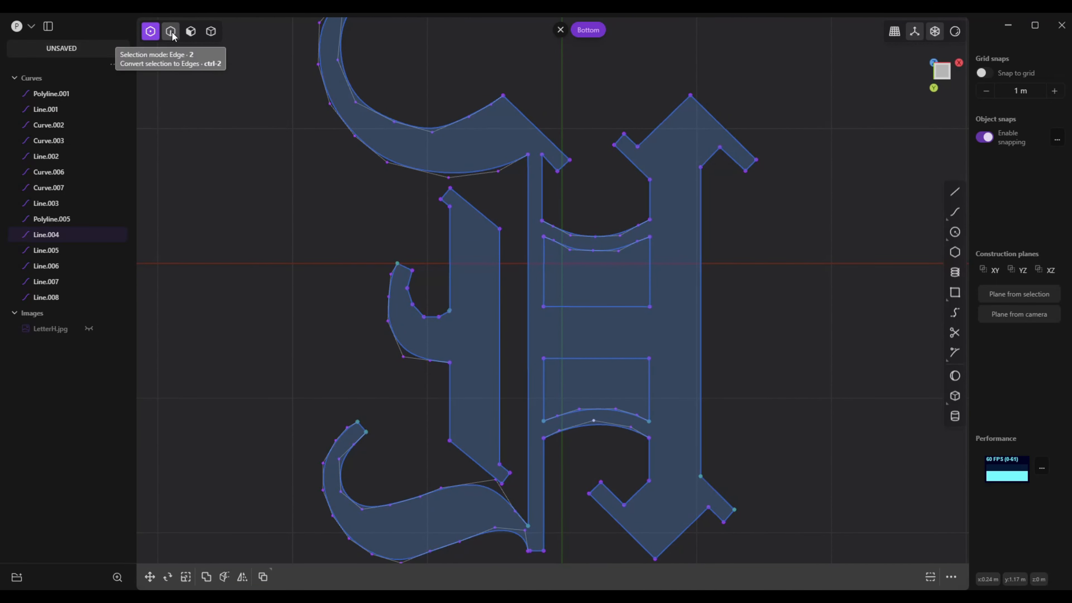
left_click(191, 32)
left_click(412, 150)
key("e")
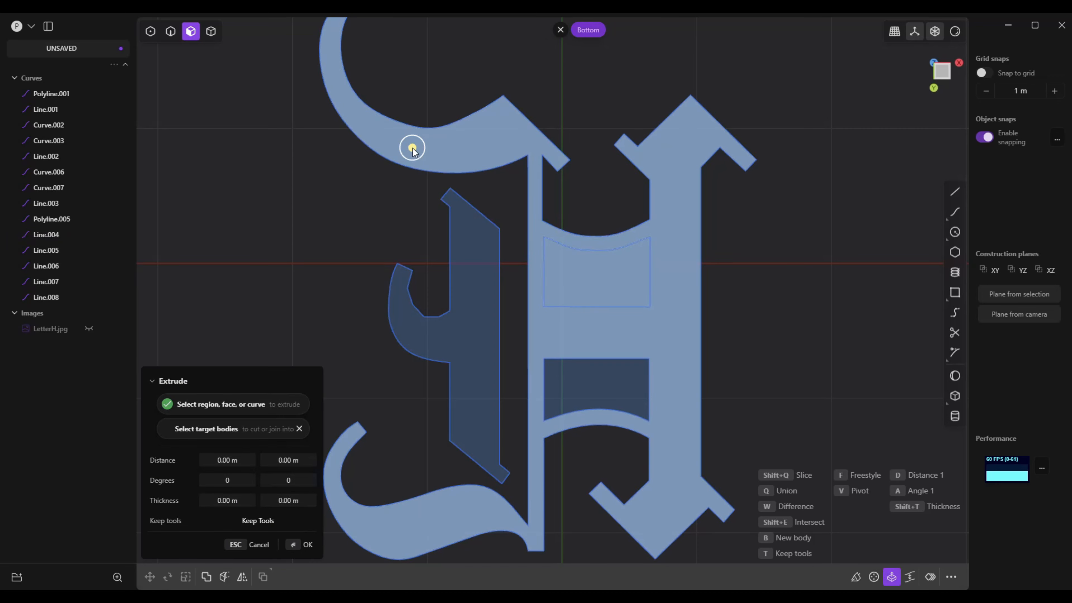
left_click(486, 313)
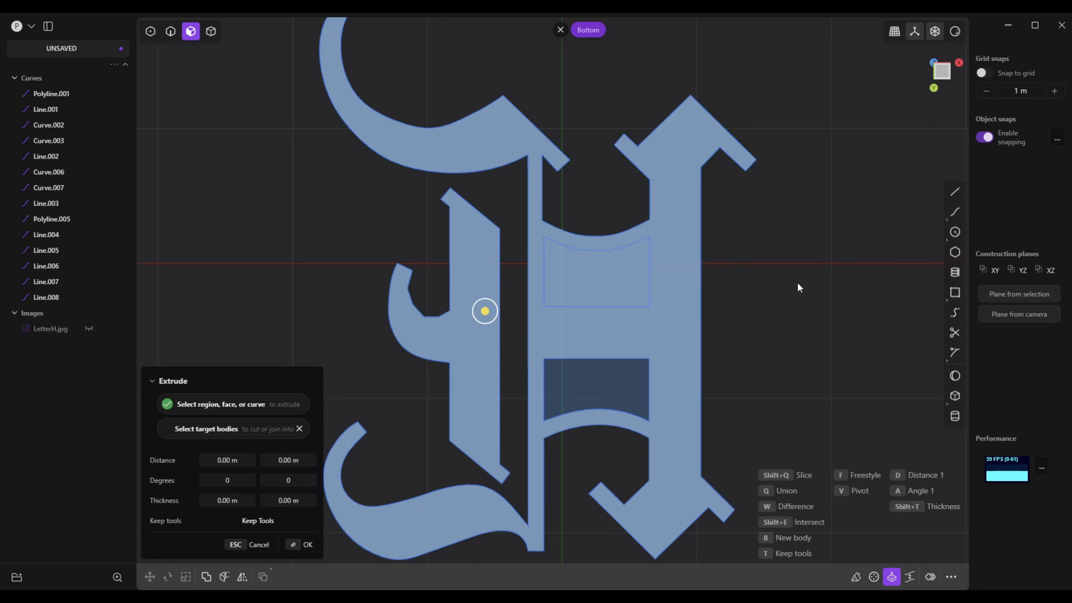
left_click(603, 286)
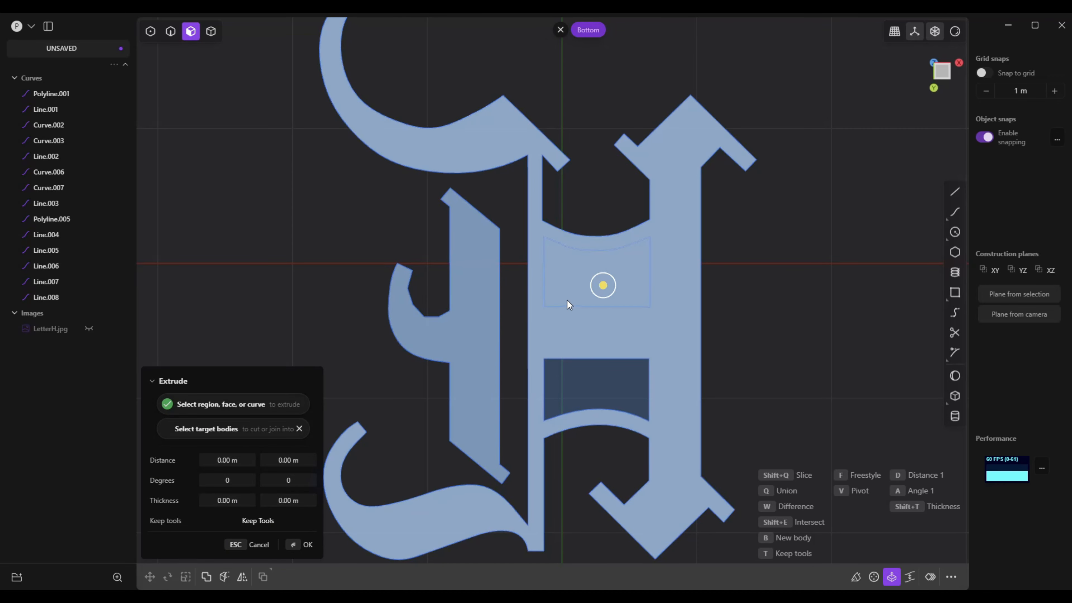
key("Escape")
Draw a short line closing the gap at the upper-left corner of the H's upper counter
scroll(658, 322, "up", 8)
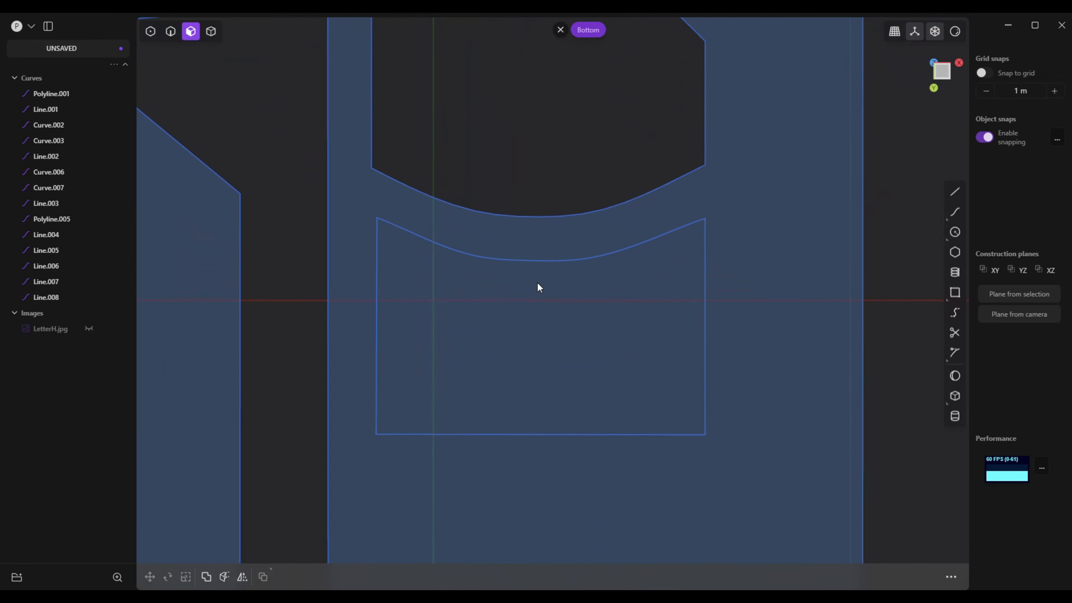
scroll(598, 286, "up", 3)
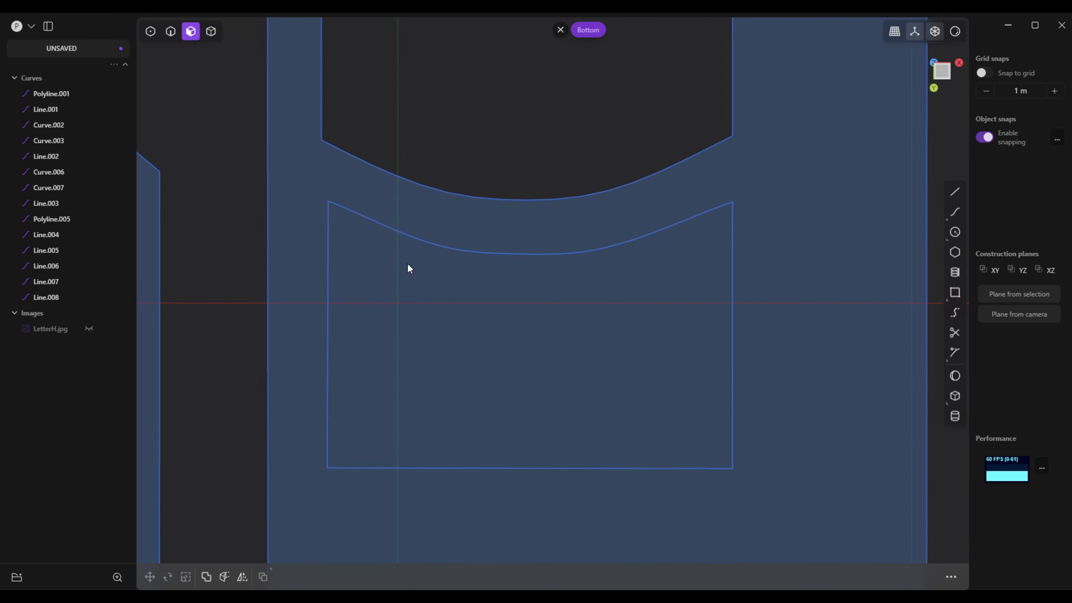
scroll(407, 263, "up", 5)
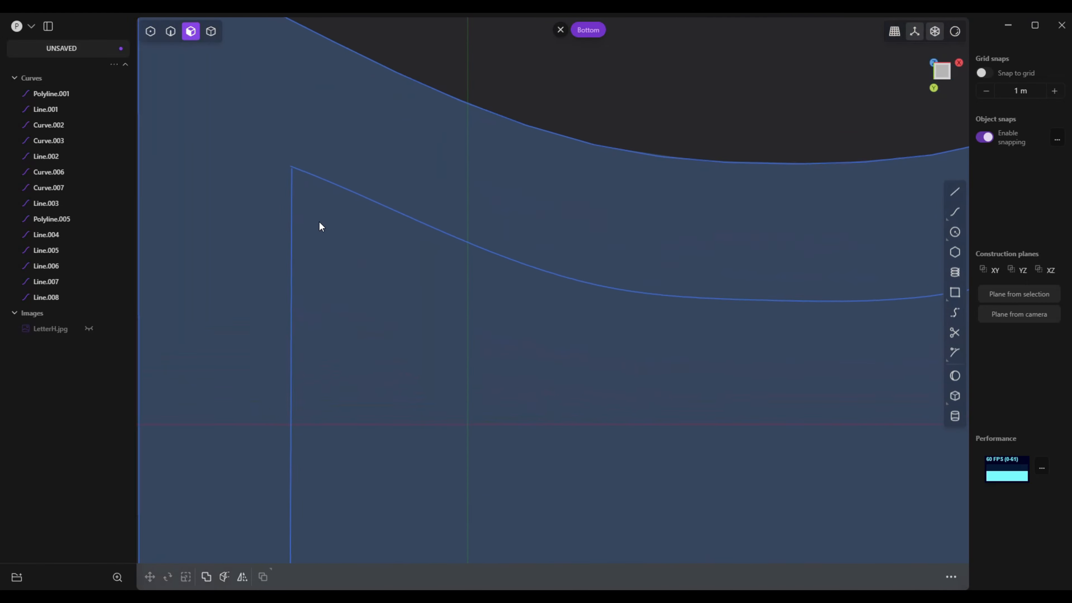
scroll(319, 223, "up", 5)
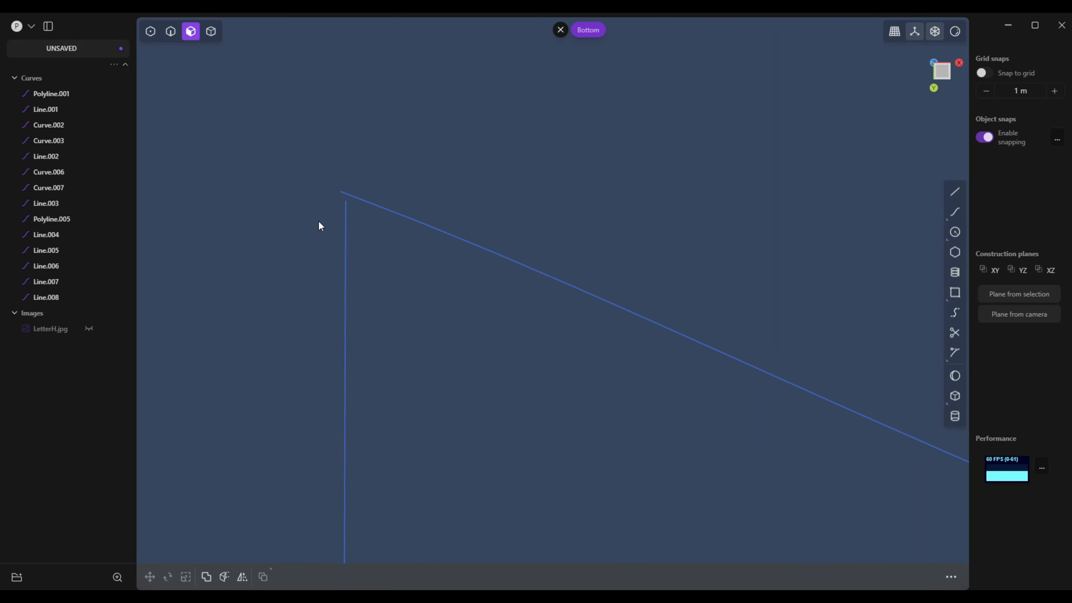
scroll(319, 223, "up", 5)
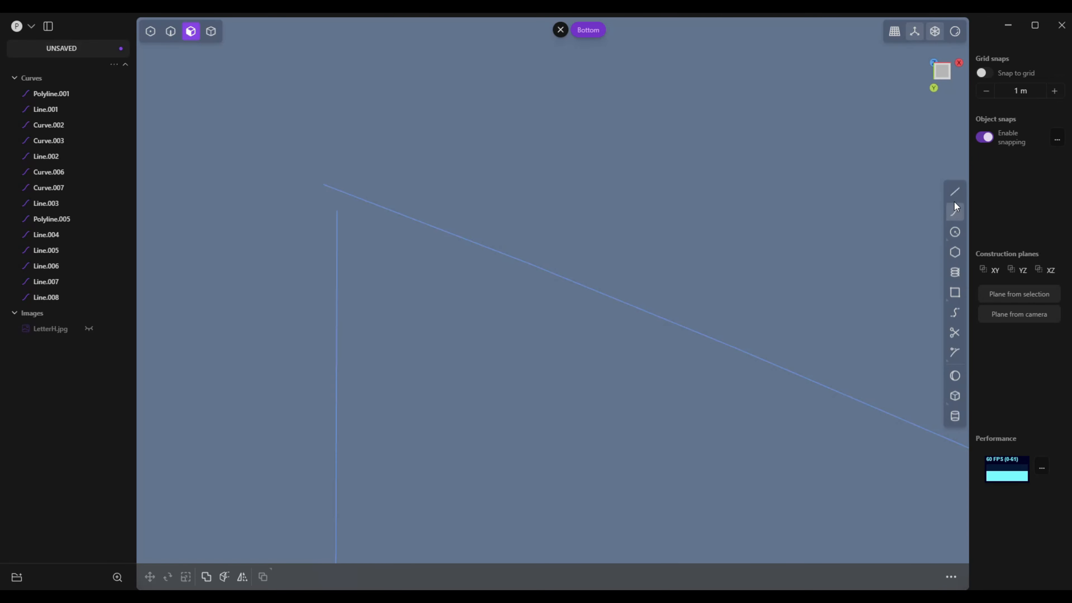
left_click(329, 190)
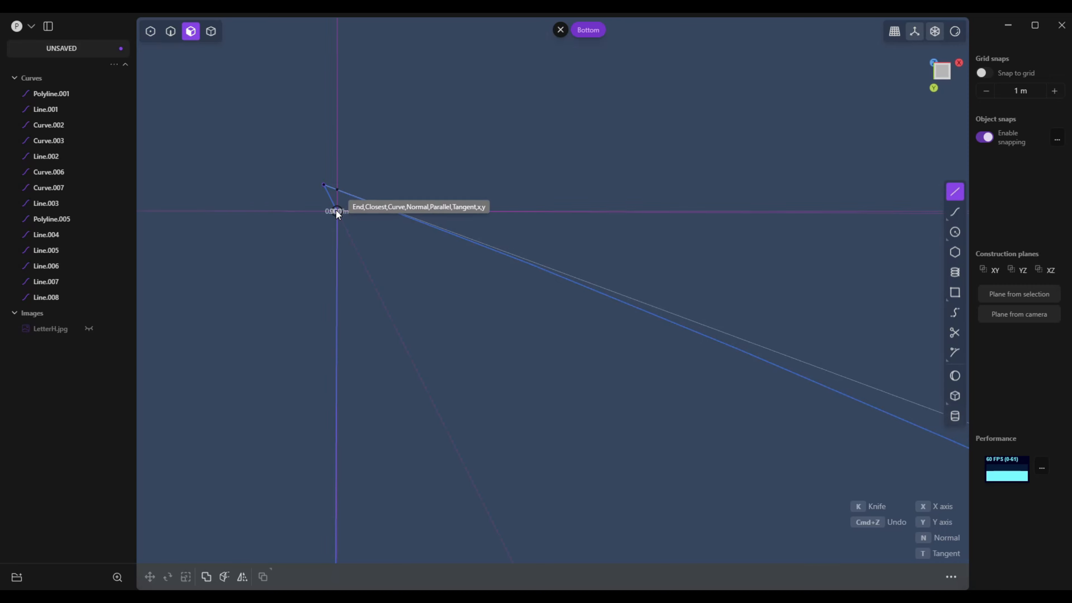
left_click(336, 209)
Examine the remaining corners and edges of the upper counter and the surrounding outline for open gaps
scroll(425, 358, "down", 2)
scroll(512, 383, "down", 7)
scroll(541, 387, "right", 6)
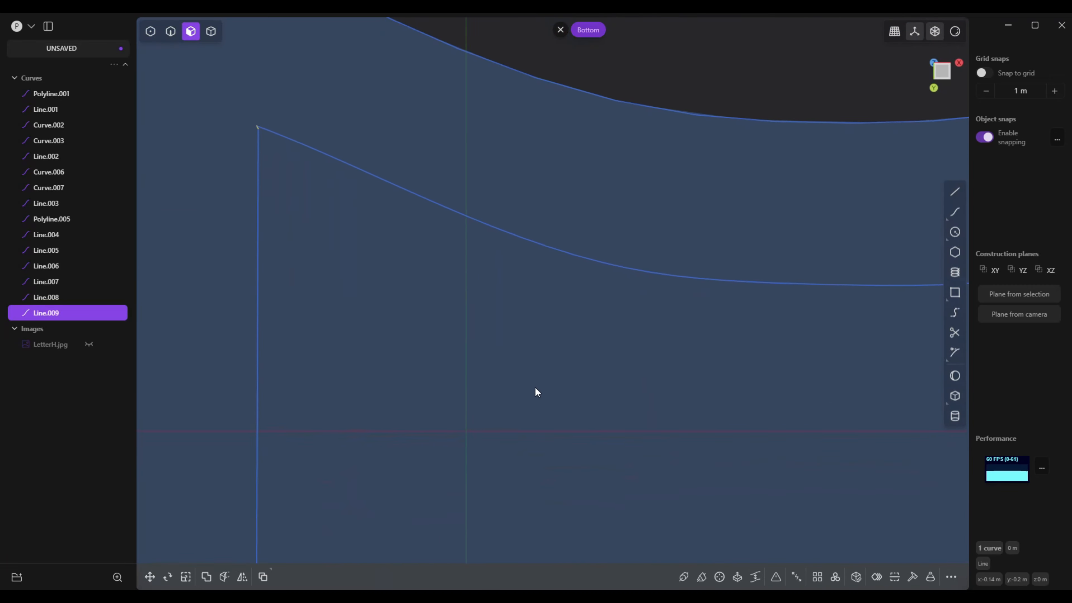
scroll(540, 387, "right", 8)
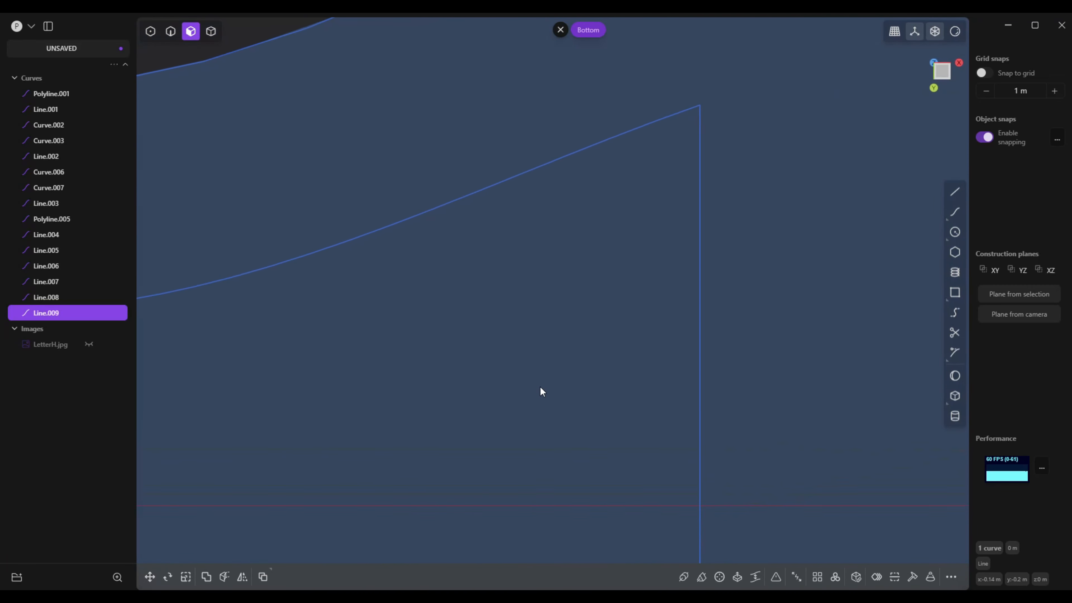
scroll(541, 387, "right", 4)
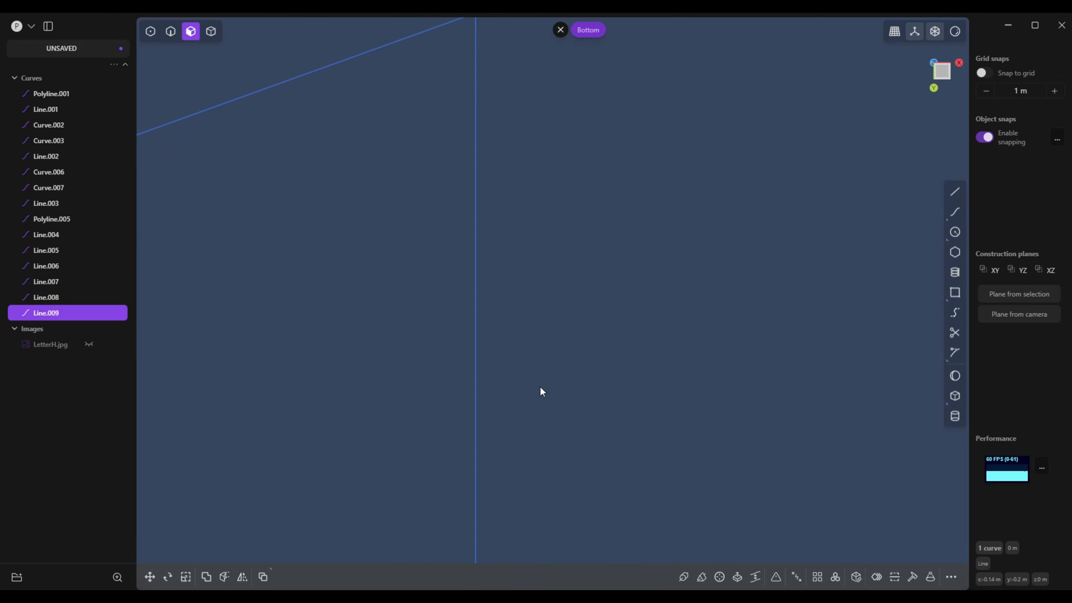
scroll(540, 387, "left", 3)
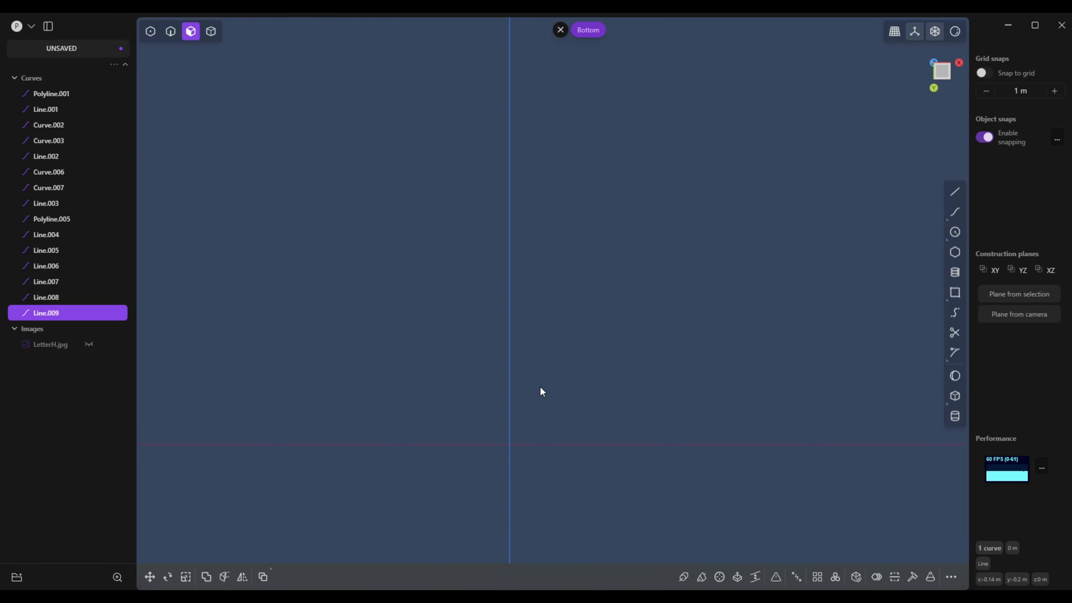
scroll(540, 386, "down", 3)
scroll(540, 387, "left", 5)
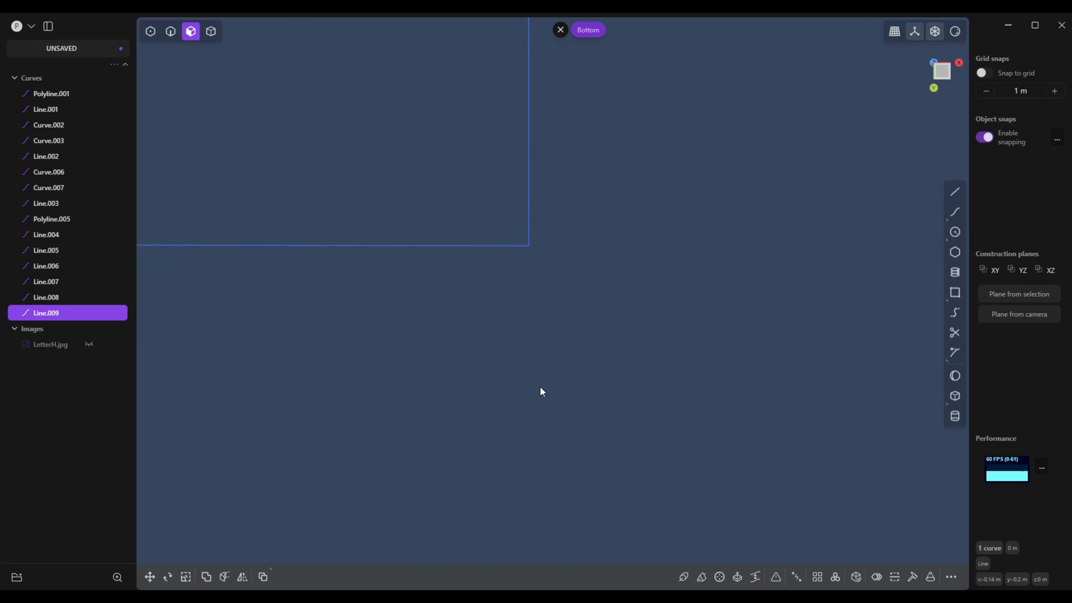
scroll(540, 387, "left", 3)
scroll(541, 387, "down", 5)
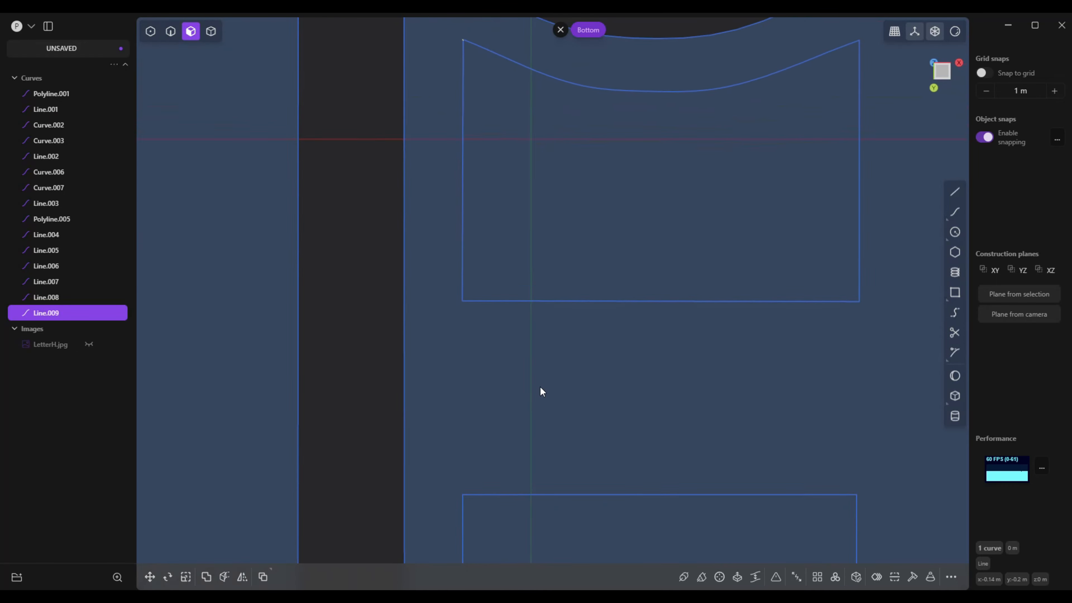
scroll(541, 386, "left", 1)
scroll(540, 387, "up", 1)
scroll(521, 386, "down", 6)
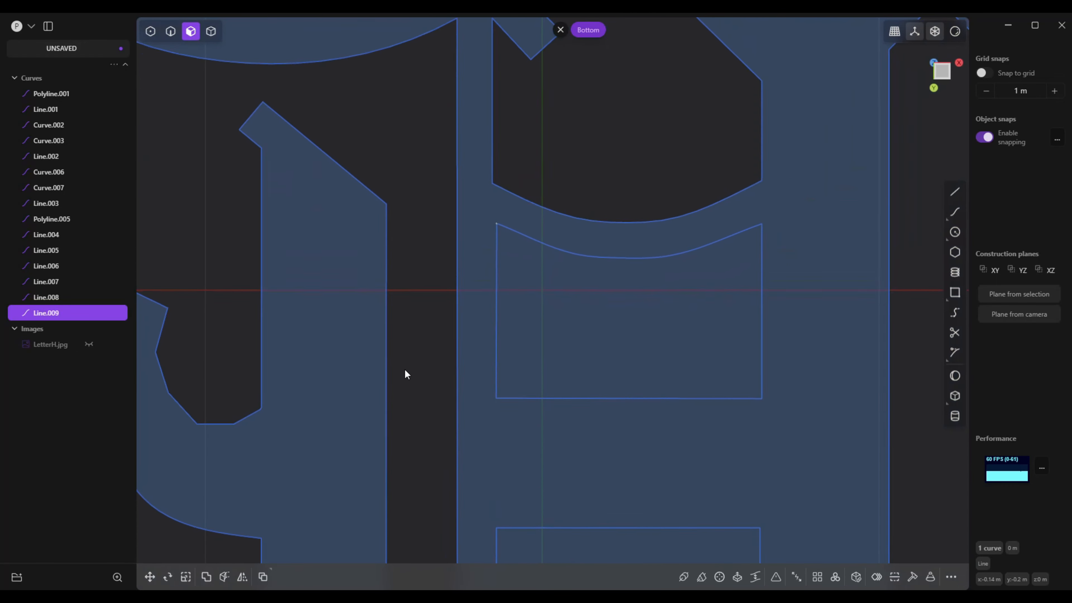
scroll(212, 148, "down", 4)
scroll(420, 250, "down", 4)
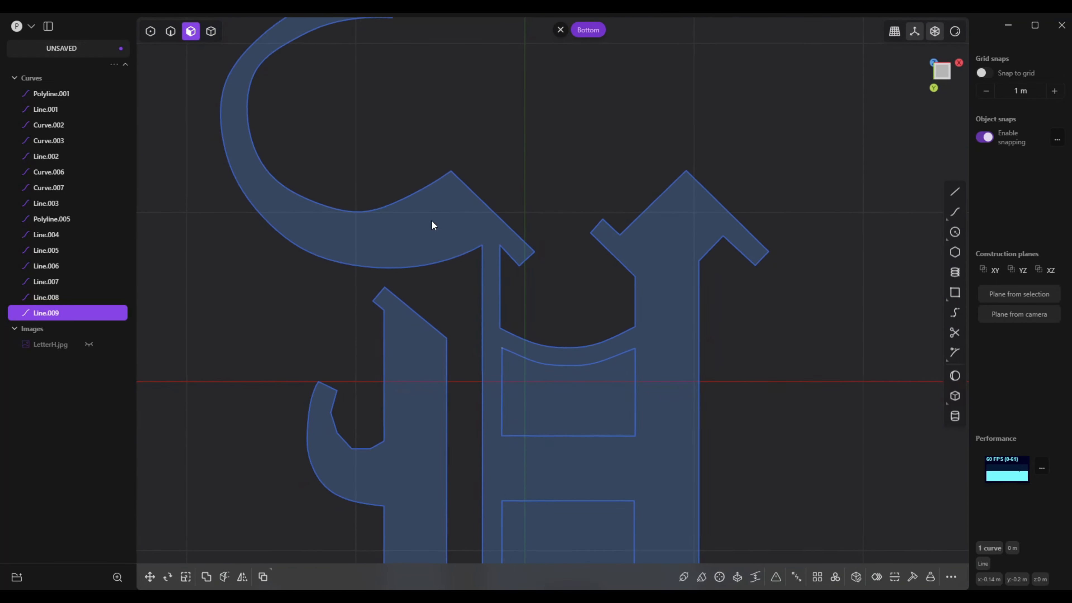
left_click(668, 301)
key("e")
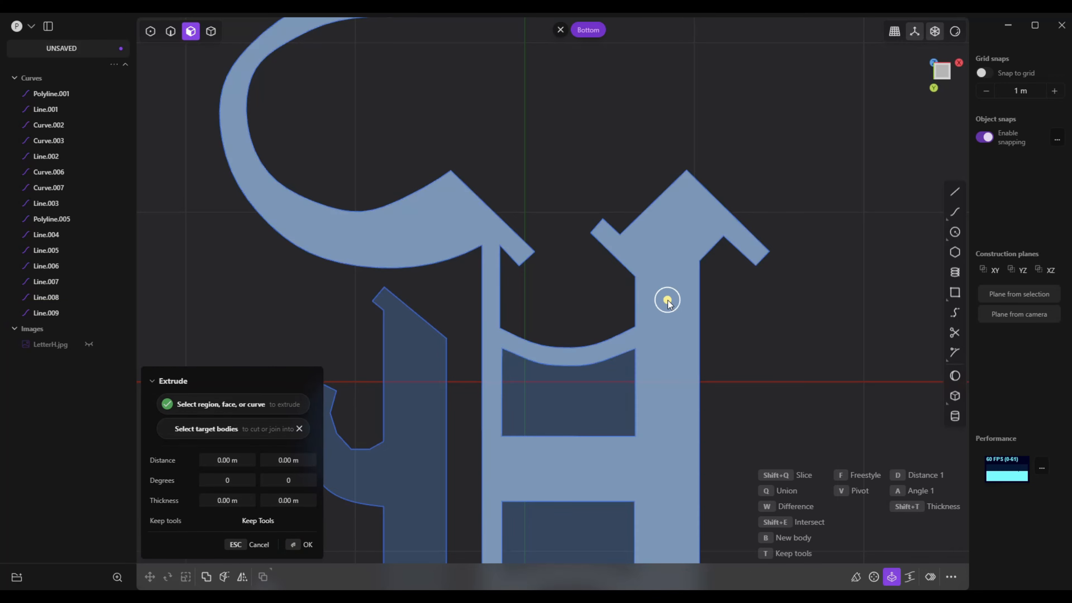
scroll(668, 315, "down", 6)
right_click_drag(668, 332, 689, 292)
scroll(528, 376, "up", 1)
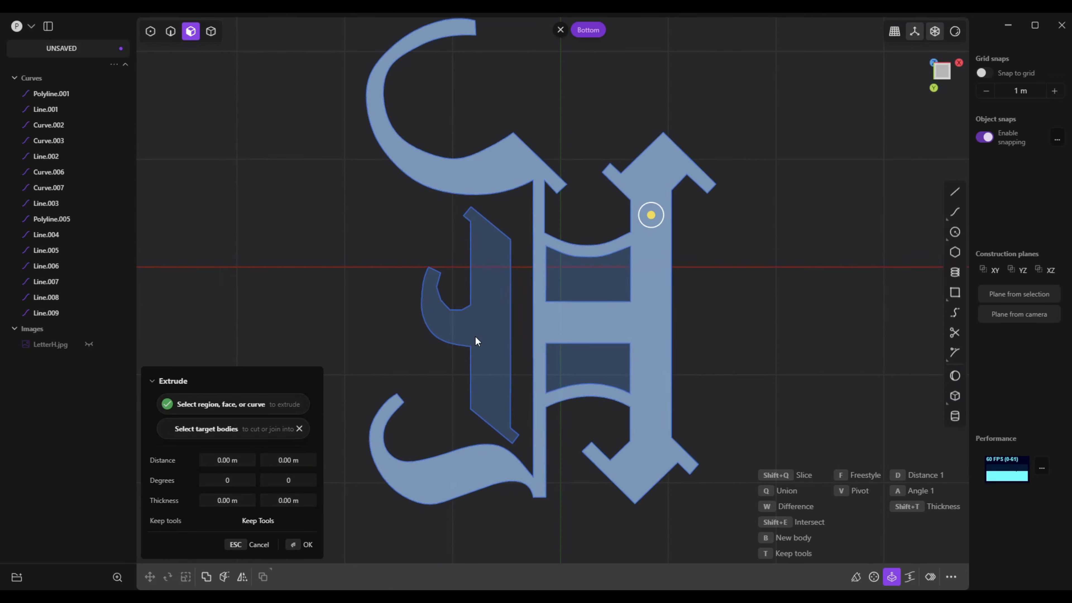
Move a lower vertex of the polyline on the small hook's inner edge slightly up and to the right
scroll(475, 336, "up", 10)
scroll(439, 314, "up", 3)
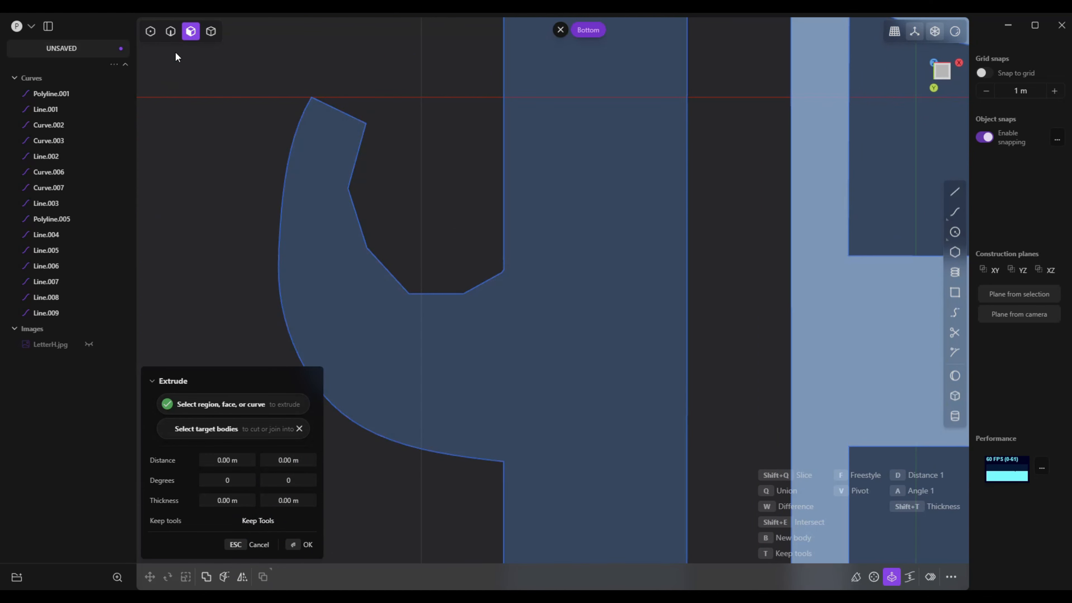
left_click(151, 31)
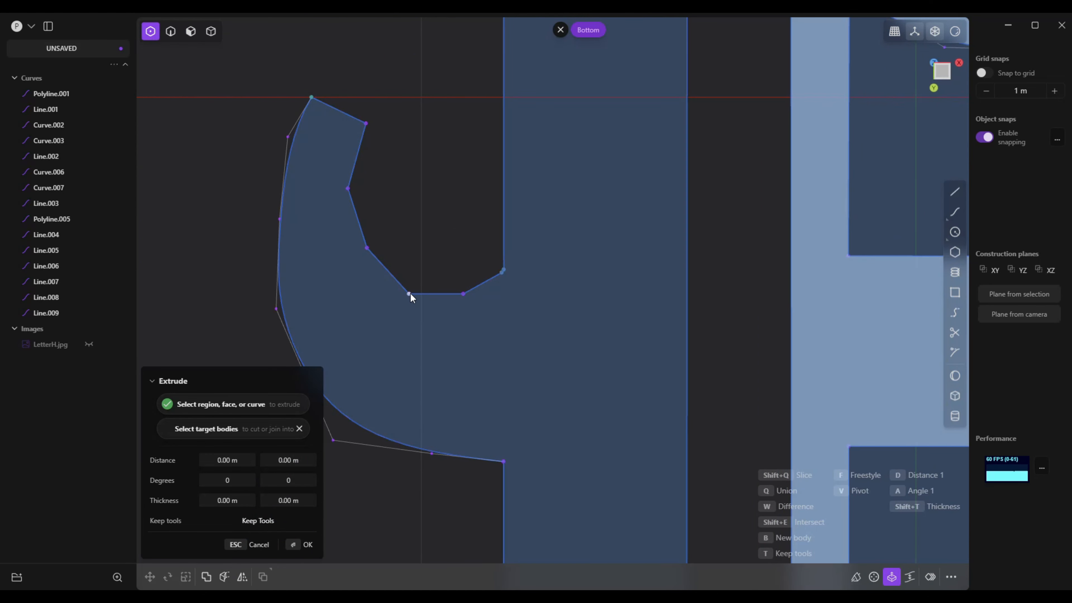
left_click_drag(409, 293, 416, 283)
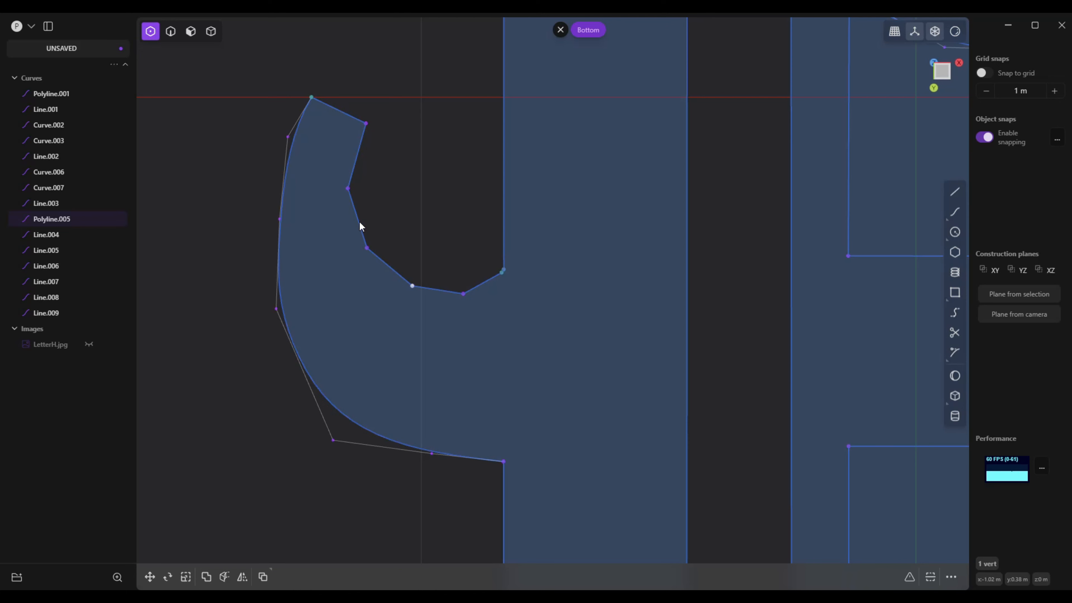
left_click(354, 161)
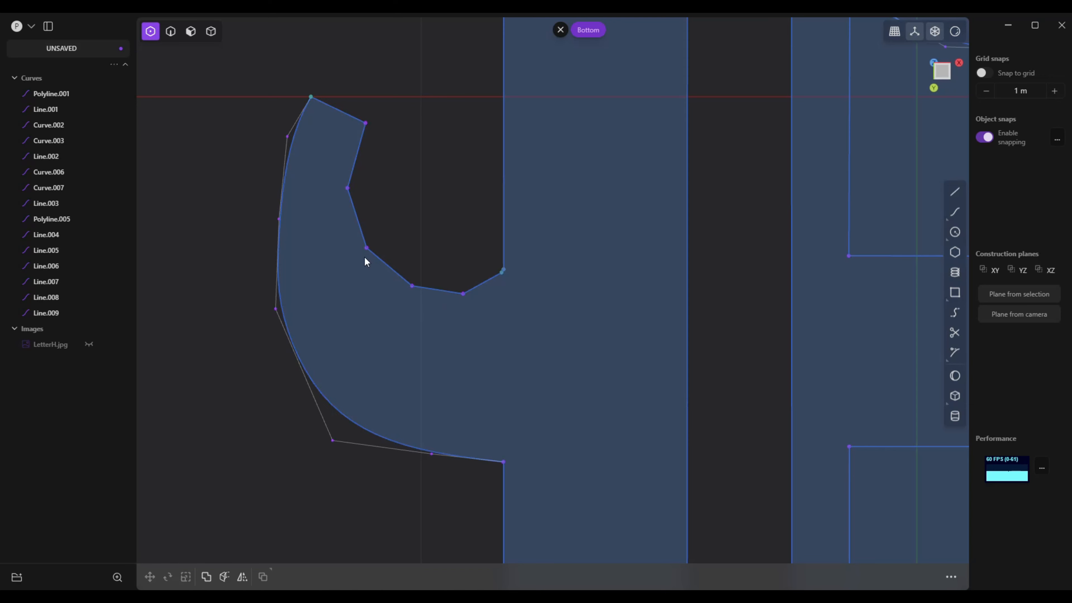
Delete the angular polyline that forms the small hook's inner edge
left_click(169, 32)
left_click(446, 295)
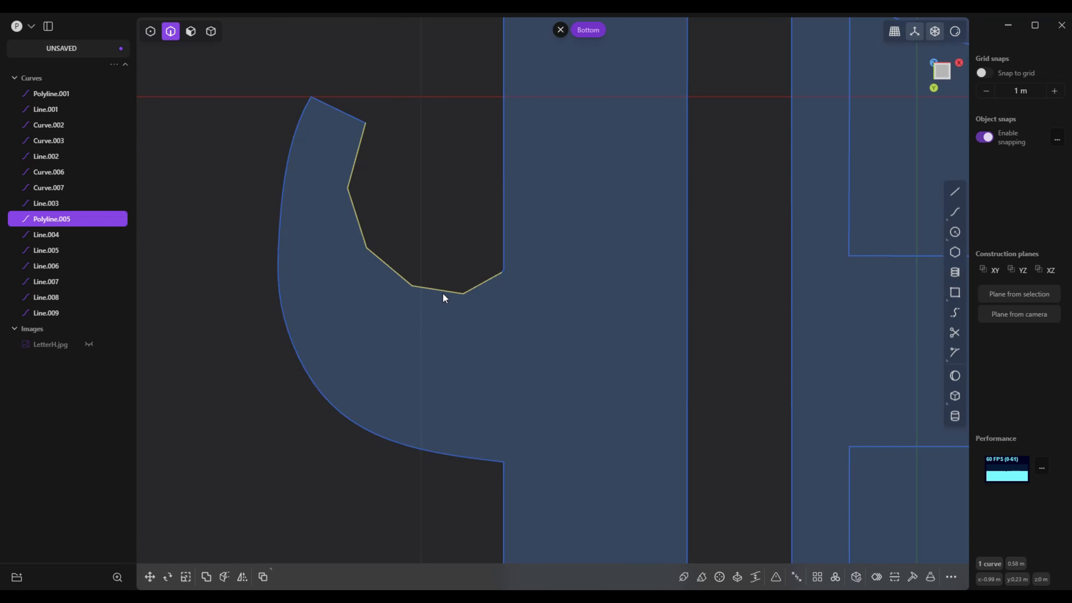
key("Delete")
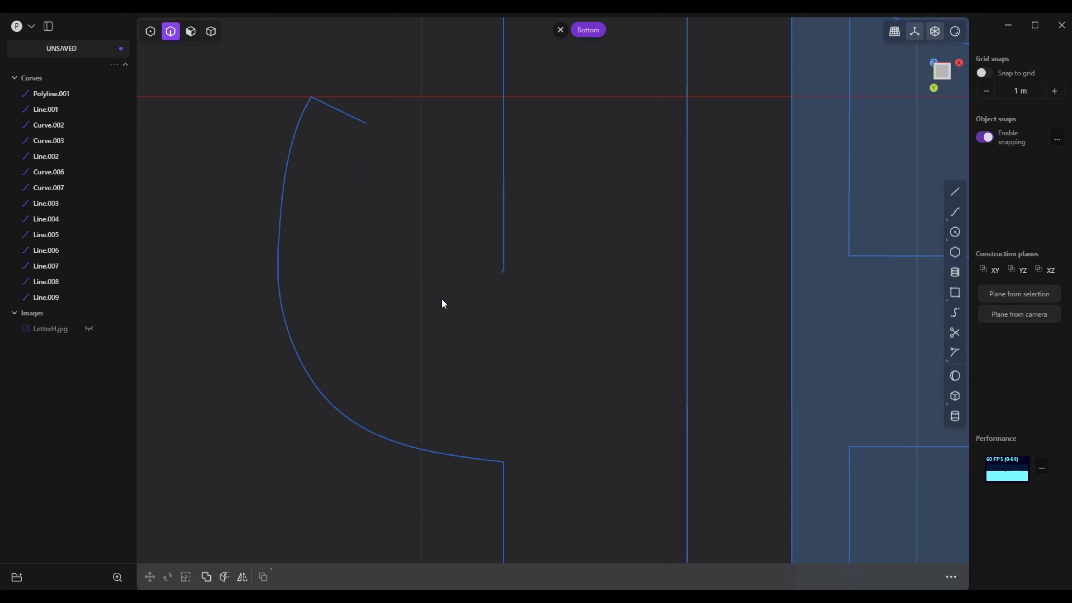
Draw a smooth through-point curve for the small hook's inner edge, from the tip's inner corner to the left stem's loose end
left_click(955, 212)
left_click(365, 123)
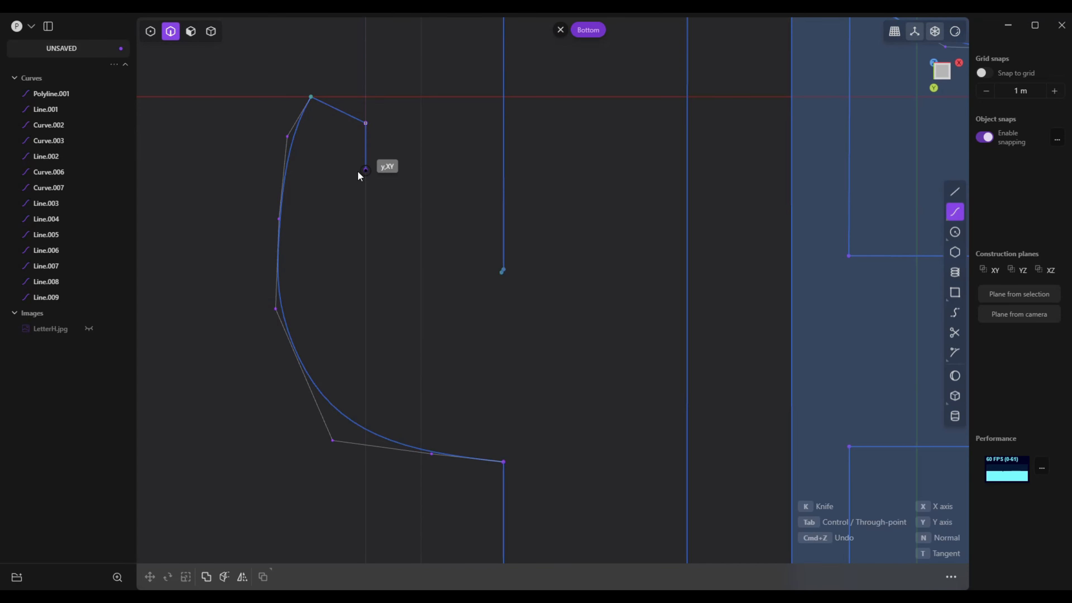
left_click(352, 180)
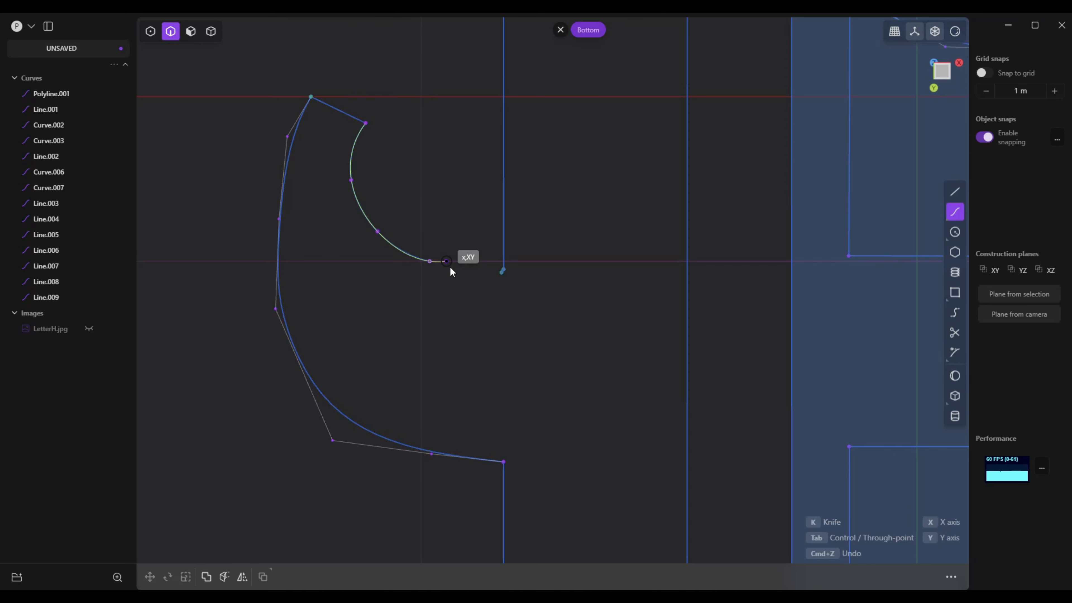
left_click(498, 275)
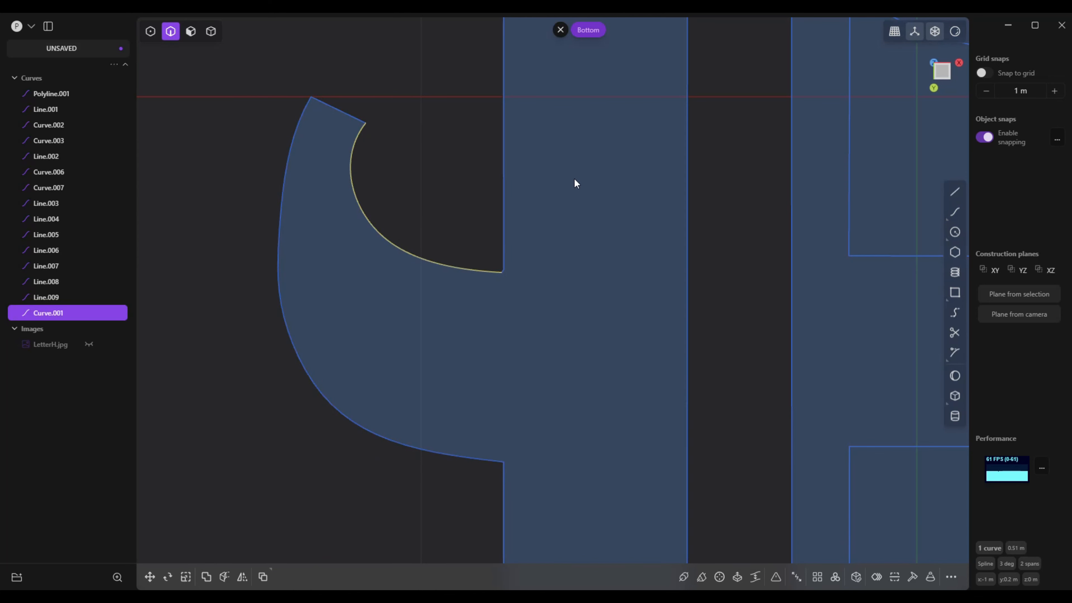
left_click(349, 123, "shift")
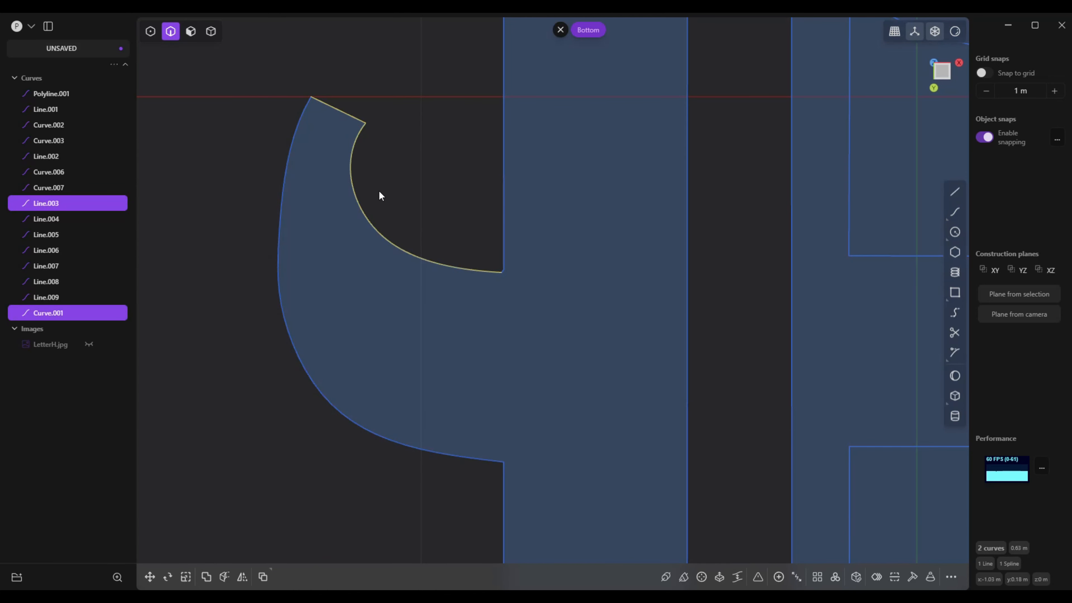
left_click(455, 191)
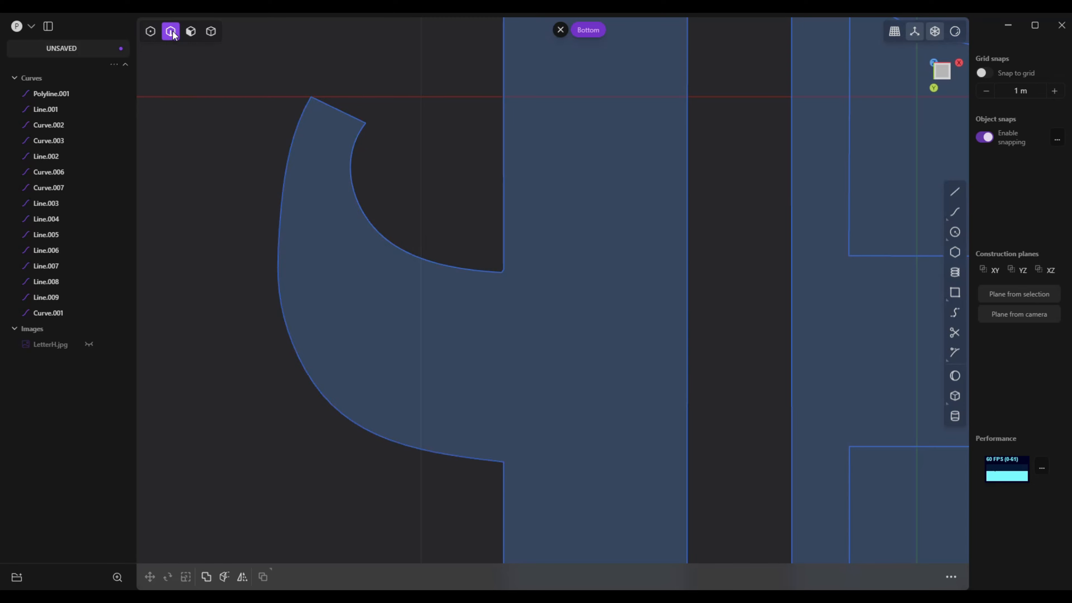
Extrude the separate left stem region and the main H region upward about 0.3 m, leaving both counters out
left_click(191, 31)
scroll(553, 327, "down", 2)
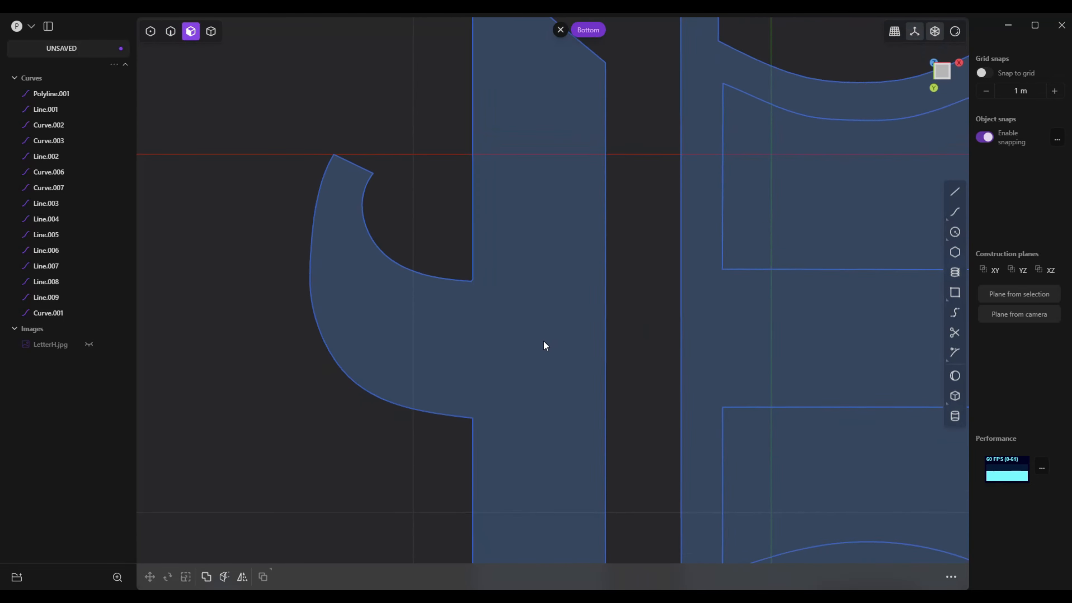
scroll(544, 340, "down", 3)
left_click(474, 320)
key("e")
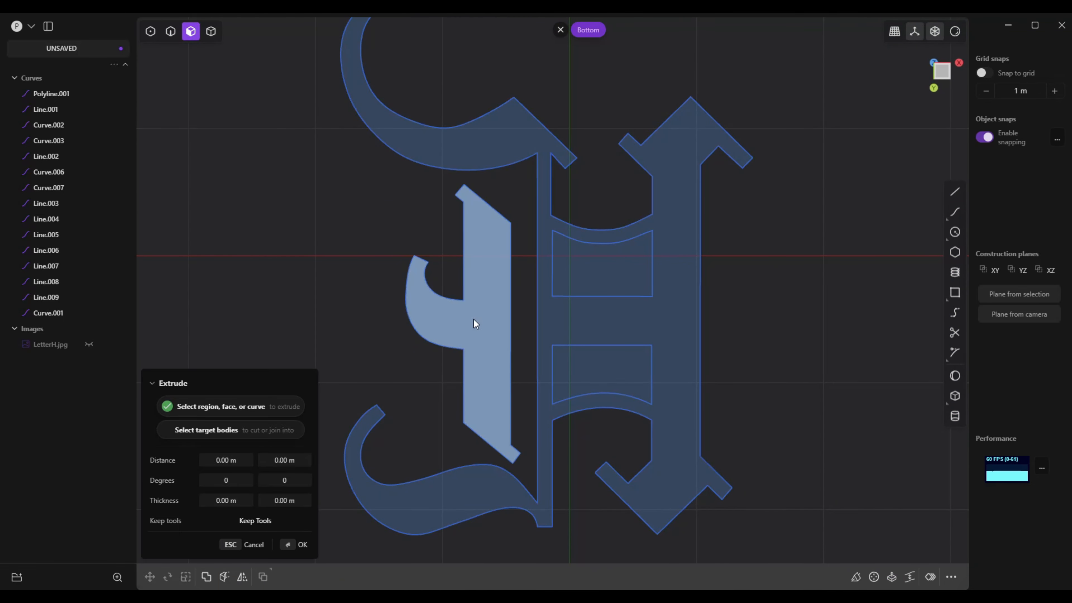
left_click(603, 323)
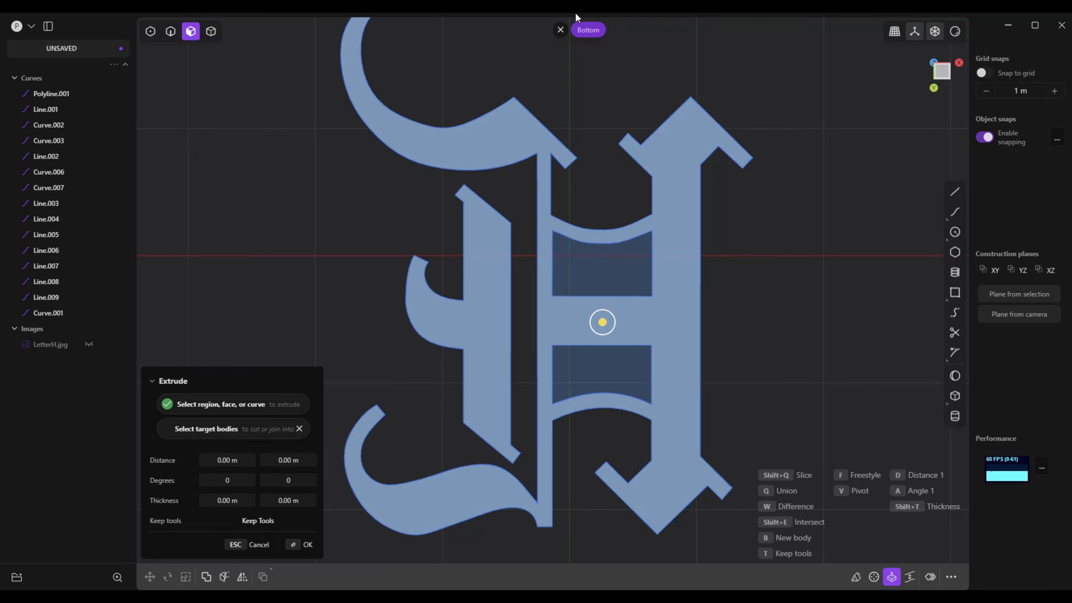
left_click(561, 30)
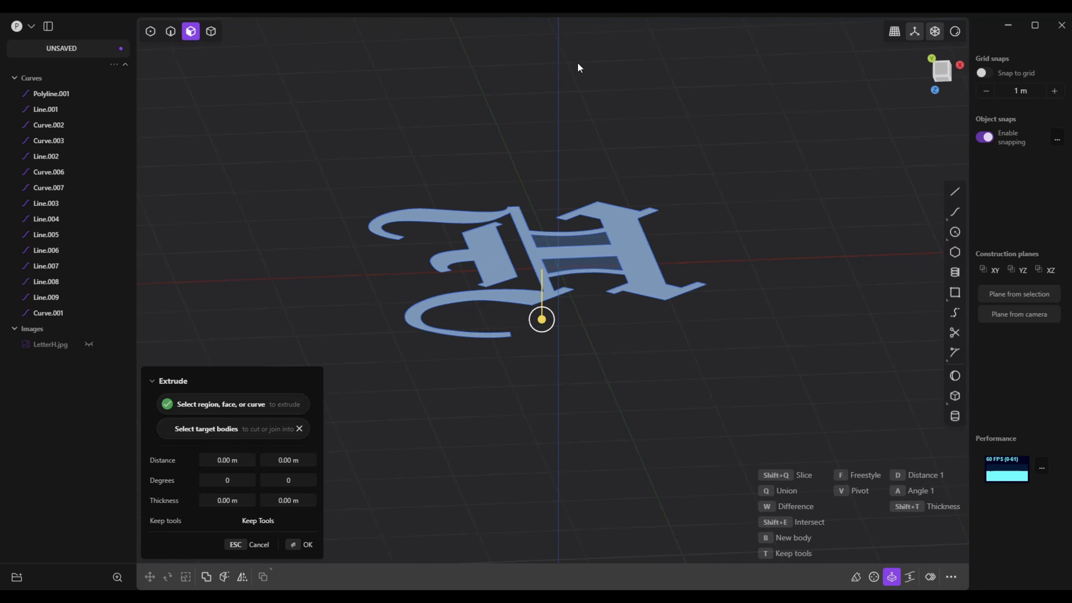
middle_click_drag(577, 62, 577, 62)
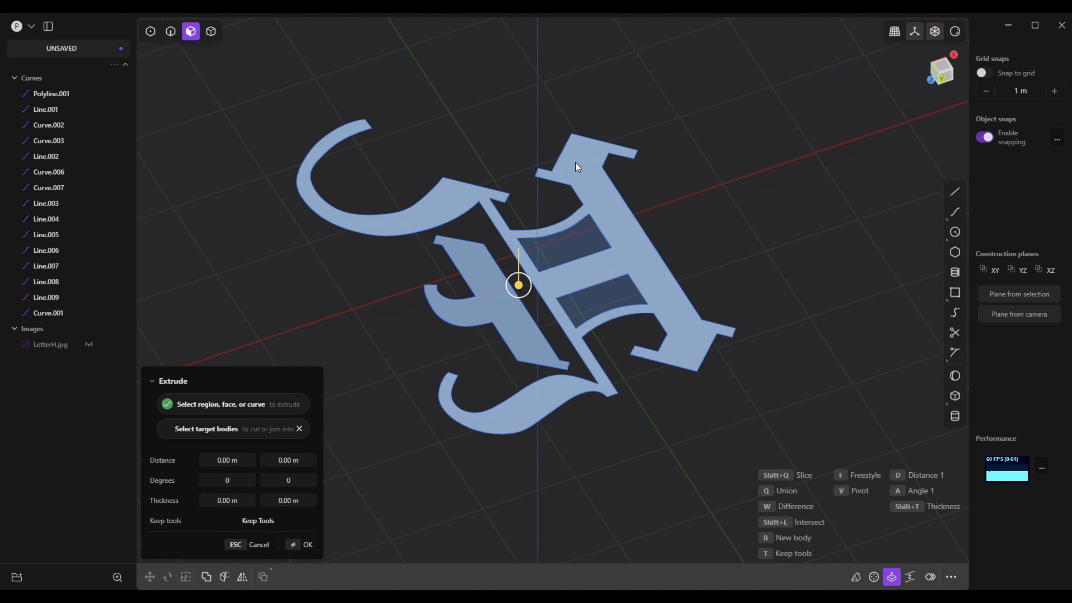
left_click_drag(522, 289, 520, 274)
left_click_drag(521, 271, 520, 268)
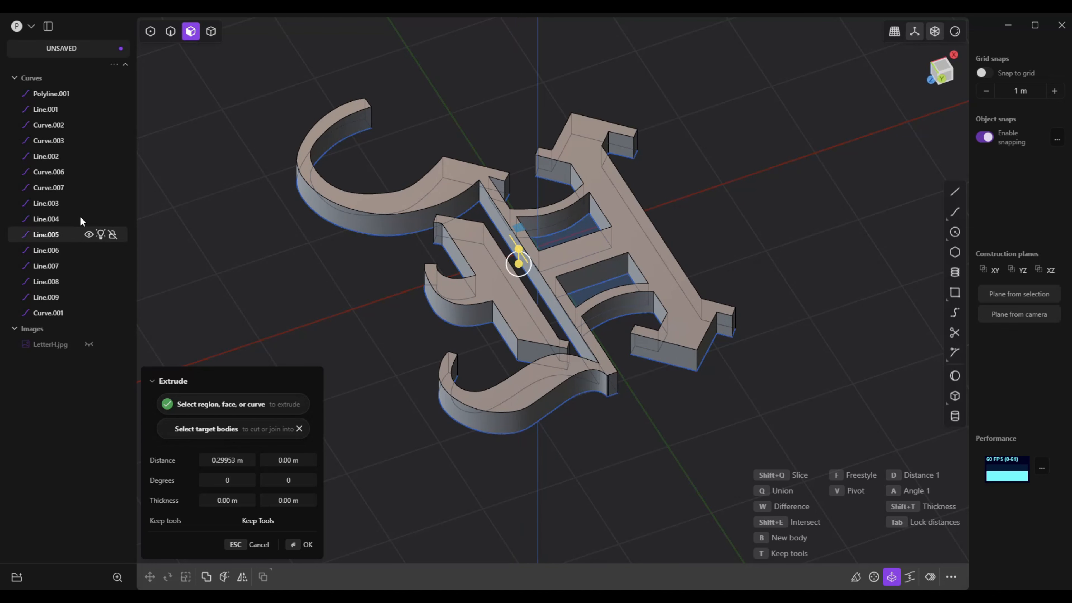
key("Return")
Hide all the outline curves from Polyline.001 through Curve.001
left_click(61, 96)
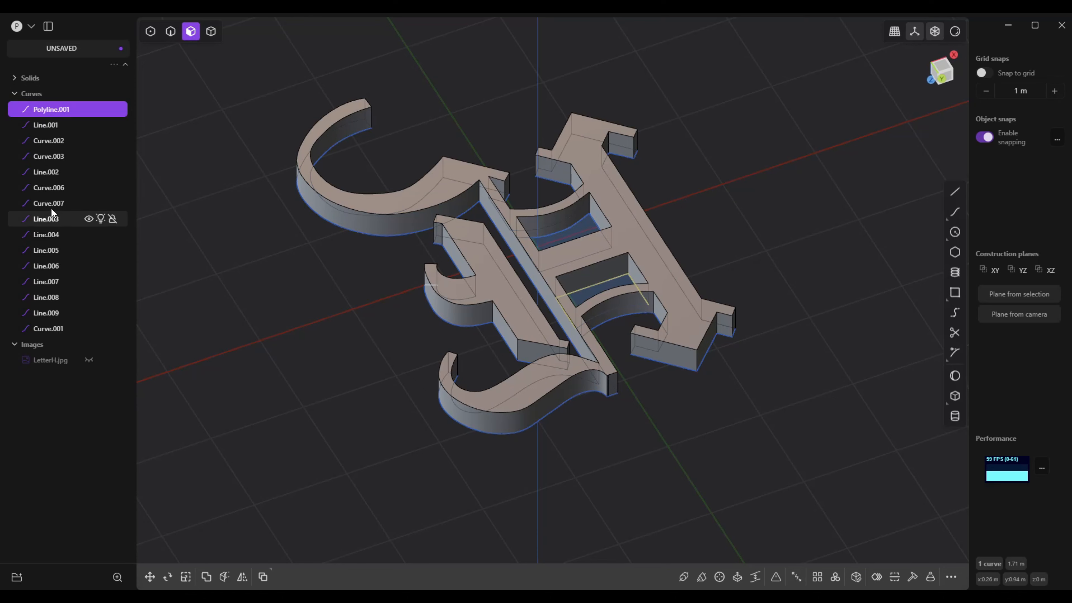
left_click(53, 329, "shift")
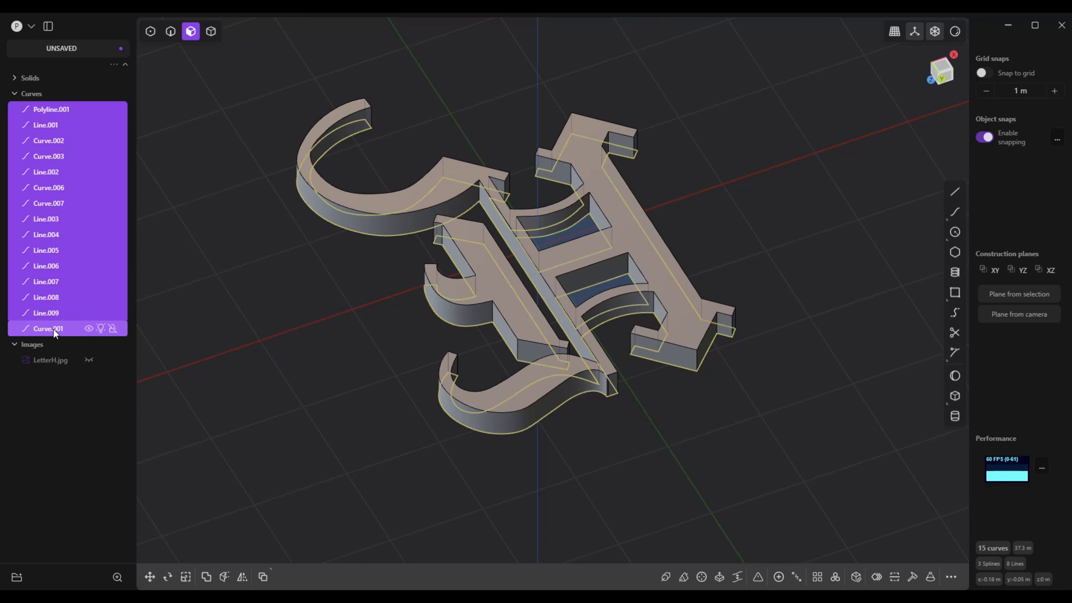
left_click(87, 328)
Turn off X-ray mode for the extruded letter and switch to edge selection
middle_click_drag(376, 391, 757, 310)
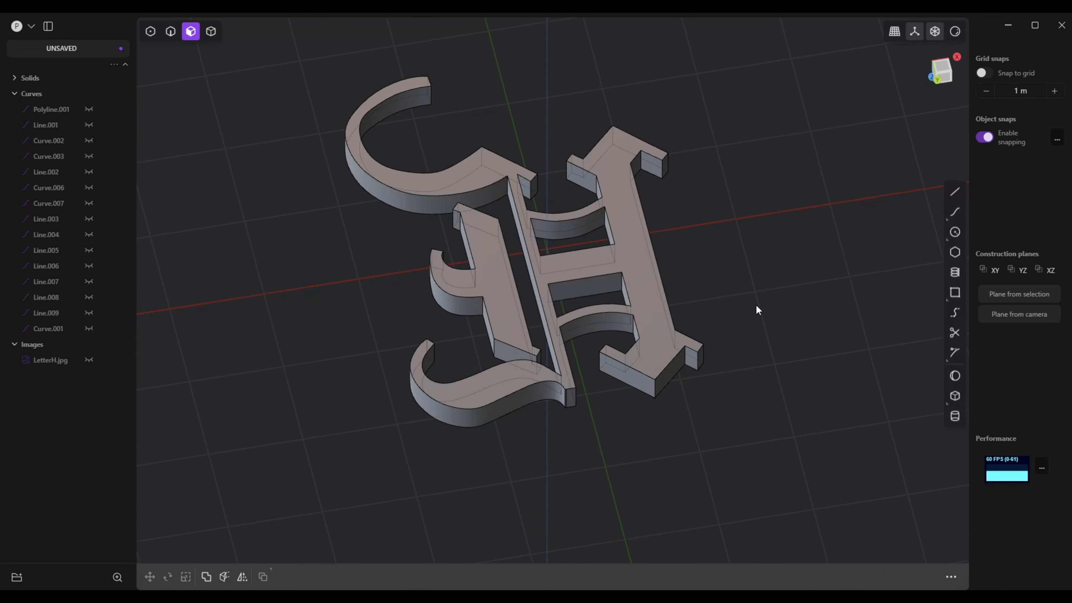
left_click(935, 32)
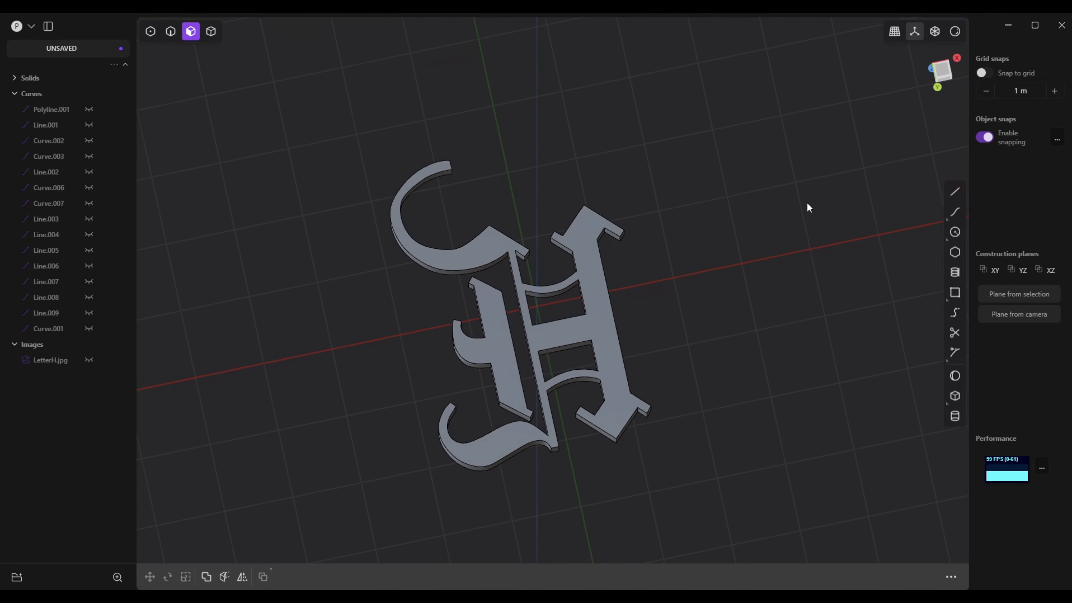
middle_click_drag(807, 202, 783, 209)
scroll(779, 210, "up", 4)
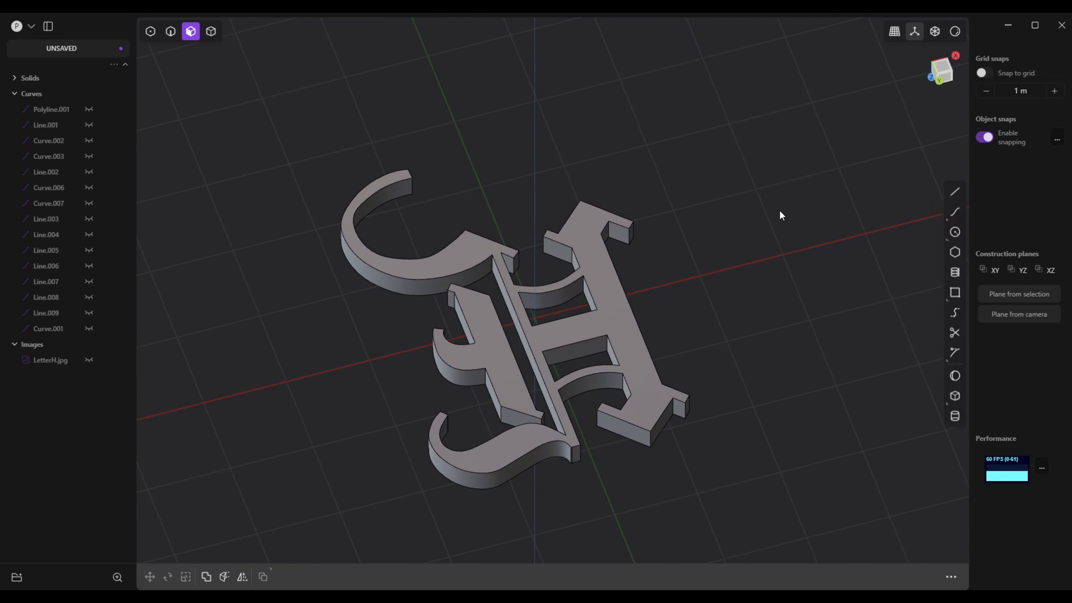
key("2")
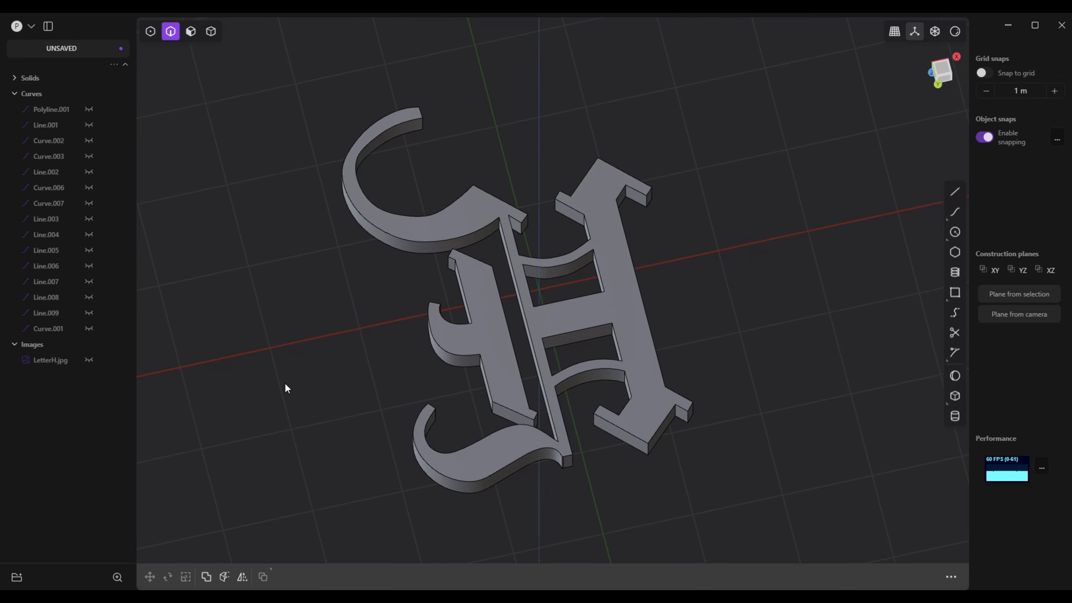